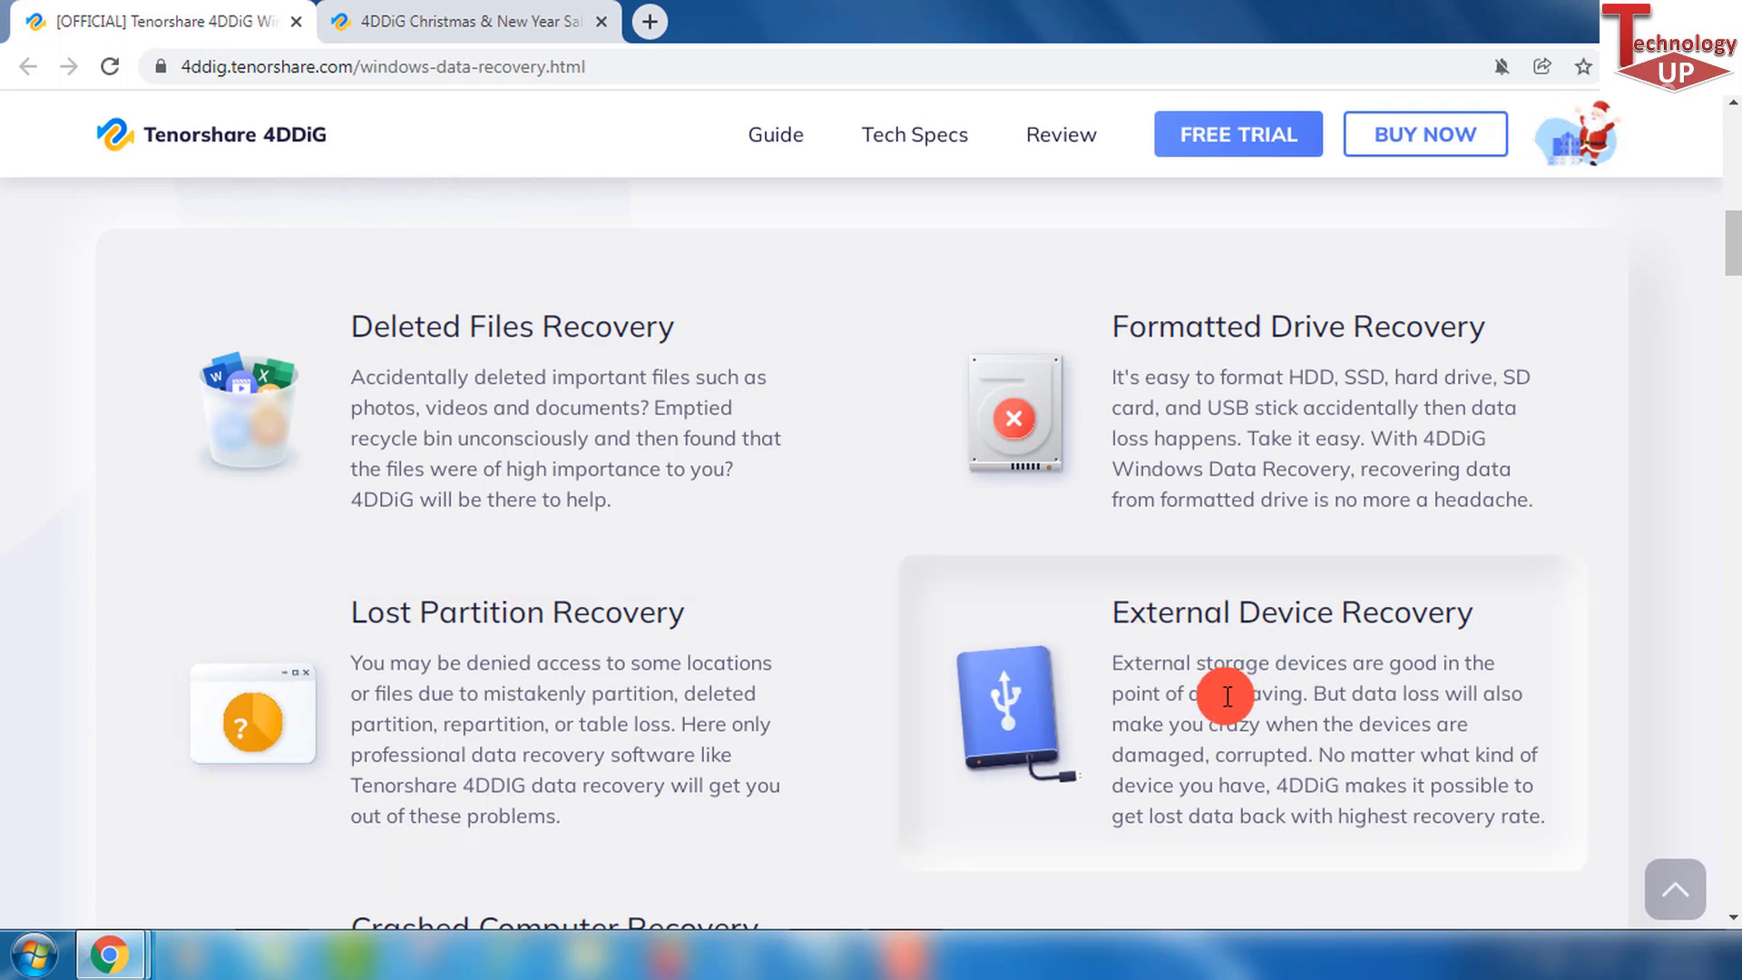
Step: Examine the 4DDiG Windows Data Recovery page for its recovery scenarios, supported file types, scan features and recovery steps
scroll(1225, 694, "down", 3)
scroll(1180, 692, "down", 2)
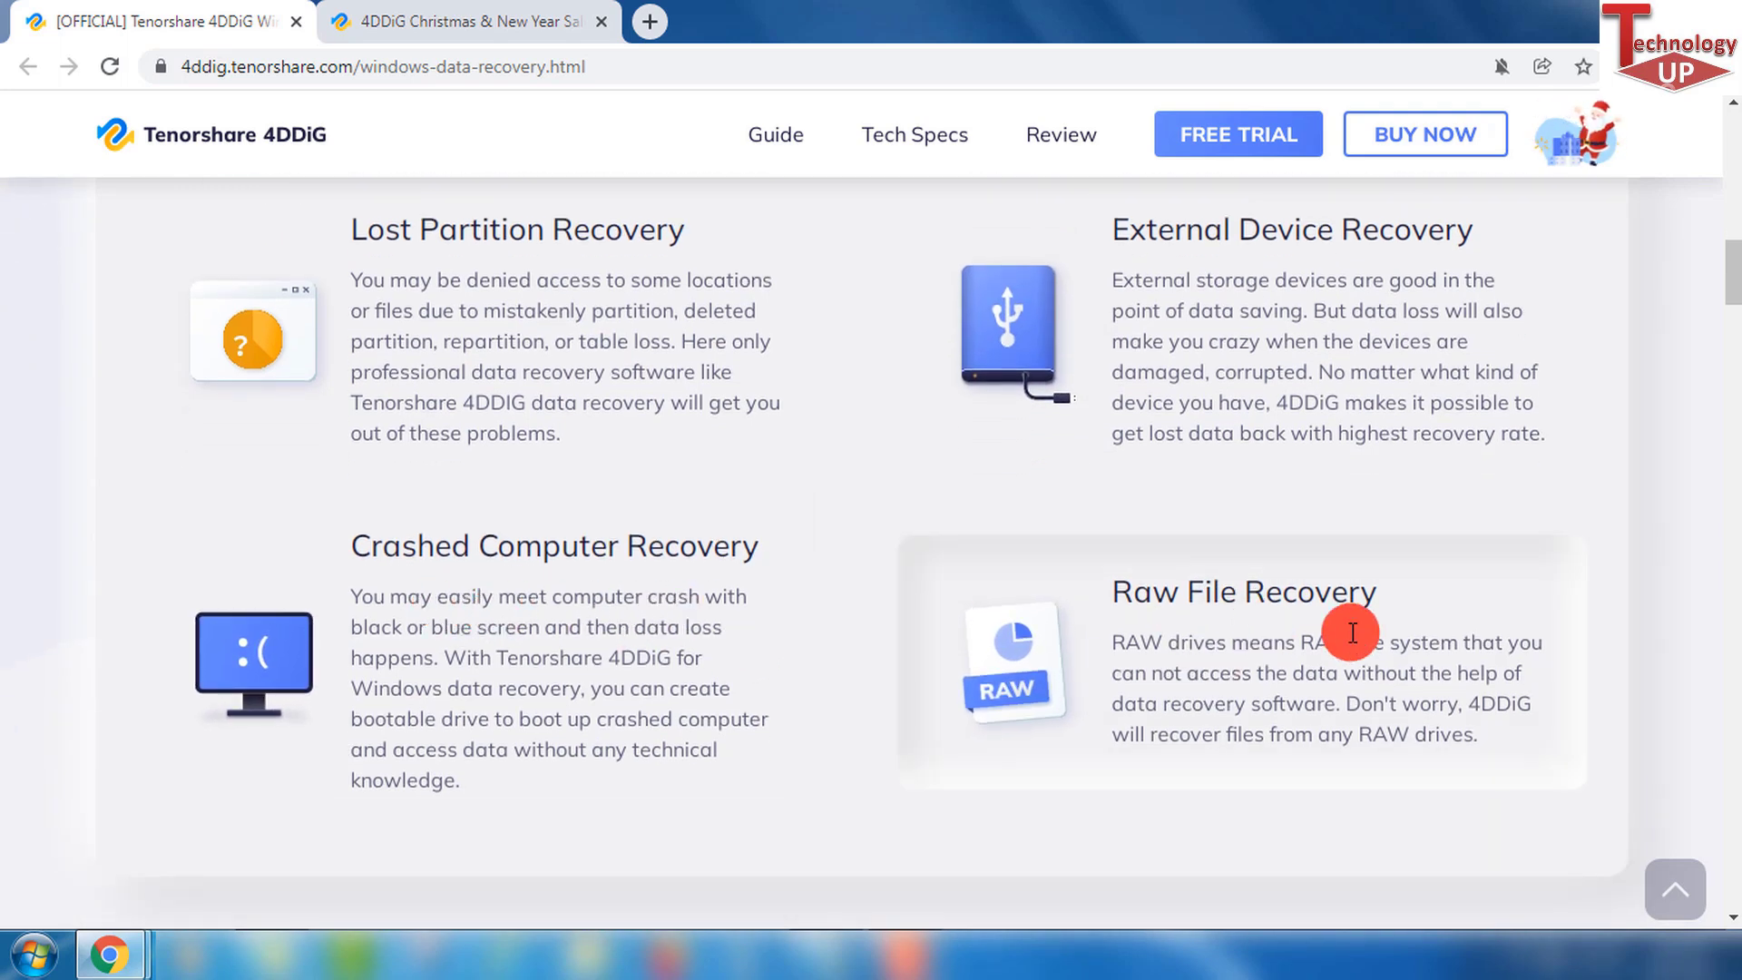
scroll(1352, 631, "down", 10)
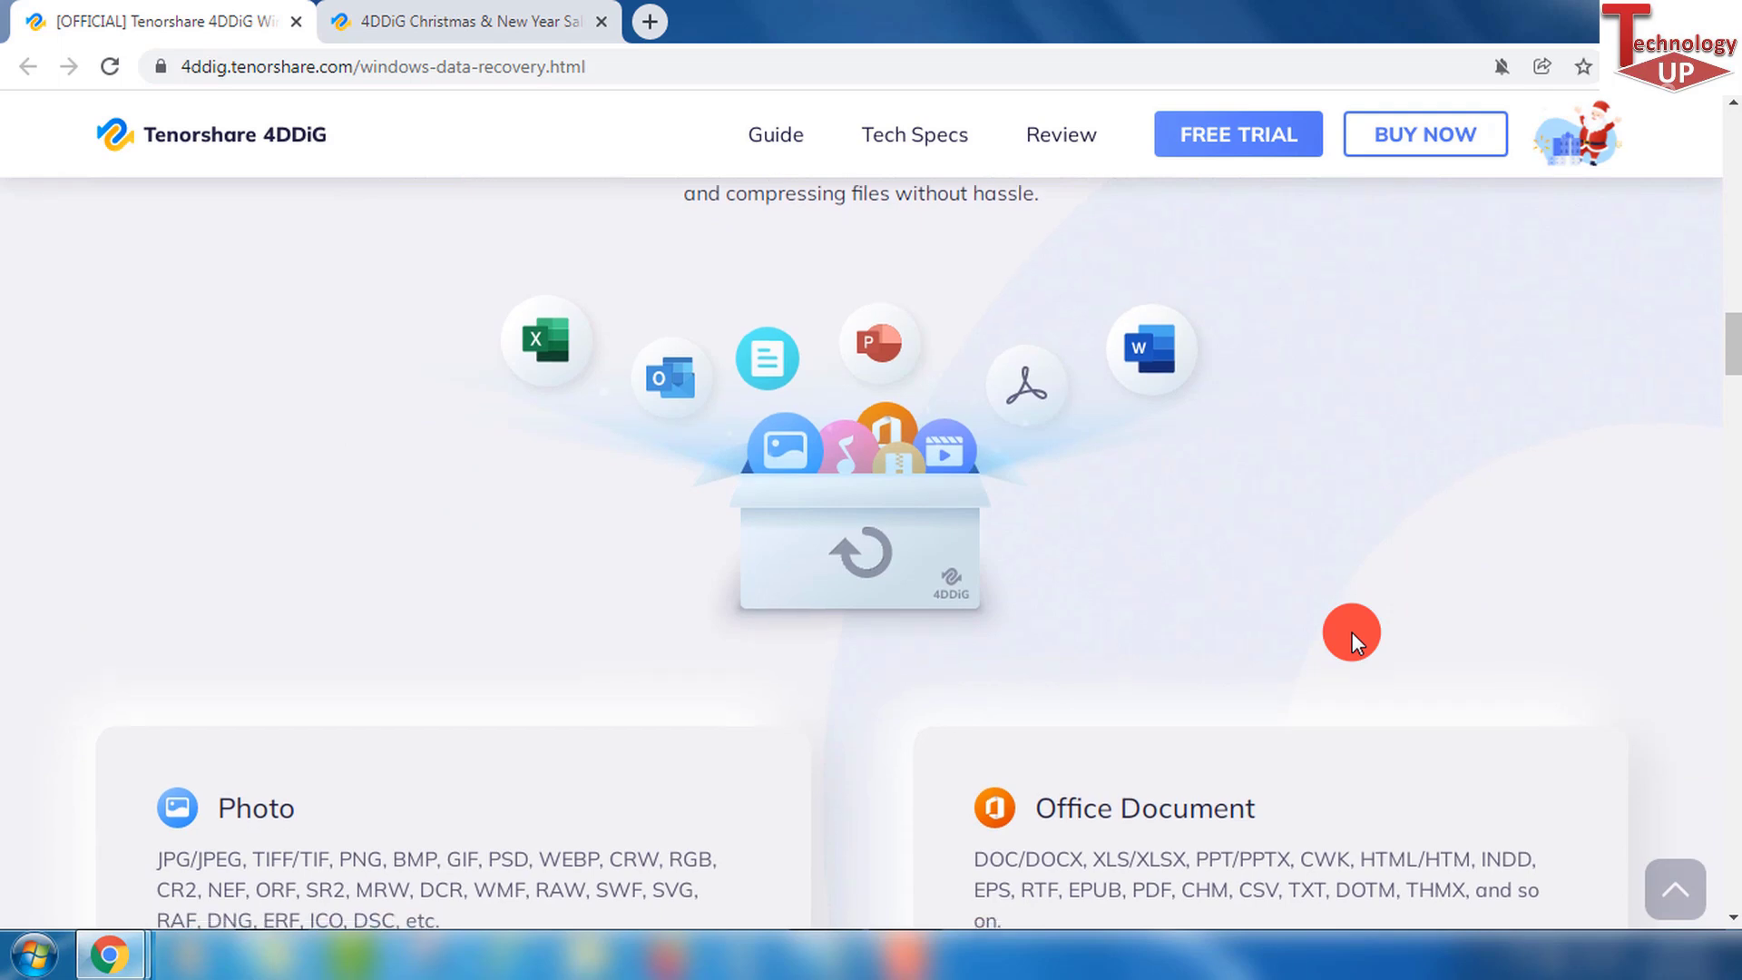
scroll(1339, 634, "up", 2)
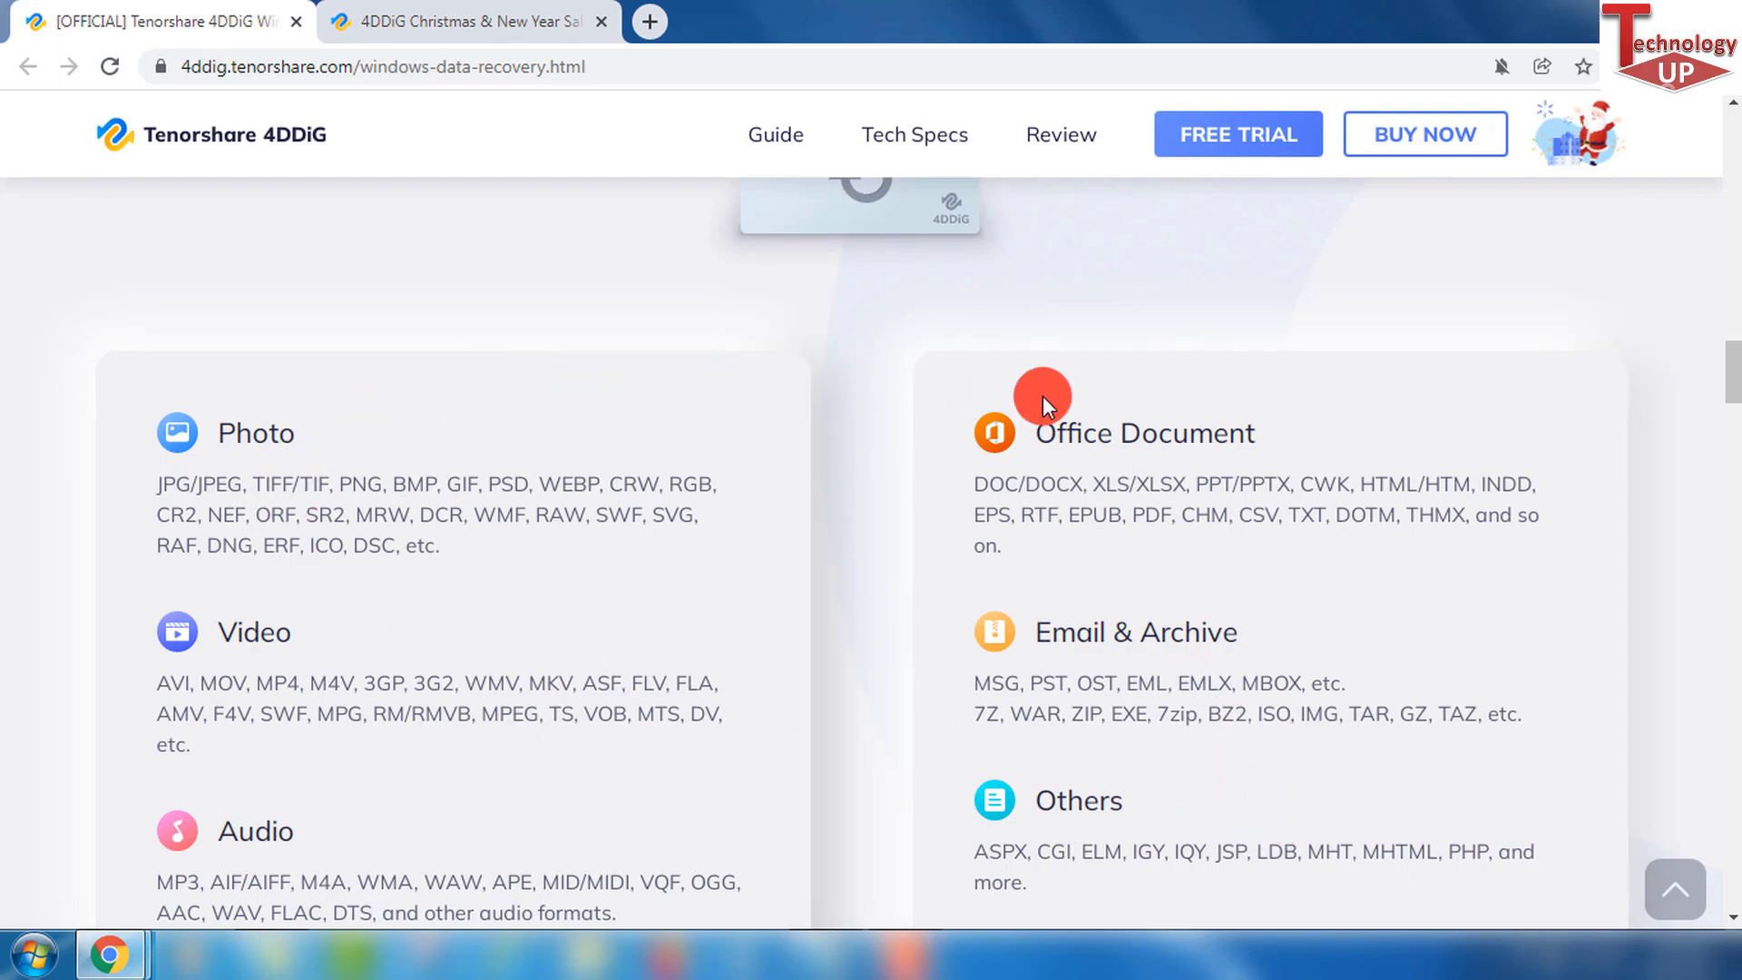
scroll(880, 612, "down", 15)
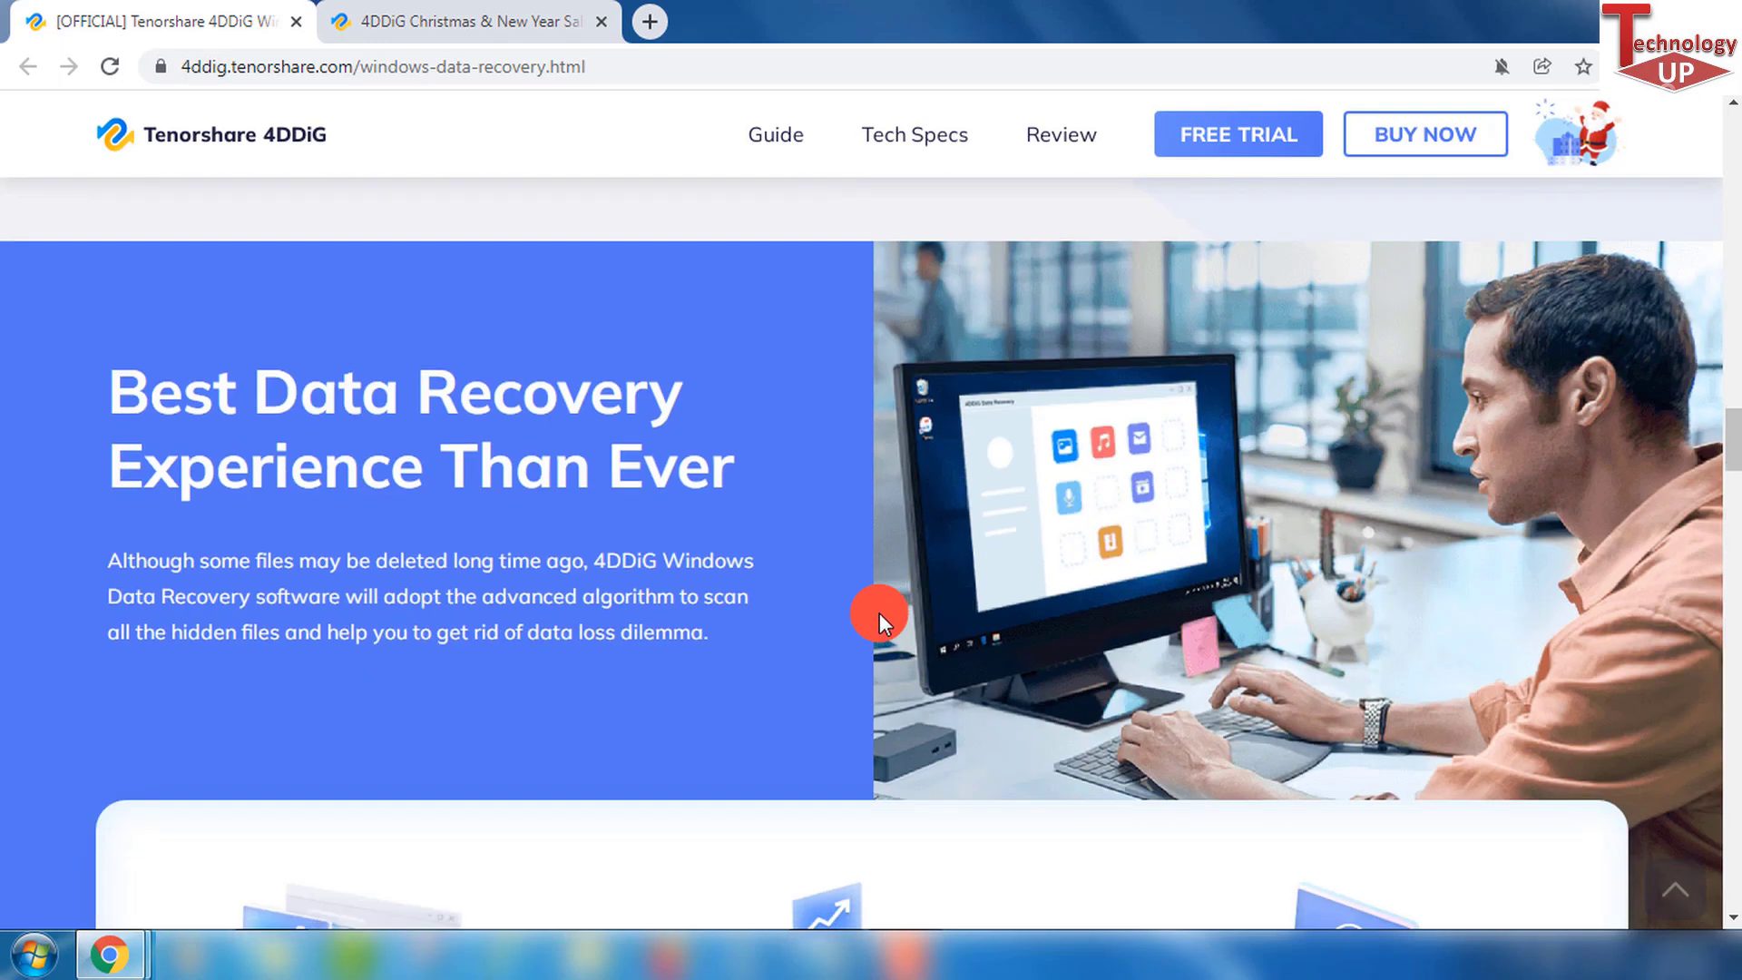
scroll(880, 613, "down", 7)
scroll(880, 612, "up", 7)
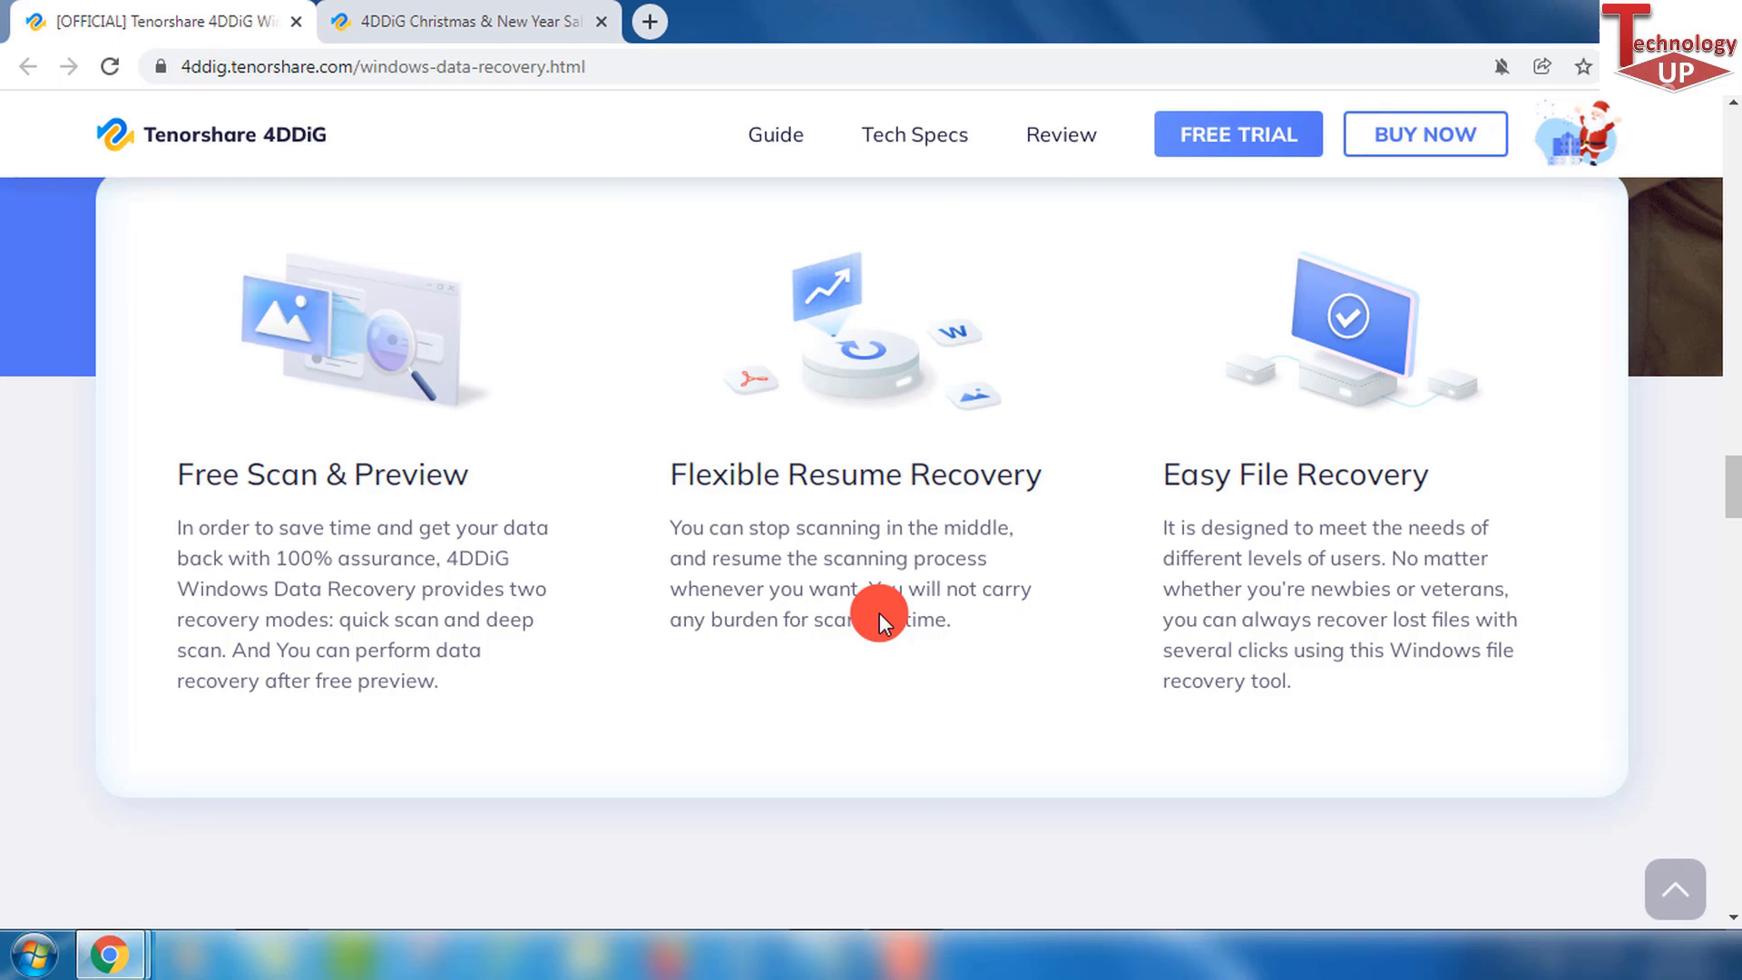
scroll(660, 543, "down", 10)
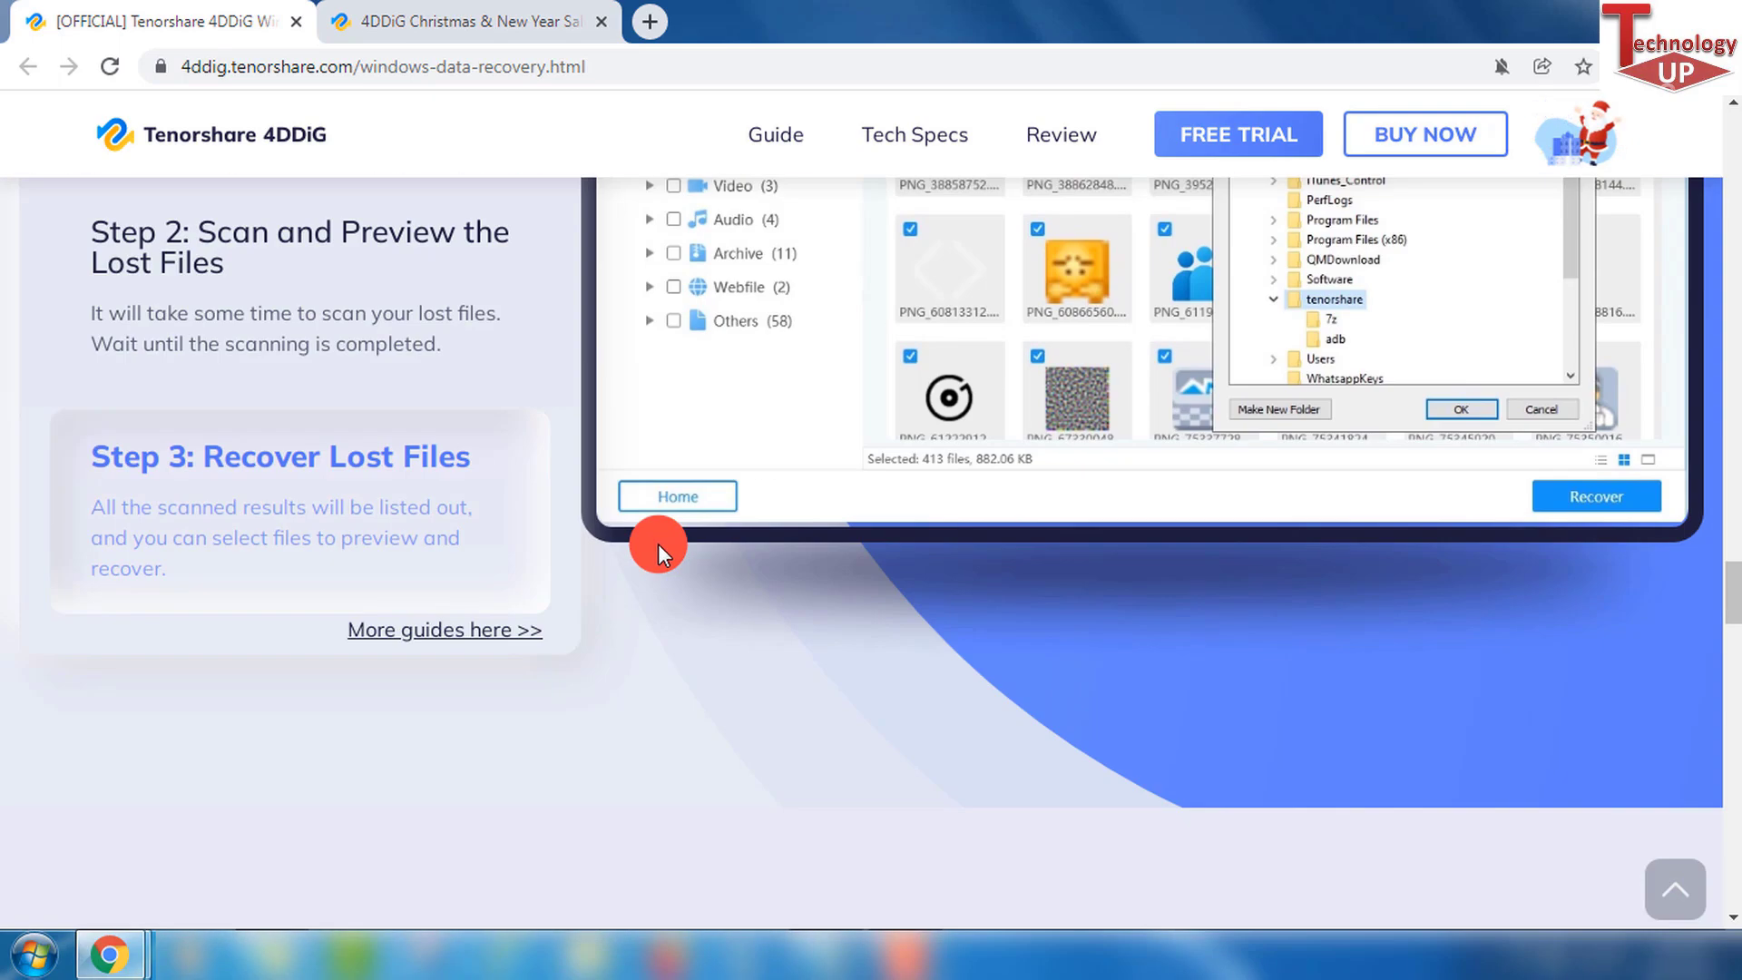
Step: Download the free Windows version of 4DDiG from the product page
scroll(657, 542, "up", 6)
scroll(669, 544, "up", 20)
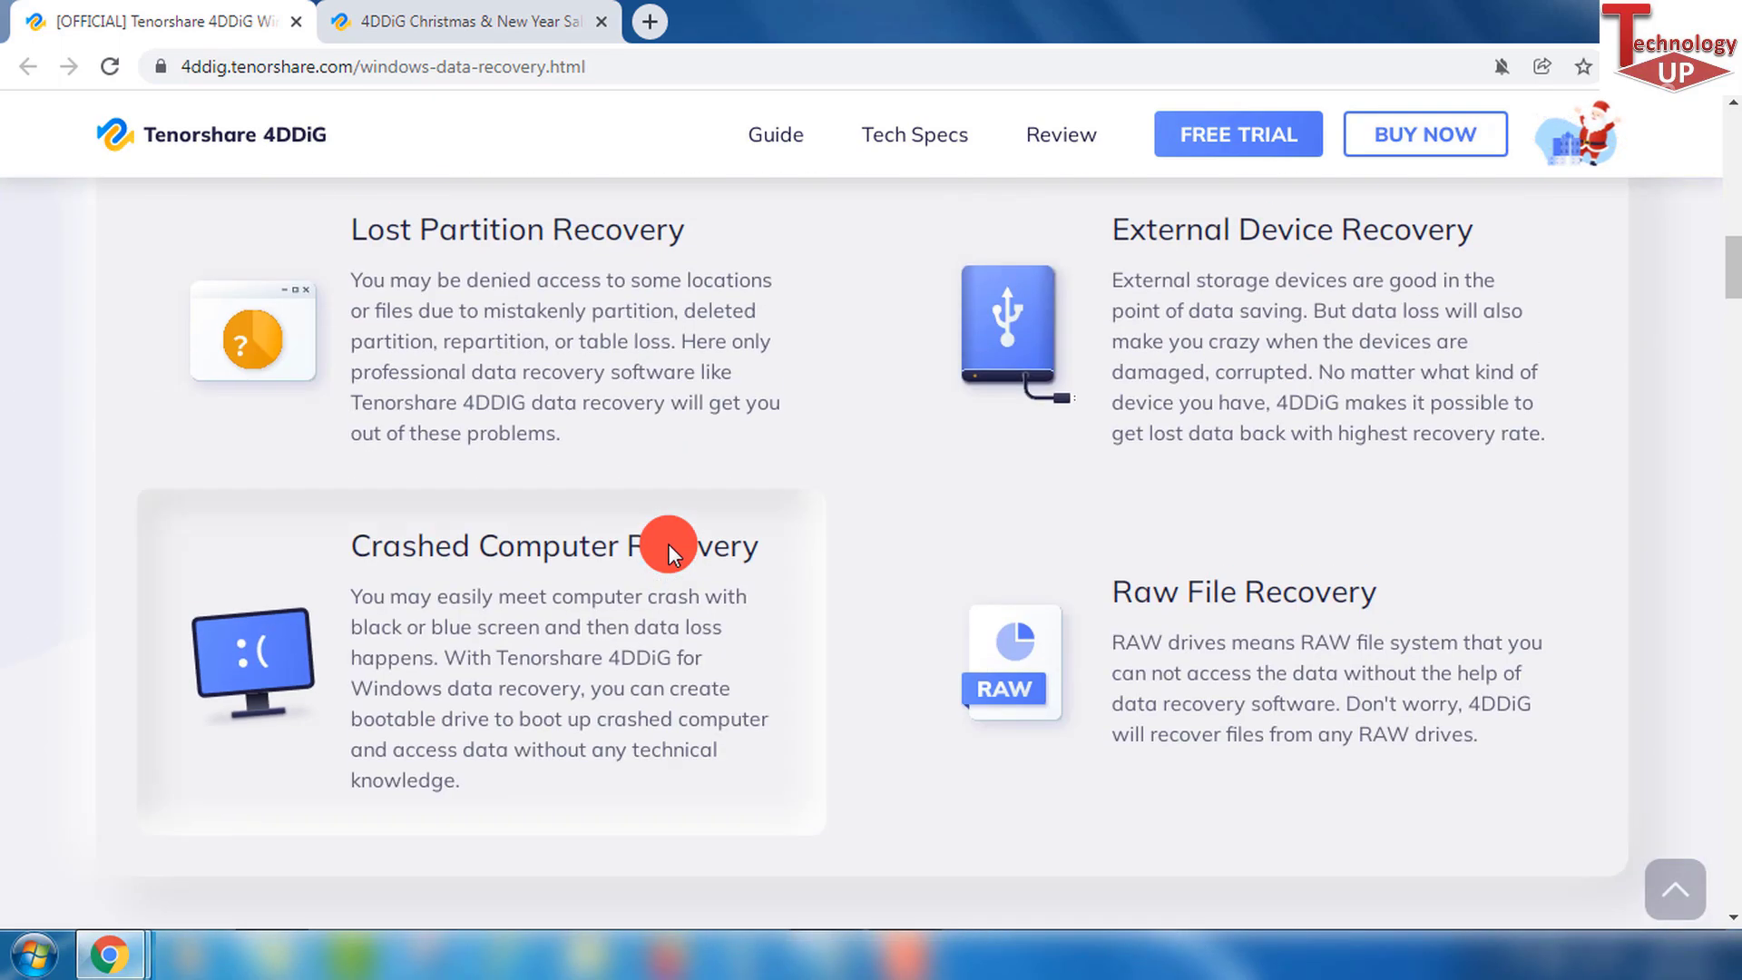
scroll(667, 543, "up", 12)
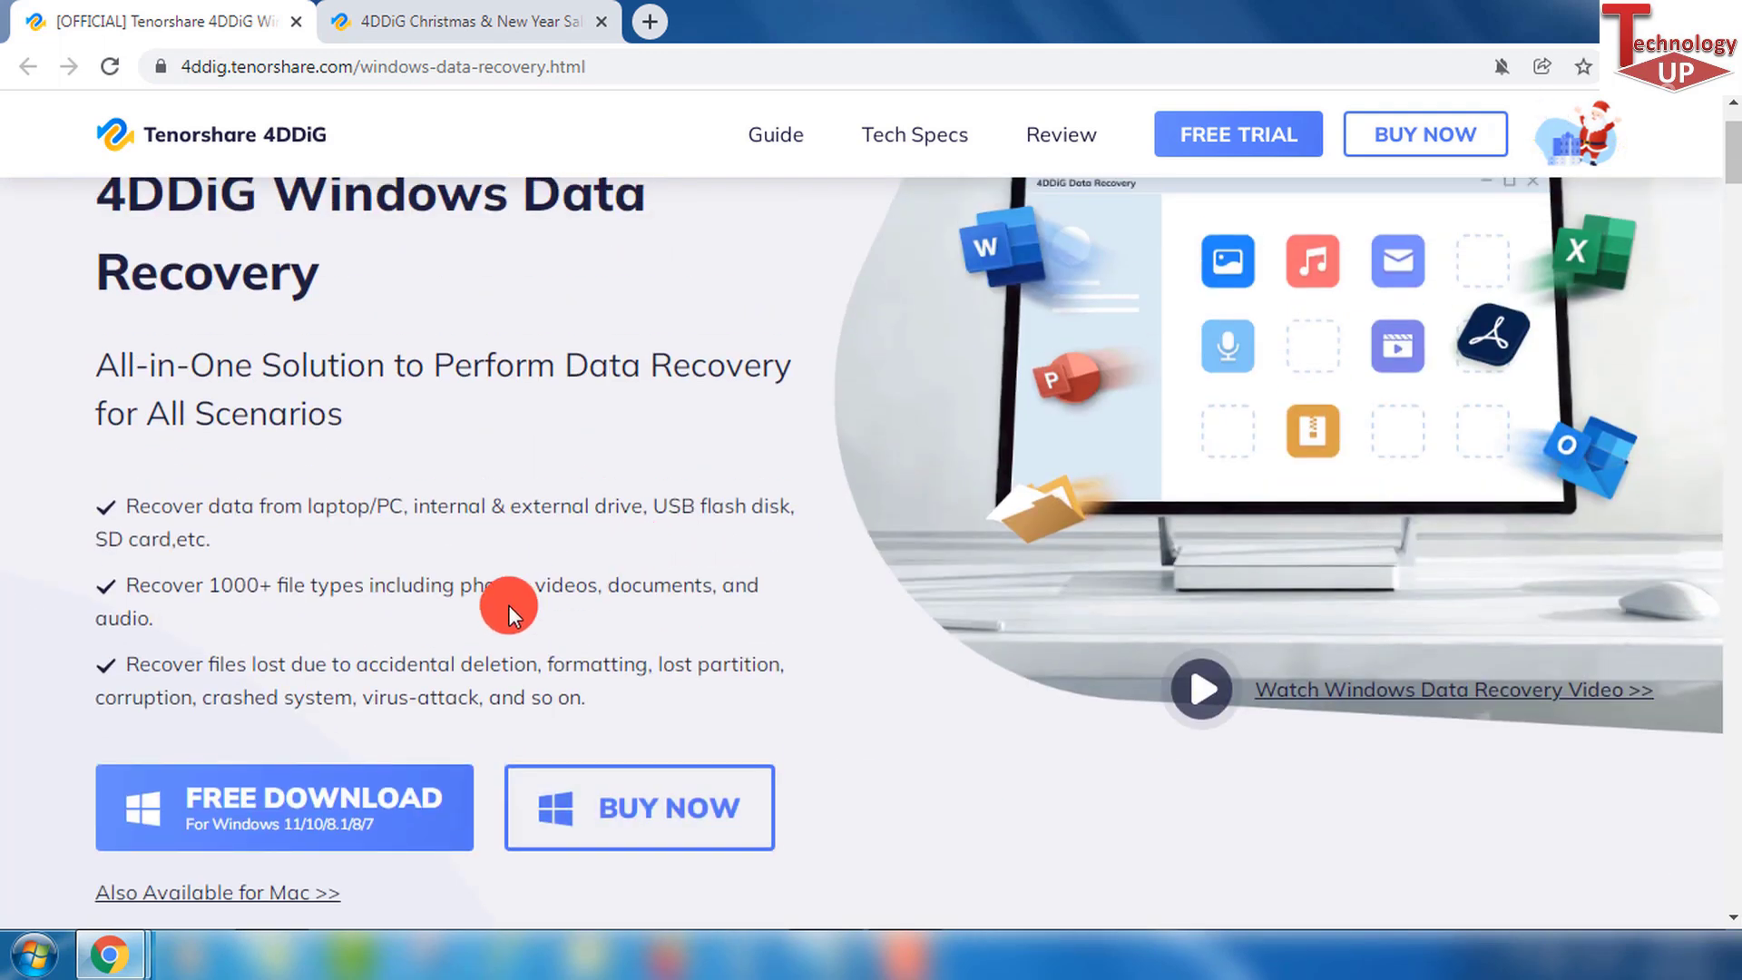
scroll(505, 603, "down", 2)
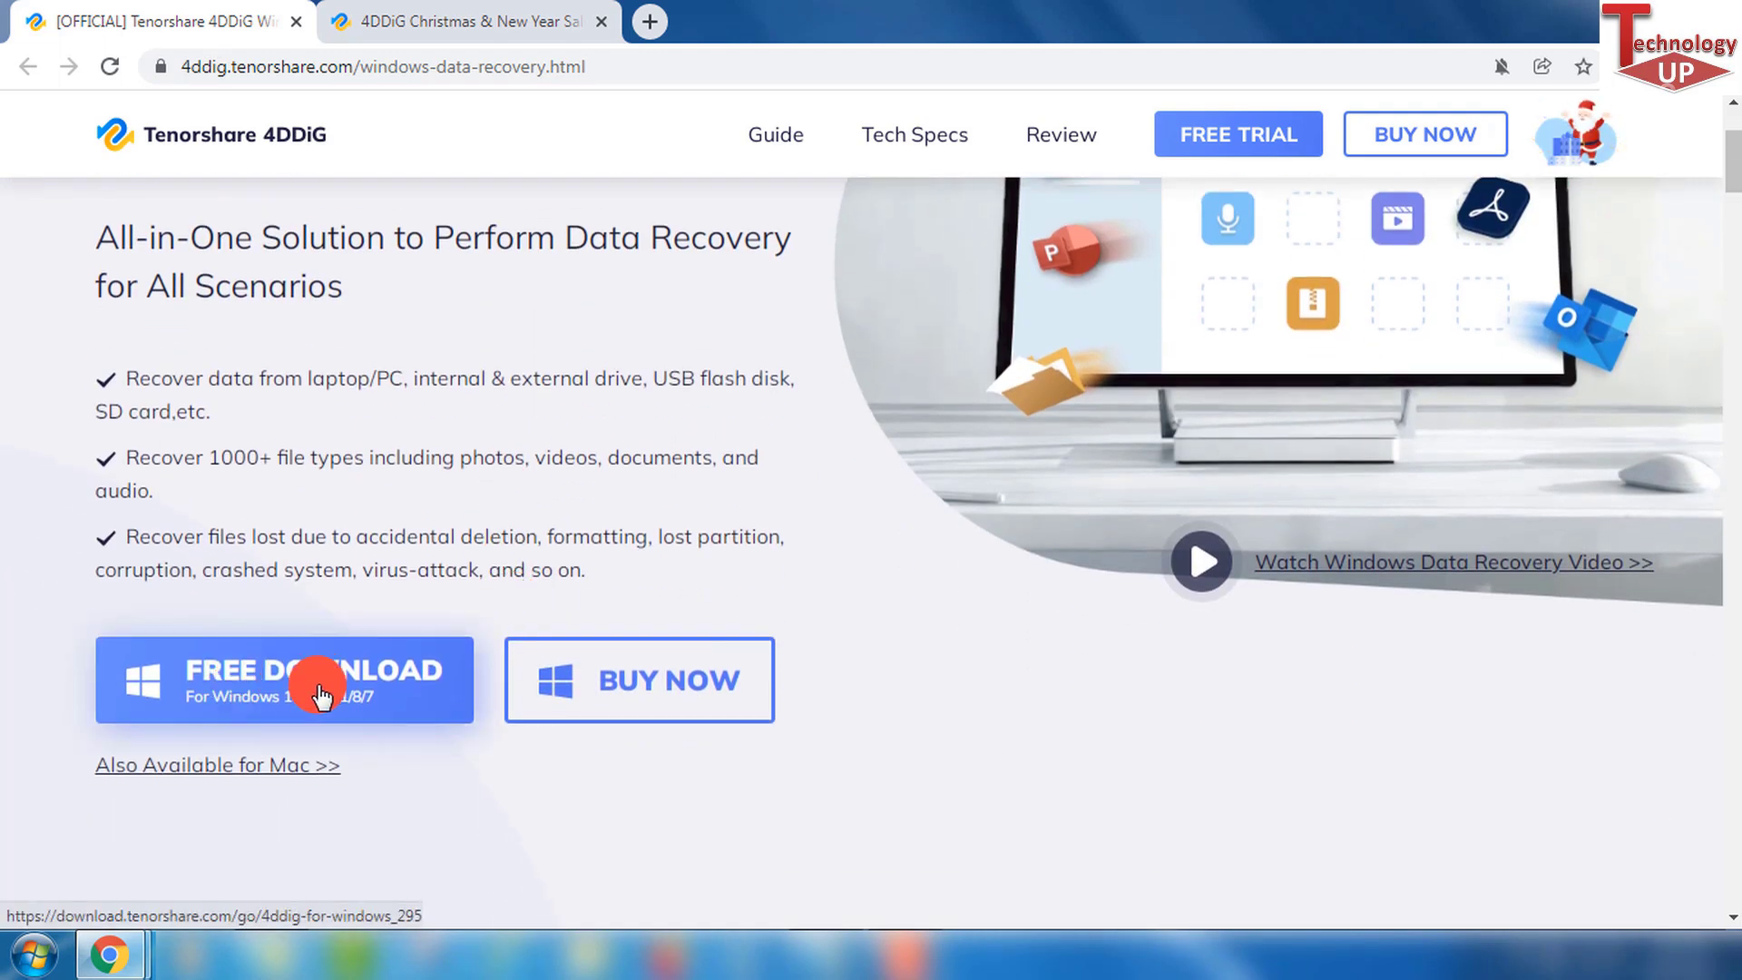
left_click(298, 710)
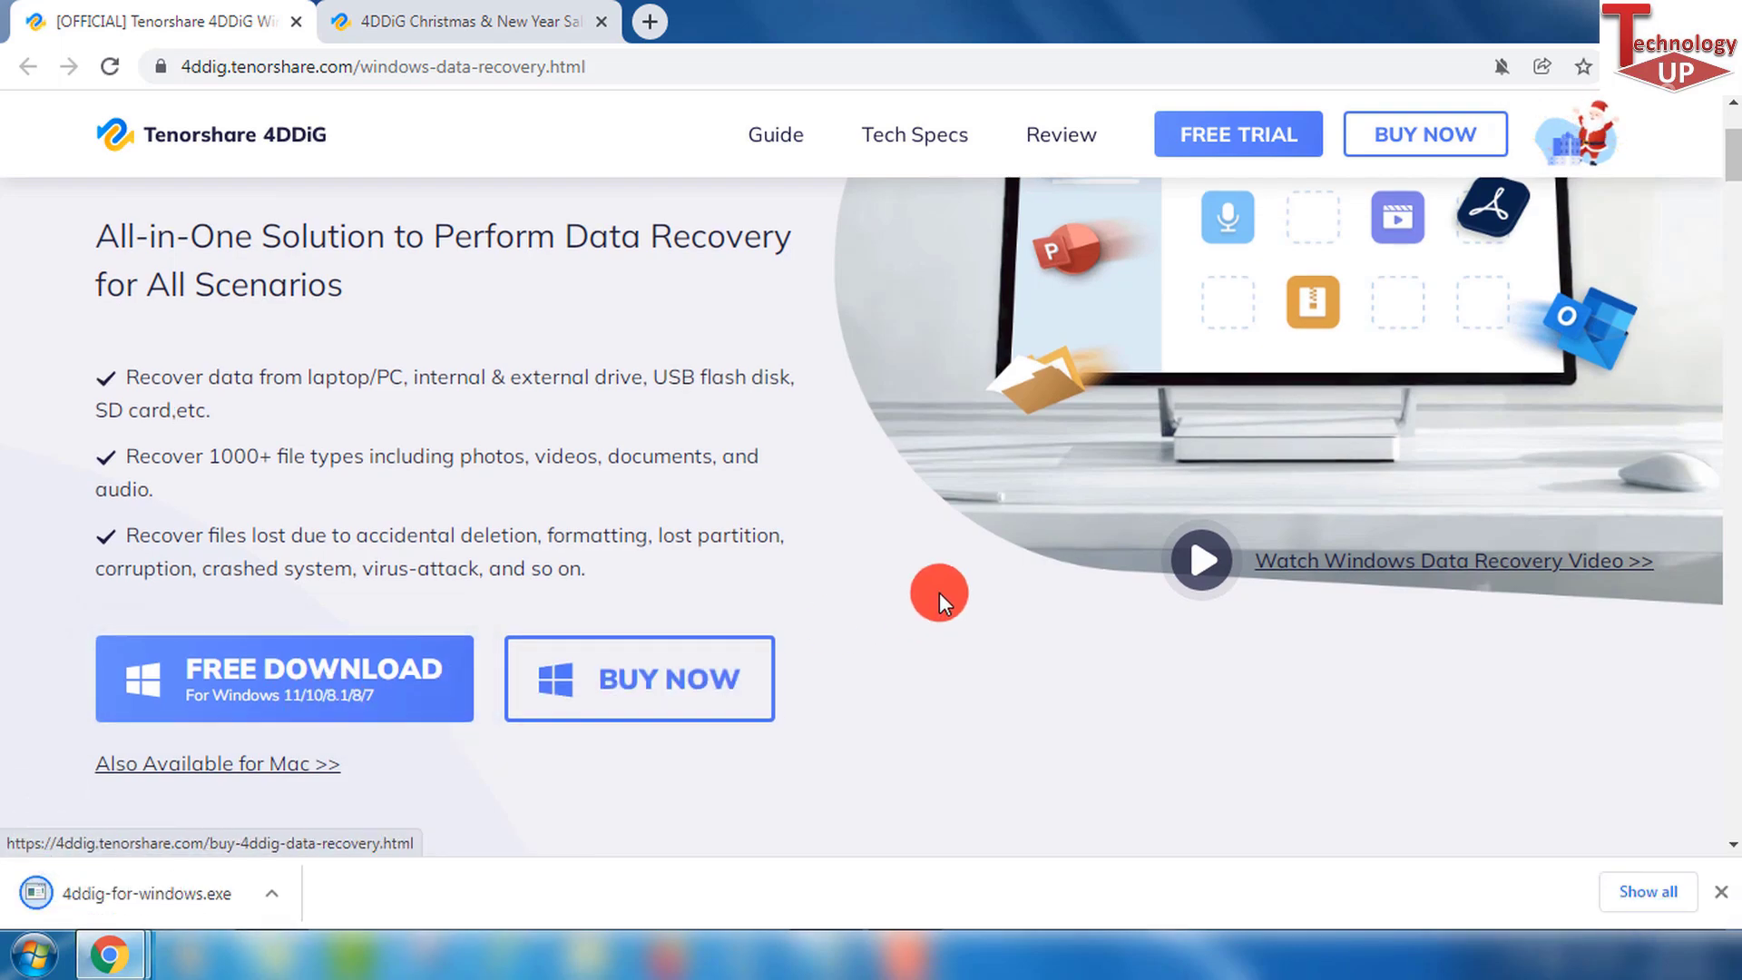
Step: Launch the downloaded 4ddig-for-windows.exe installer and allow it to run
scroll(1191, 591, "down", 20)
scroll(1192, 591, "down", 15)
scroll(1190, 590, "down", 12)
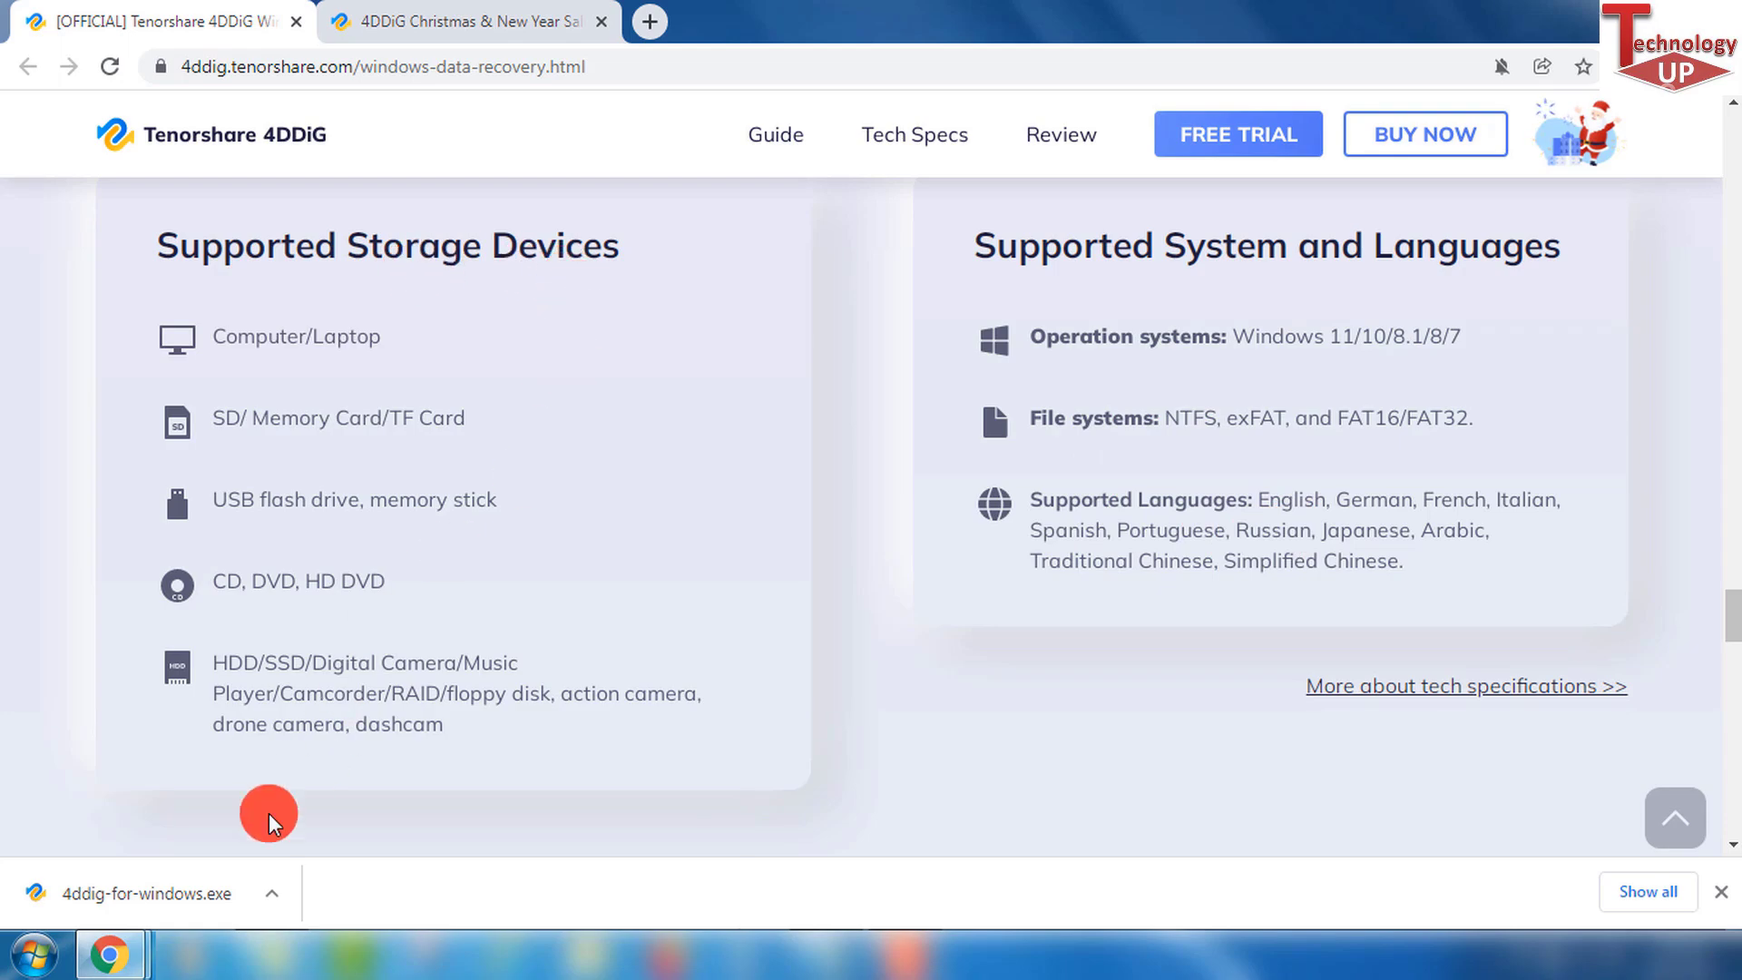
scroll(338, 715, "up", 1)
scroll(338, 715, "up", 20)
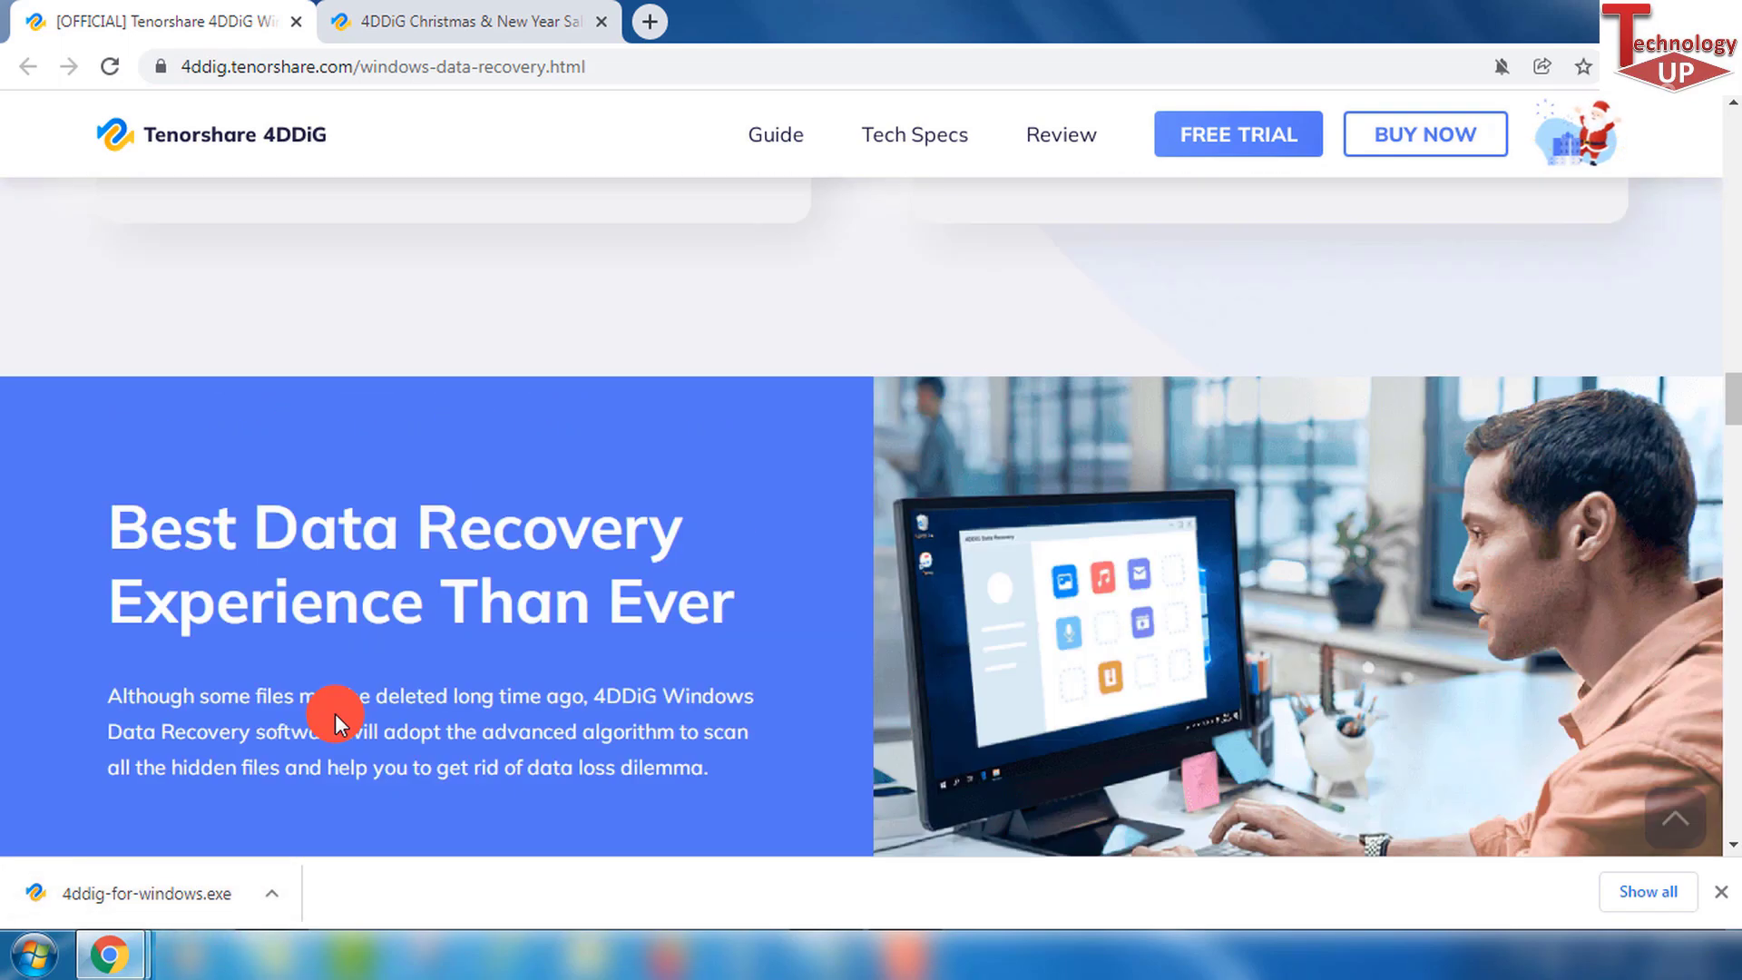
scroll(335, 713, "up", 10)
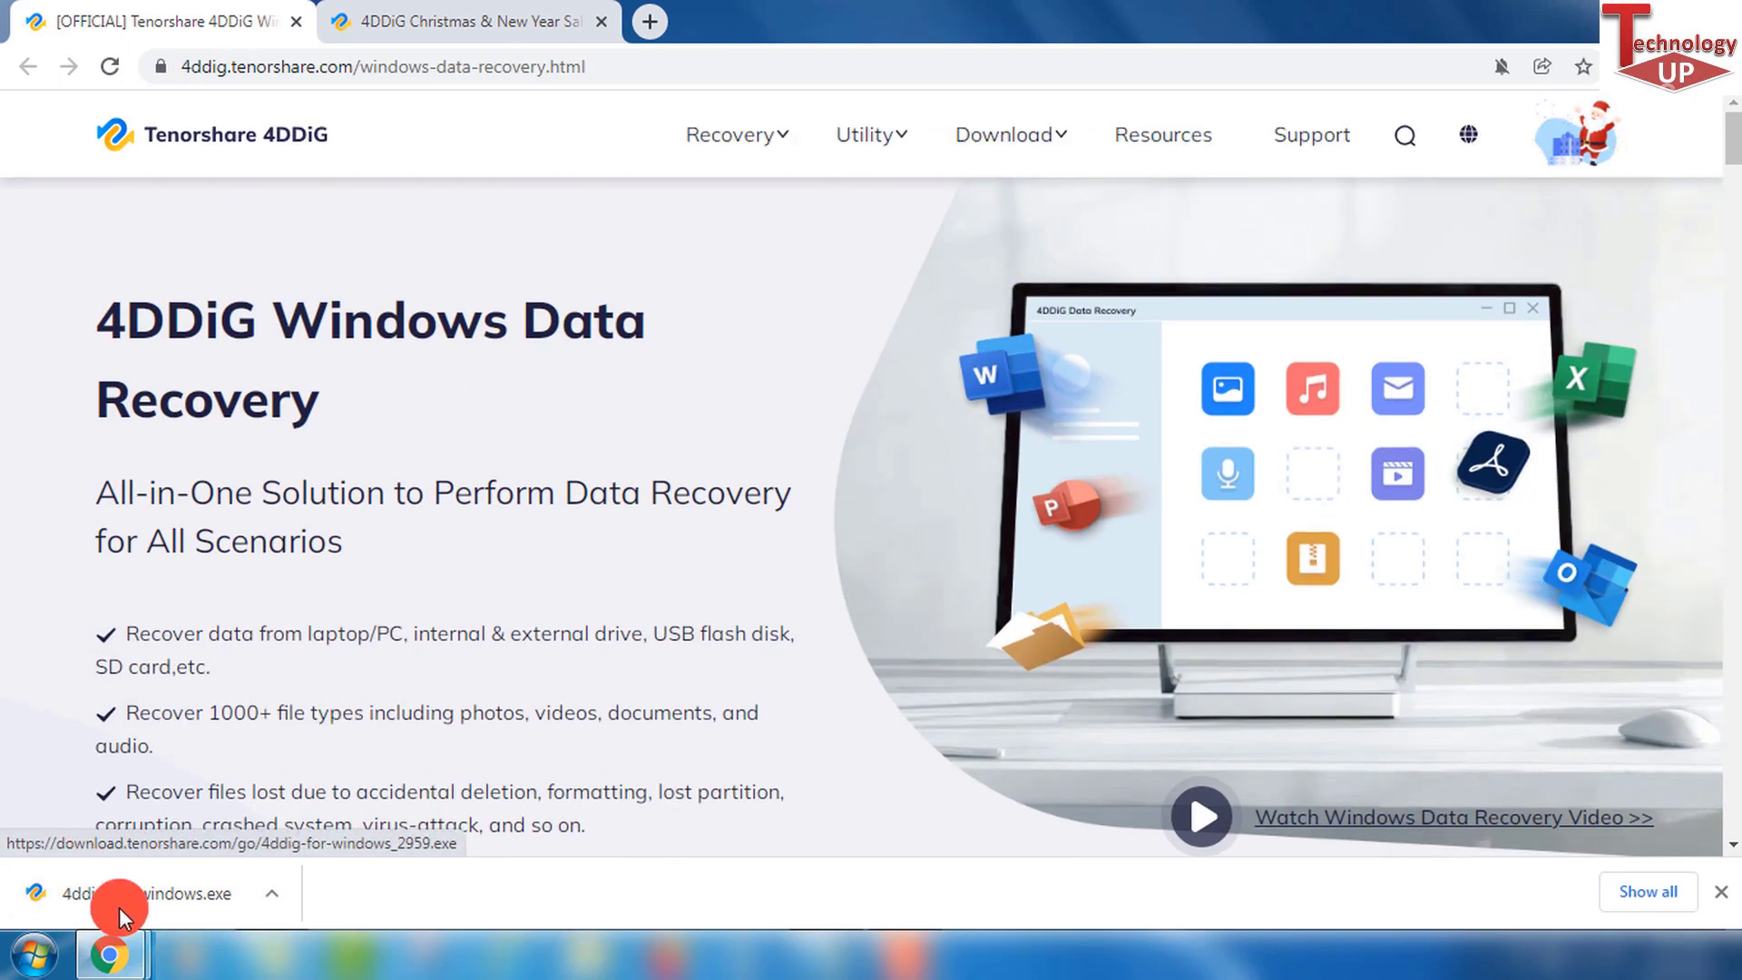
left_click(132, 898)
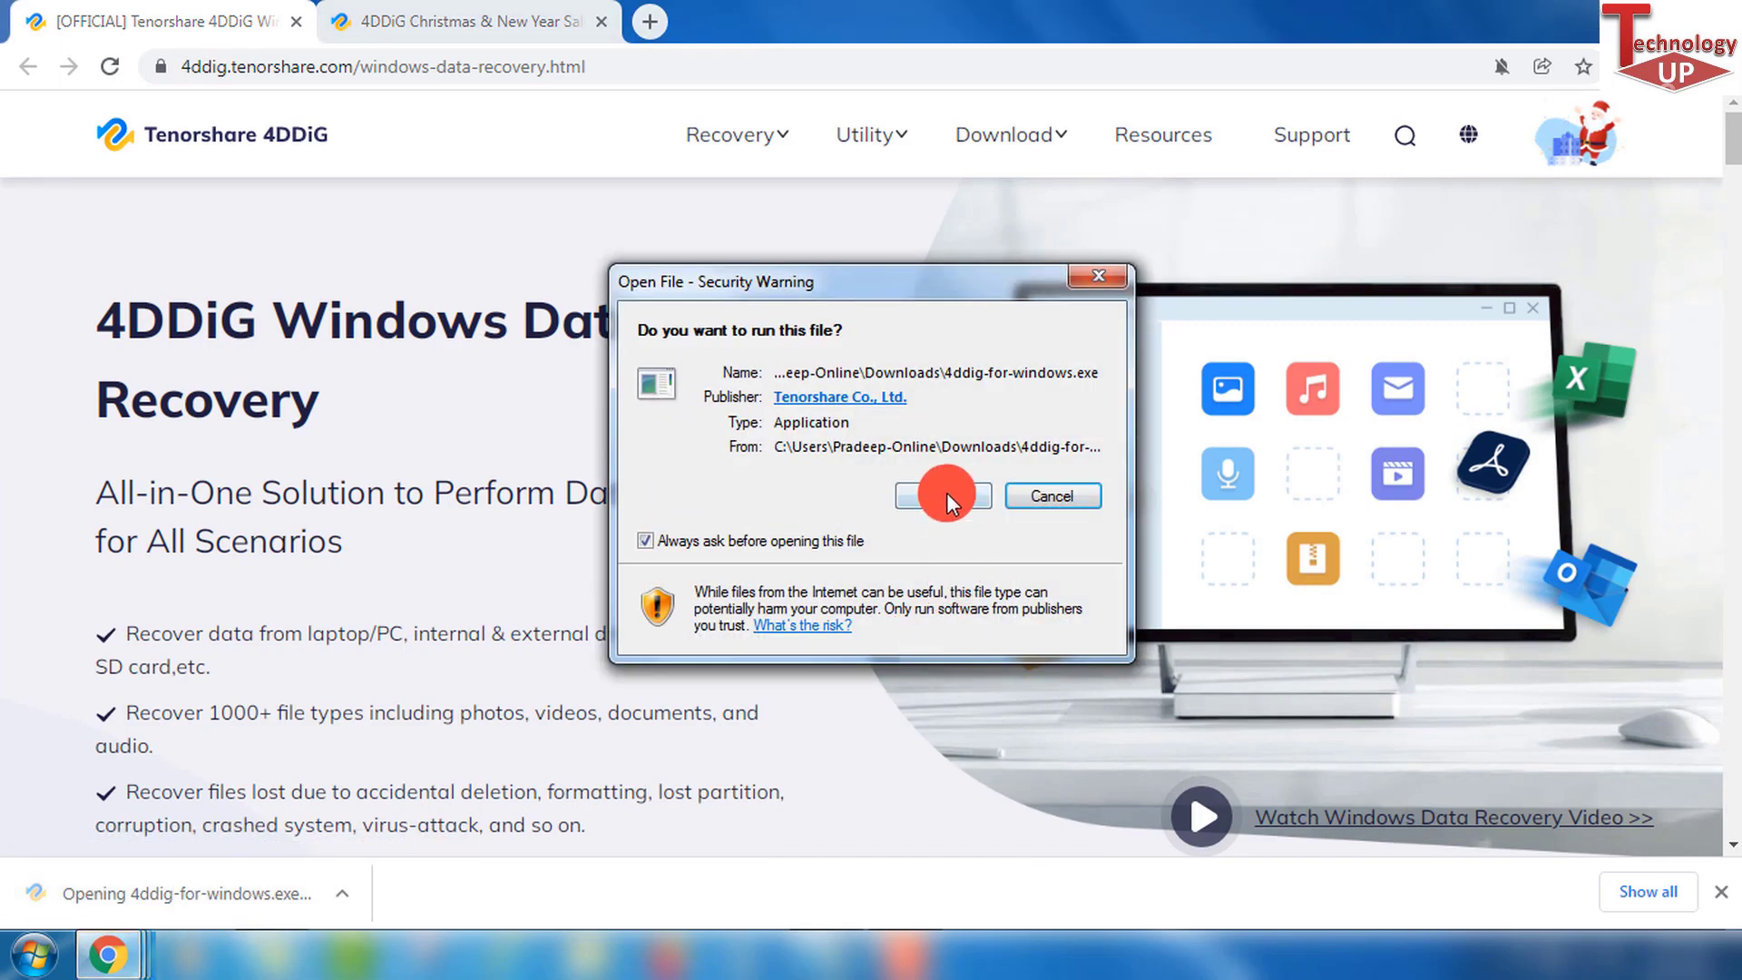
left_click(944, 496)
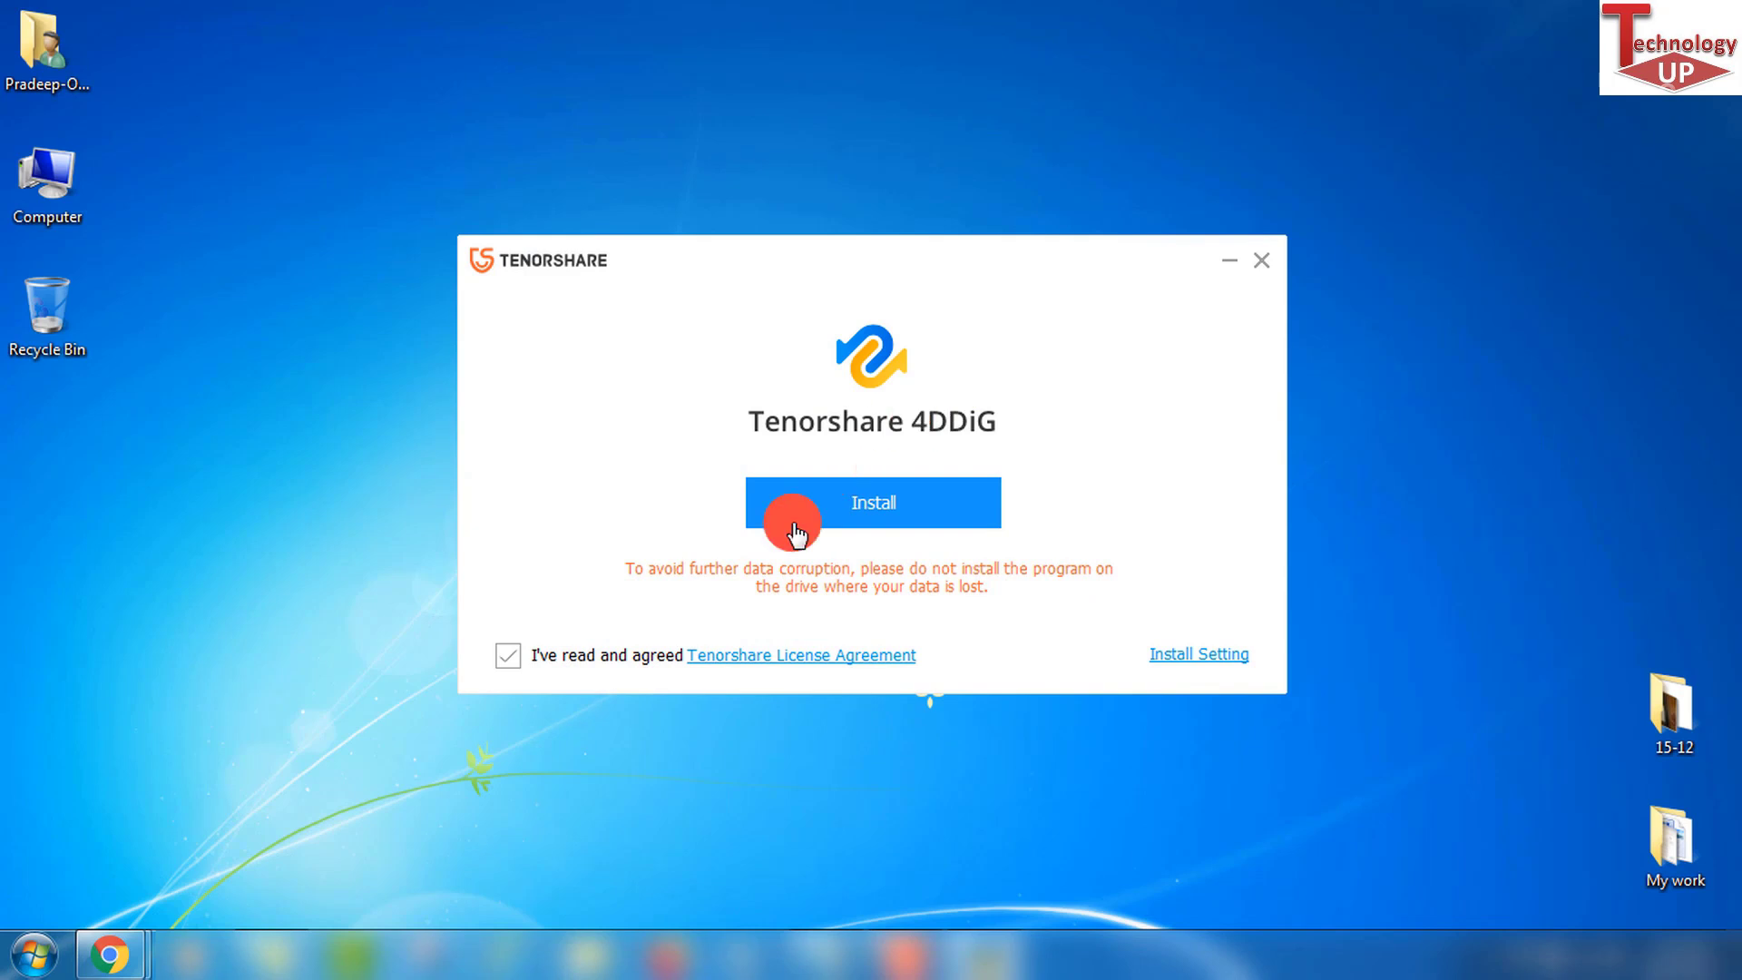
Step: Install Tenorshare 4DDiG with the license agreement accepted, and close the installer without starting the program
left_click(508, 657)
left_click(508, 657)
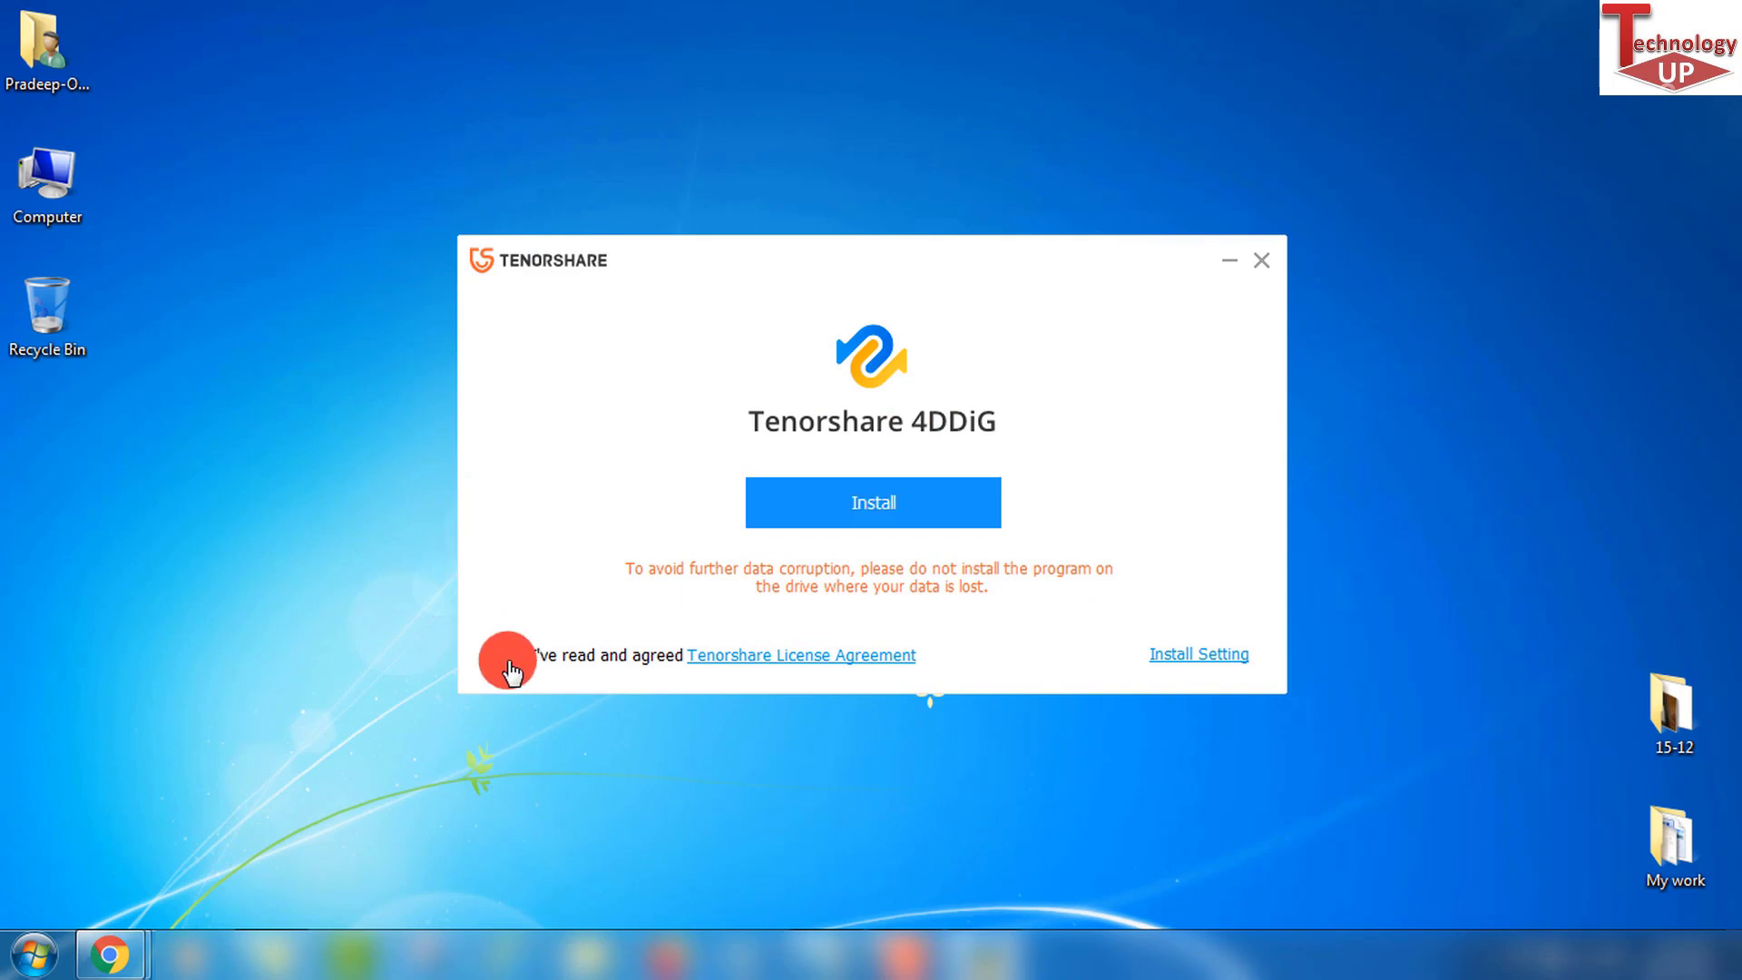
left_click(862, 499)
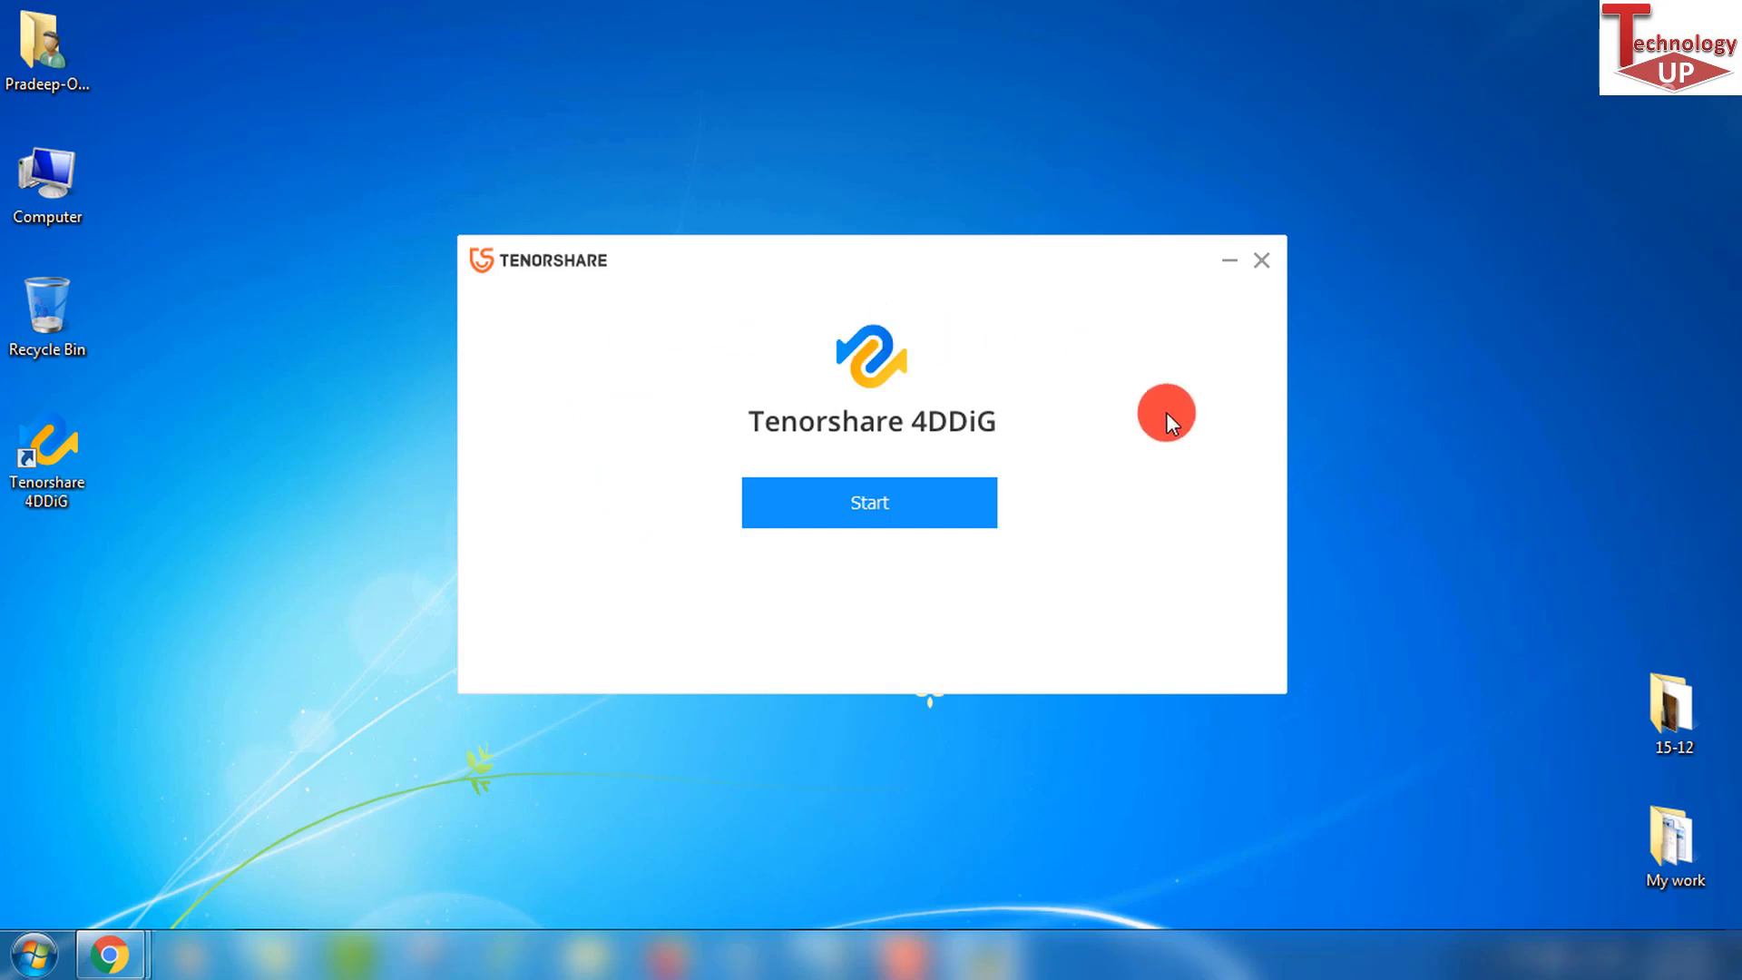
left_click(1261, 261)
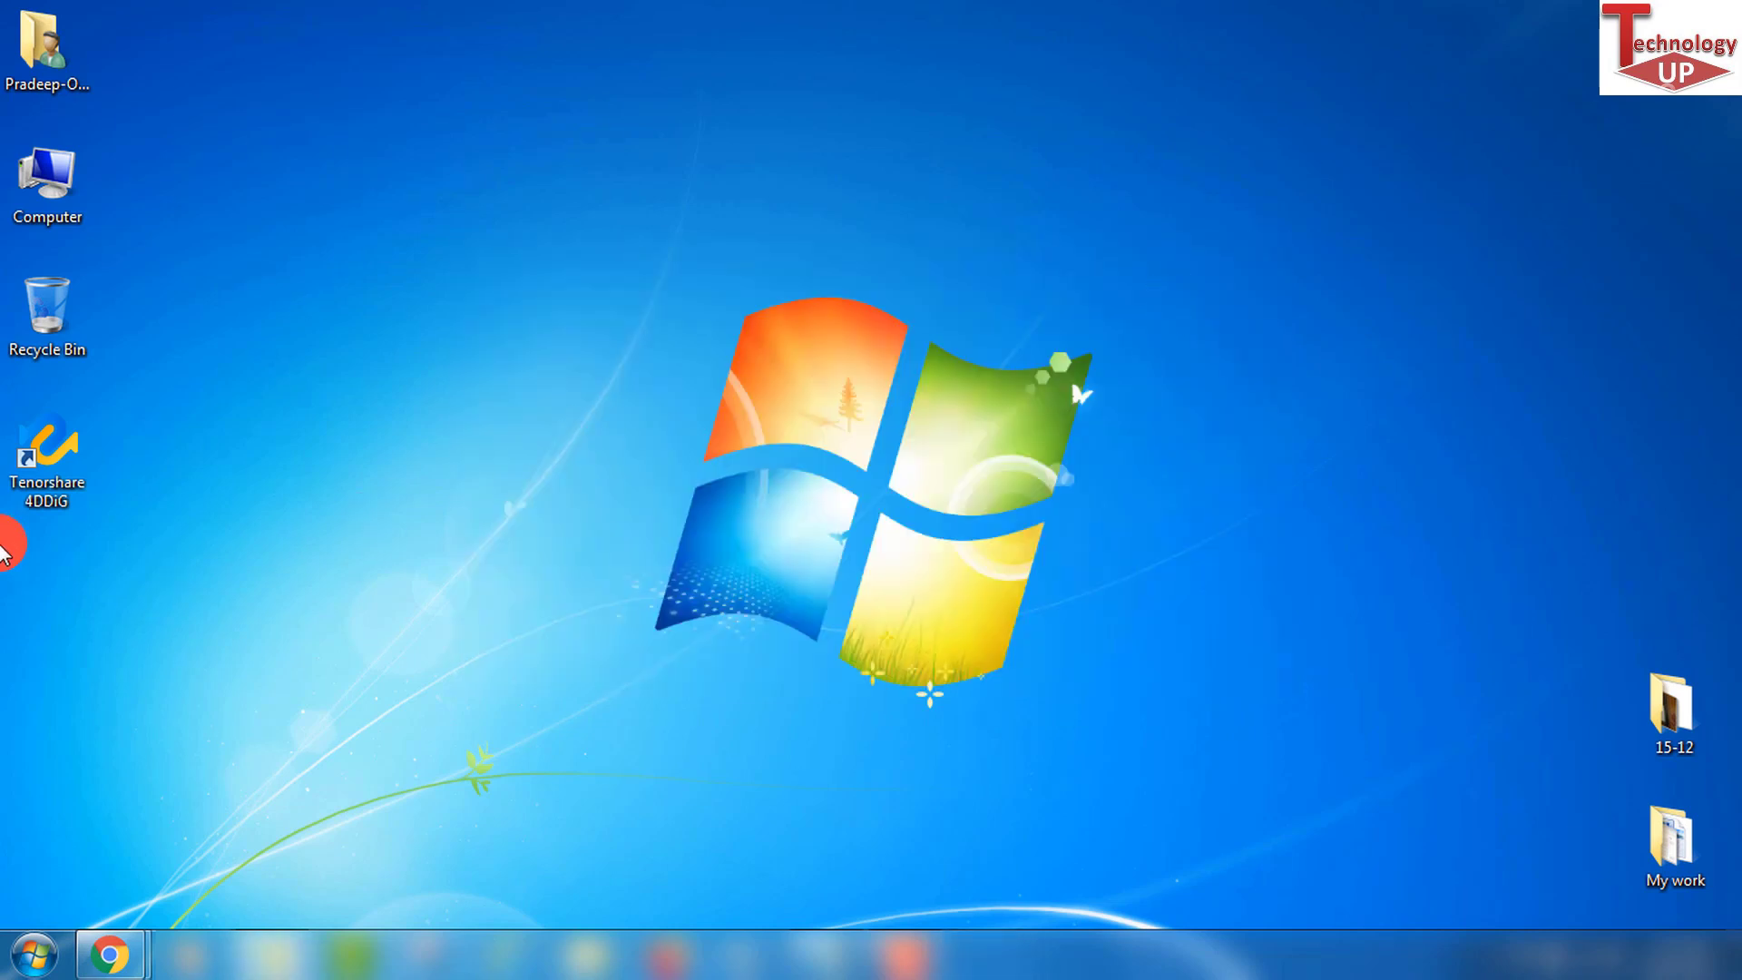
Step: Open Tenorshare 4DDiG from the desktop and select USB Drive (H:) as the recovery location
right_click(58, 465)
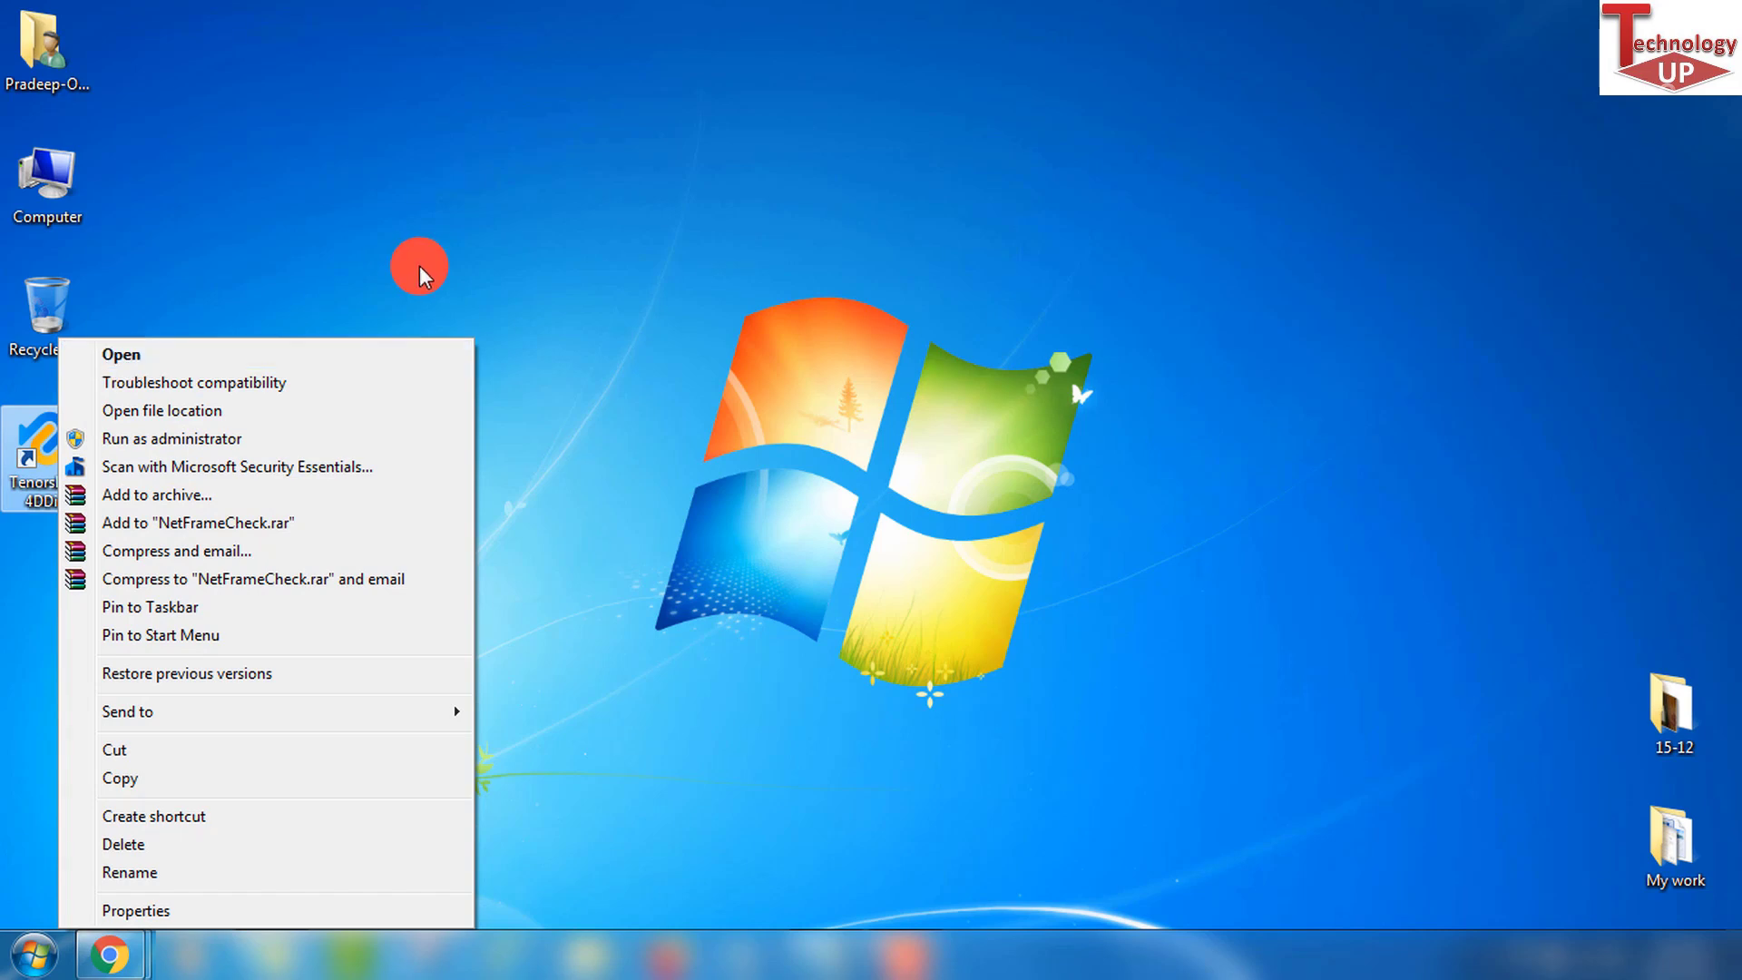
left_click(420, 265)
double_click(25, 464)
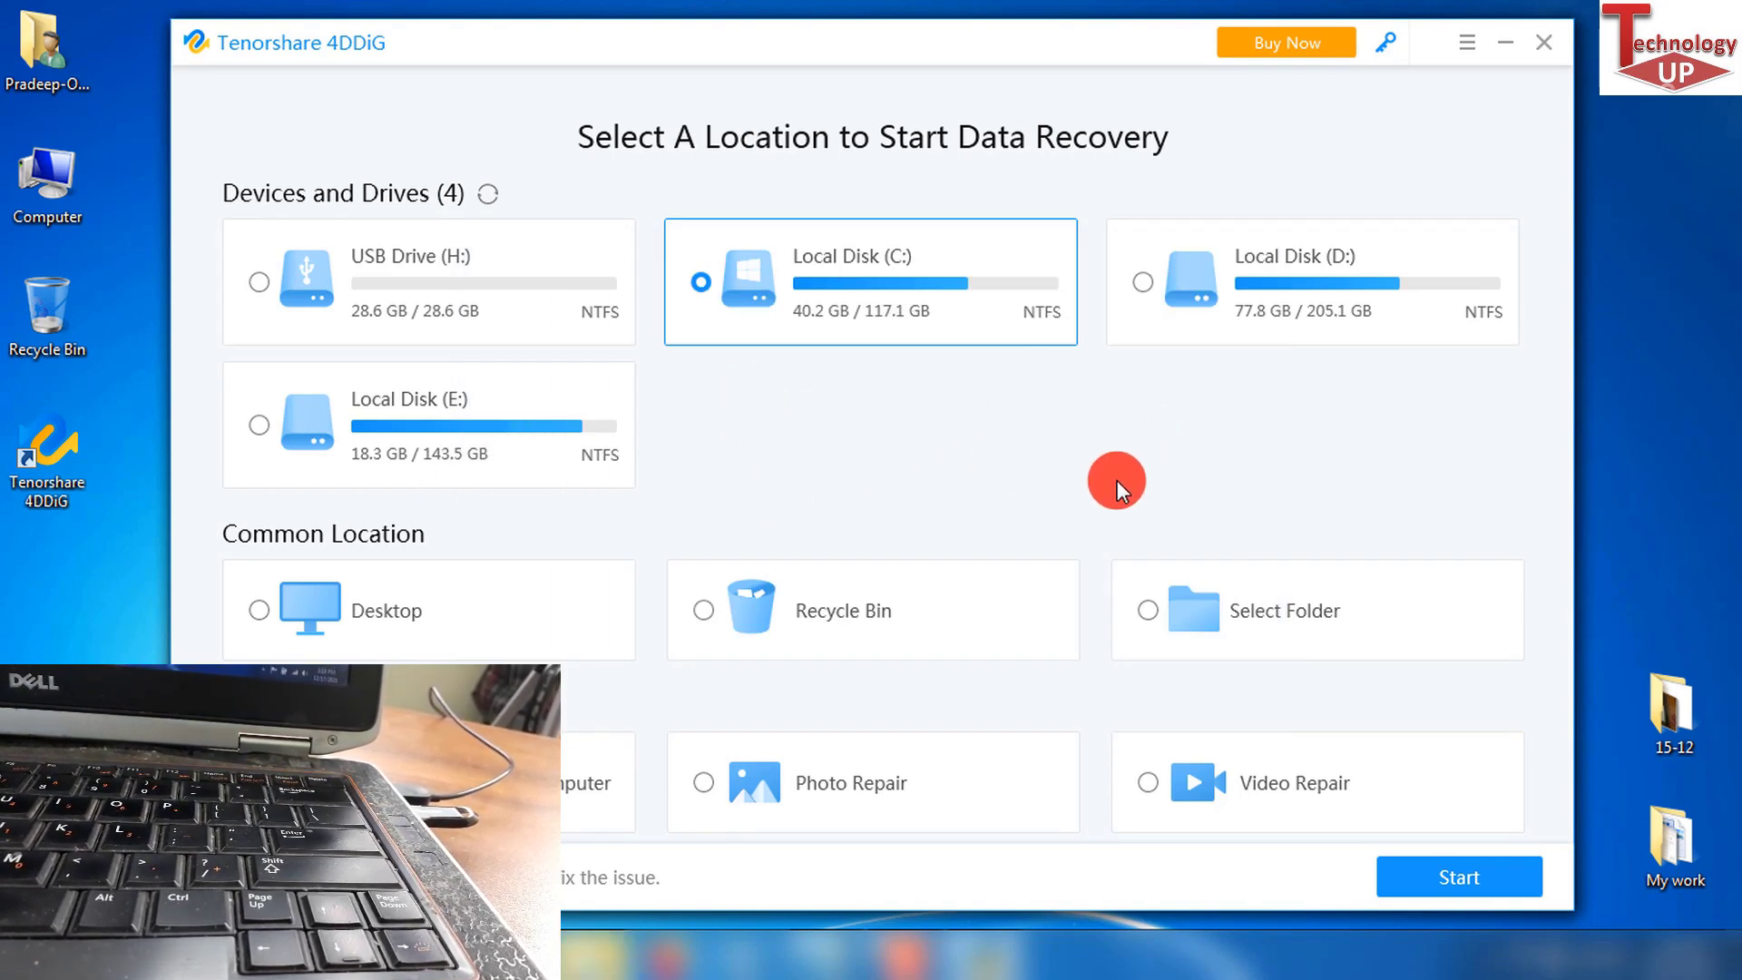
left_click(436, 273)
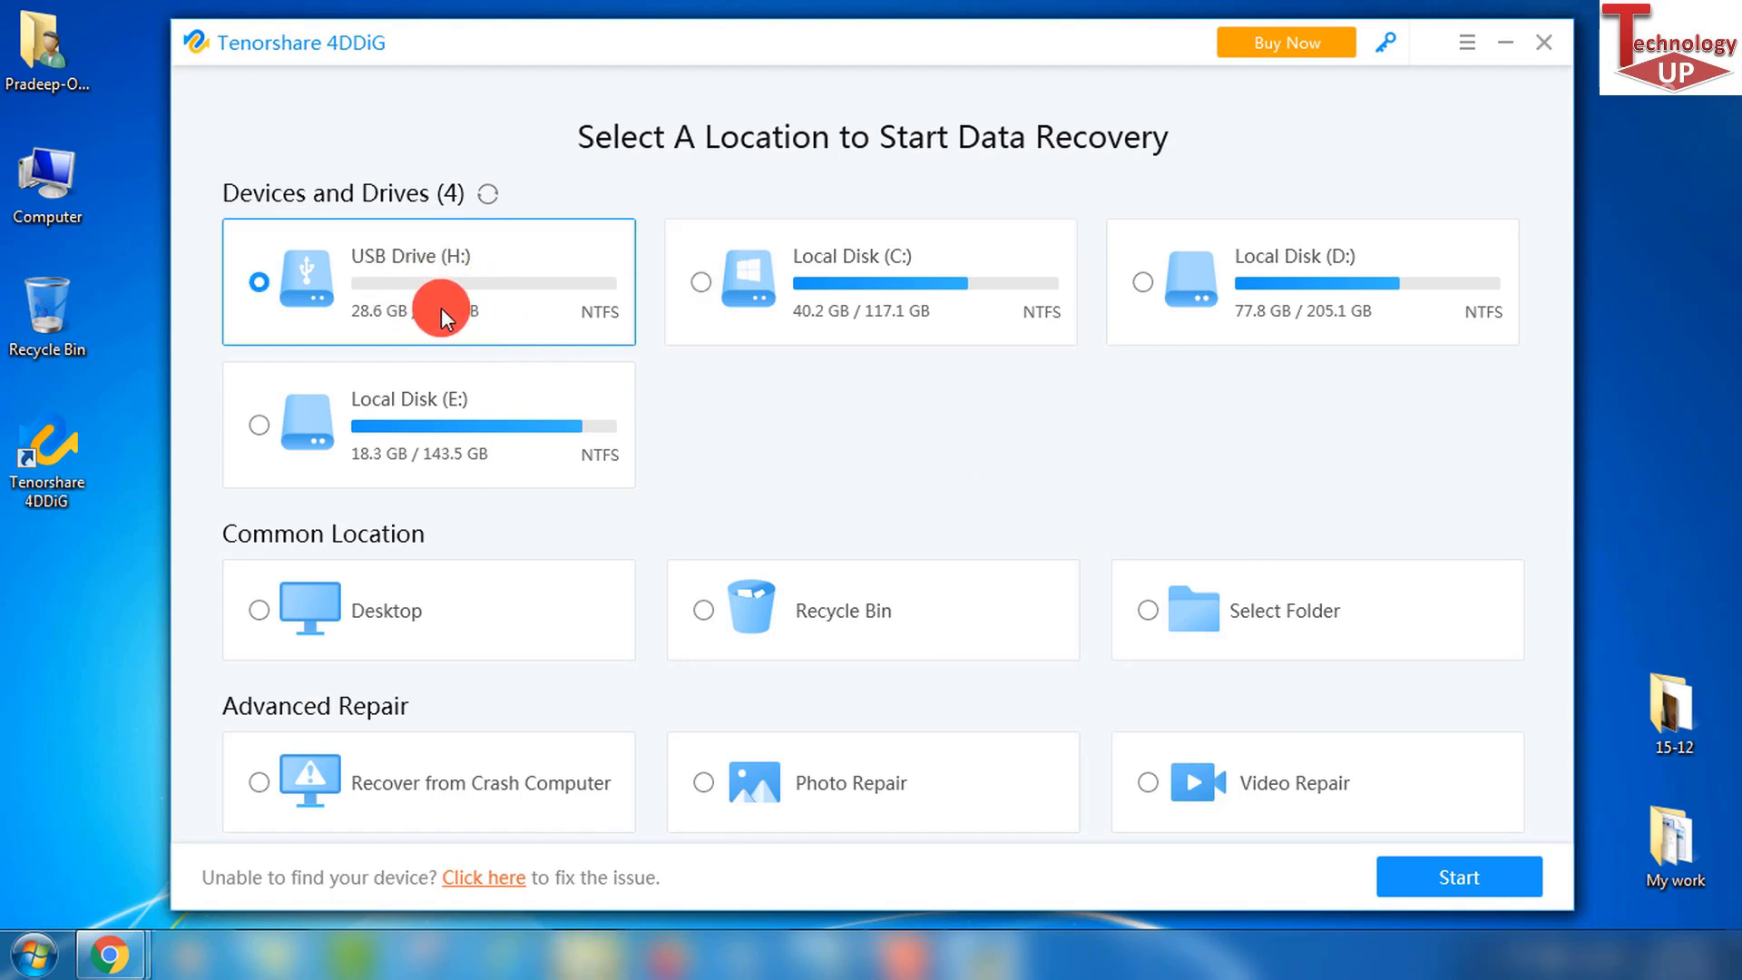
Step: Check the files inside the My office Data folder on Removable Disk (H:) and return to the drive's root
double_click(41, 193)
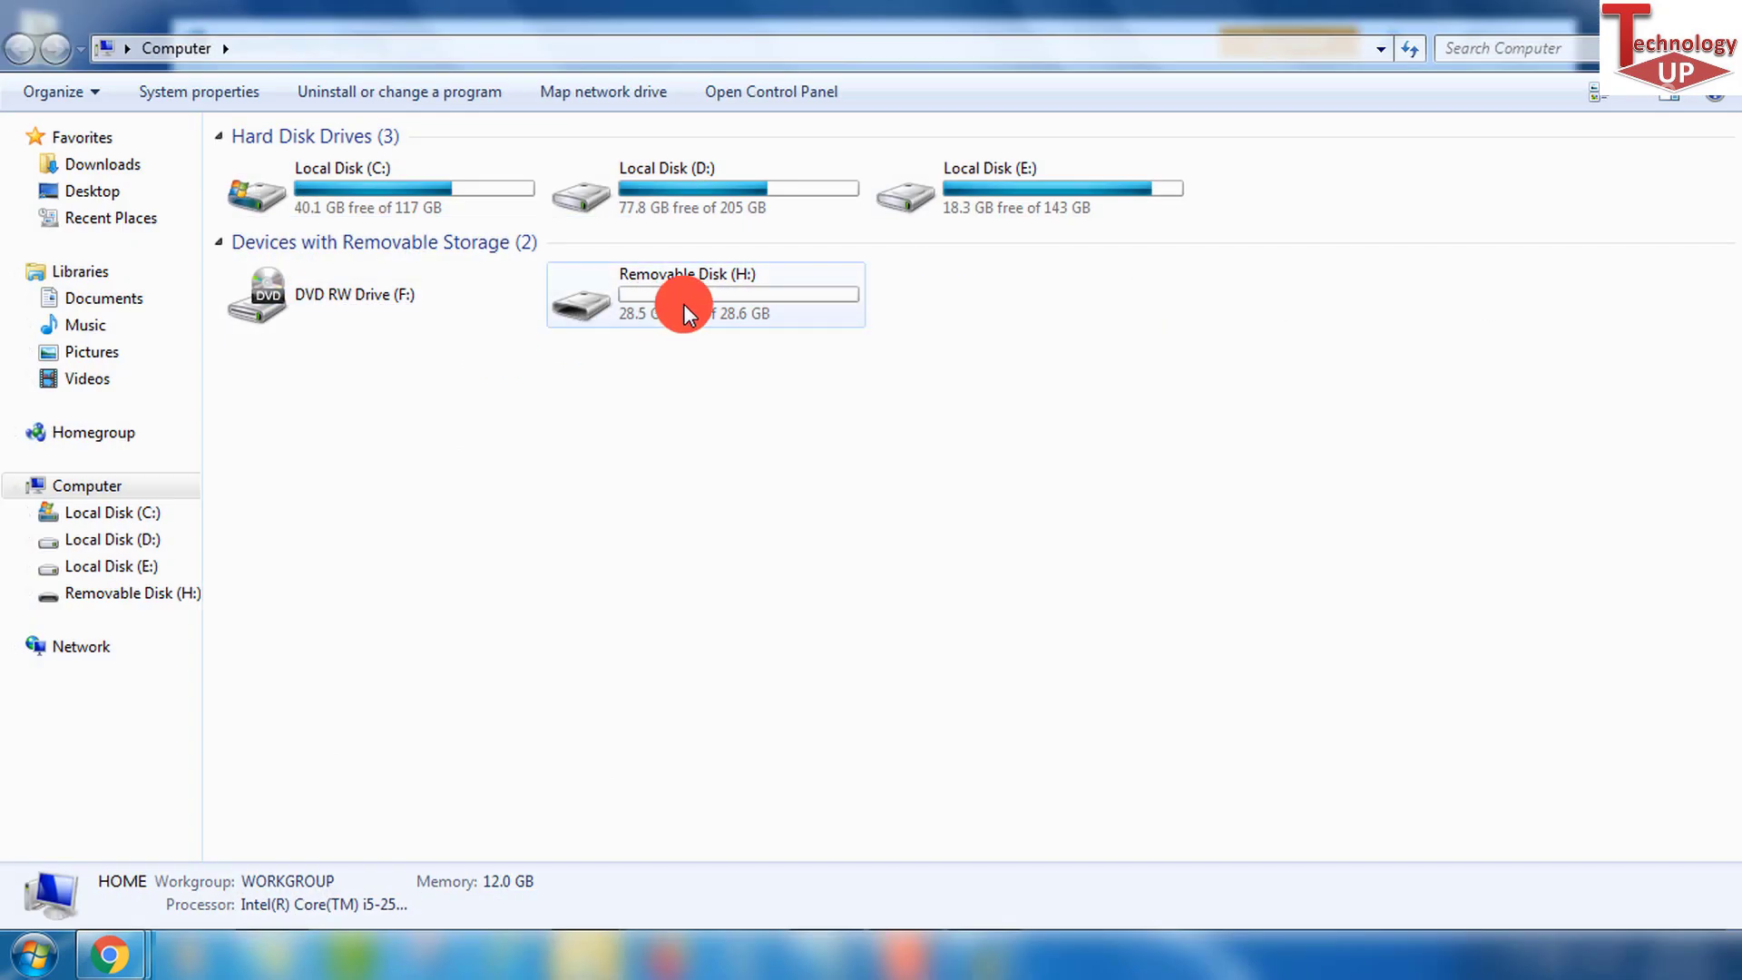
double_click(683, 303)
double_click(306, 170)
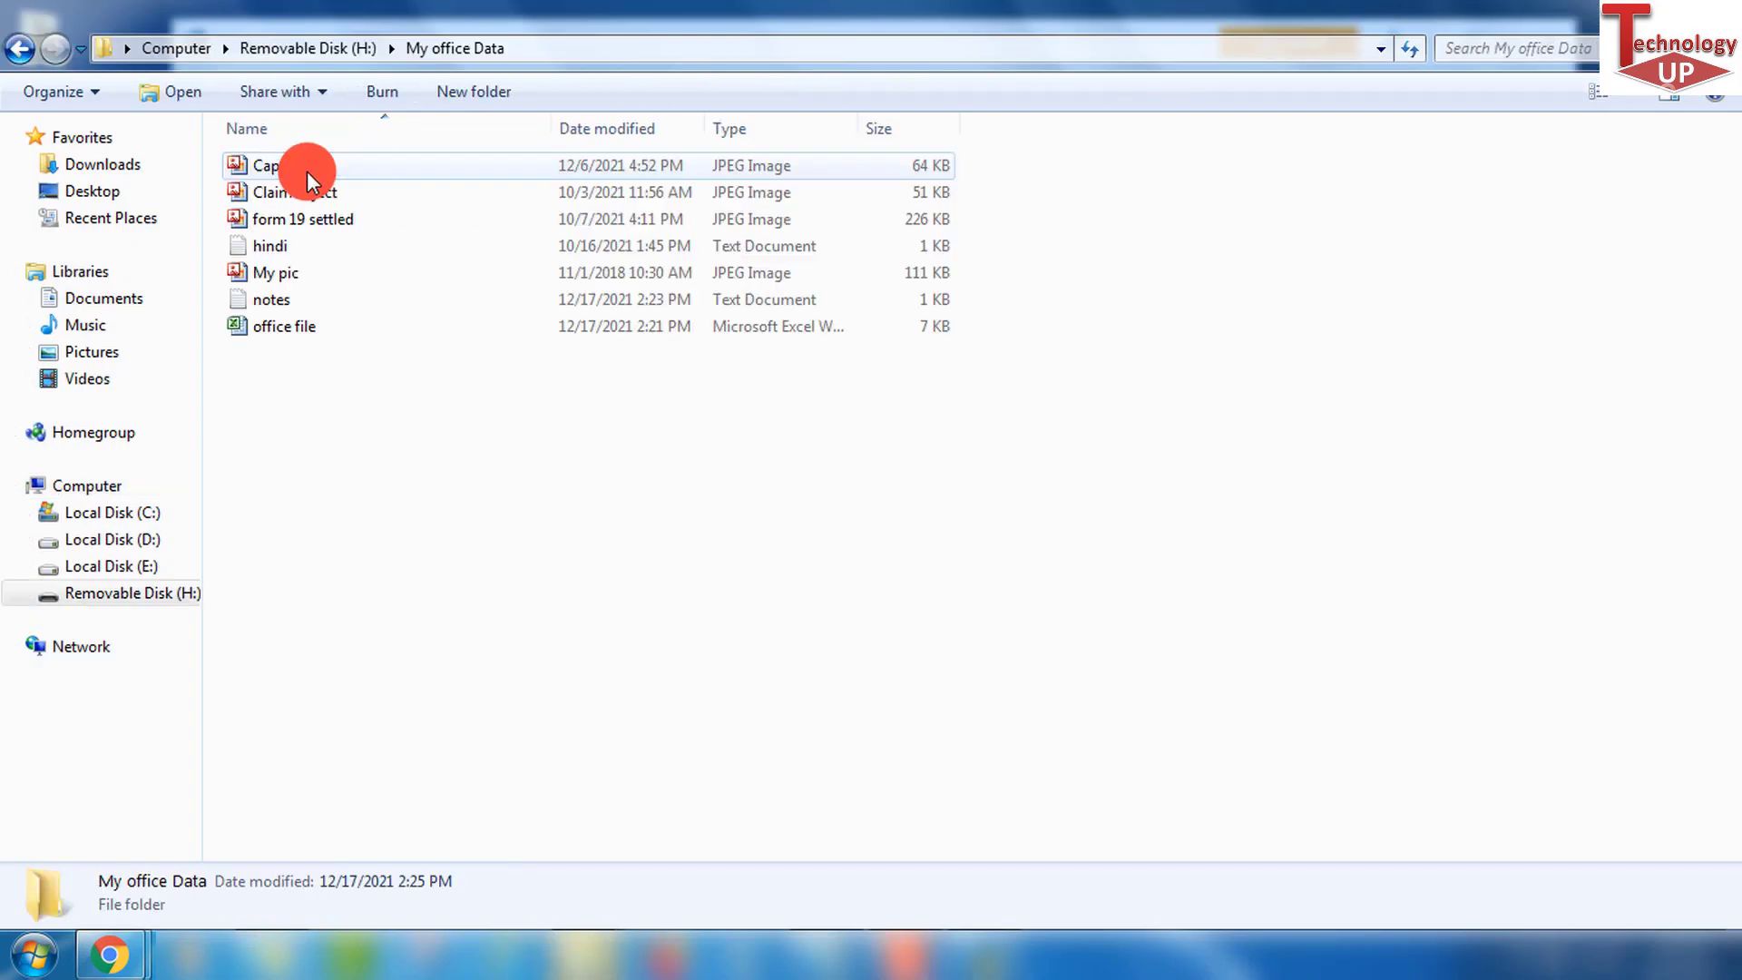
left_click(20, 48)
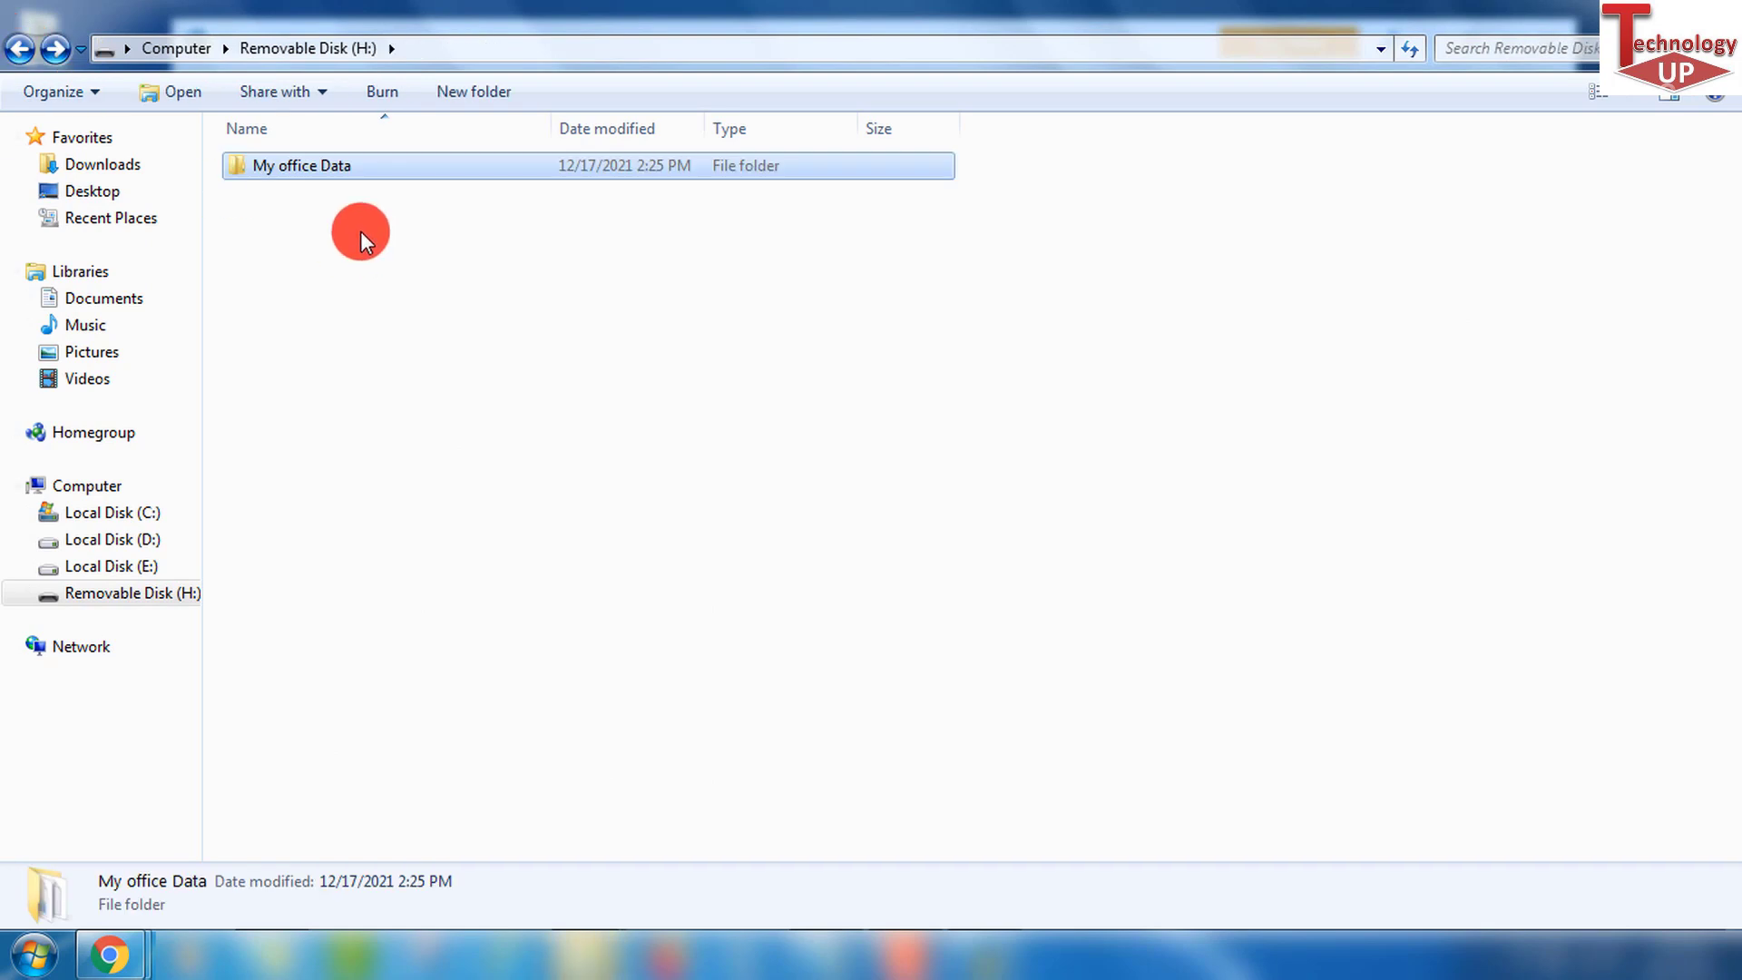
Step: Permanently delete the My office Data folder from Removable Disk (H:) and go back to the Computer overview
key("shift+Delete")
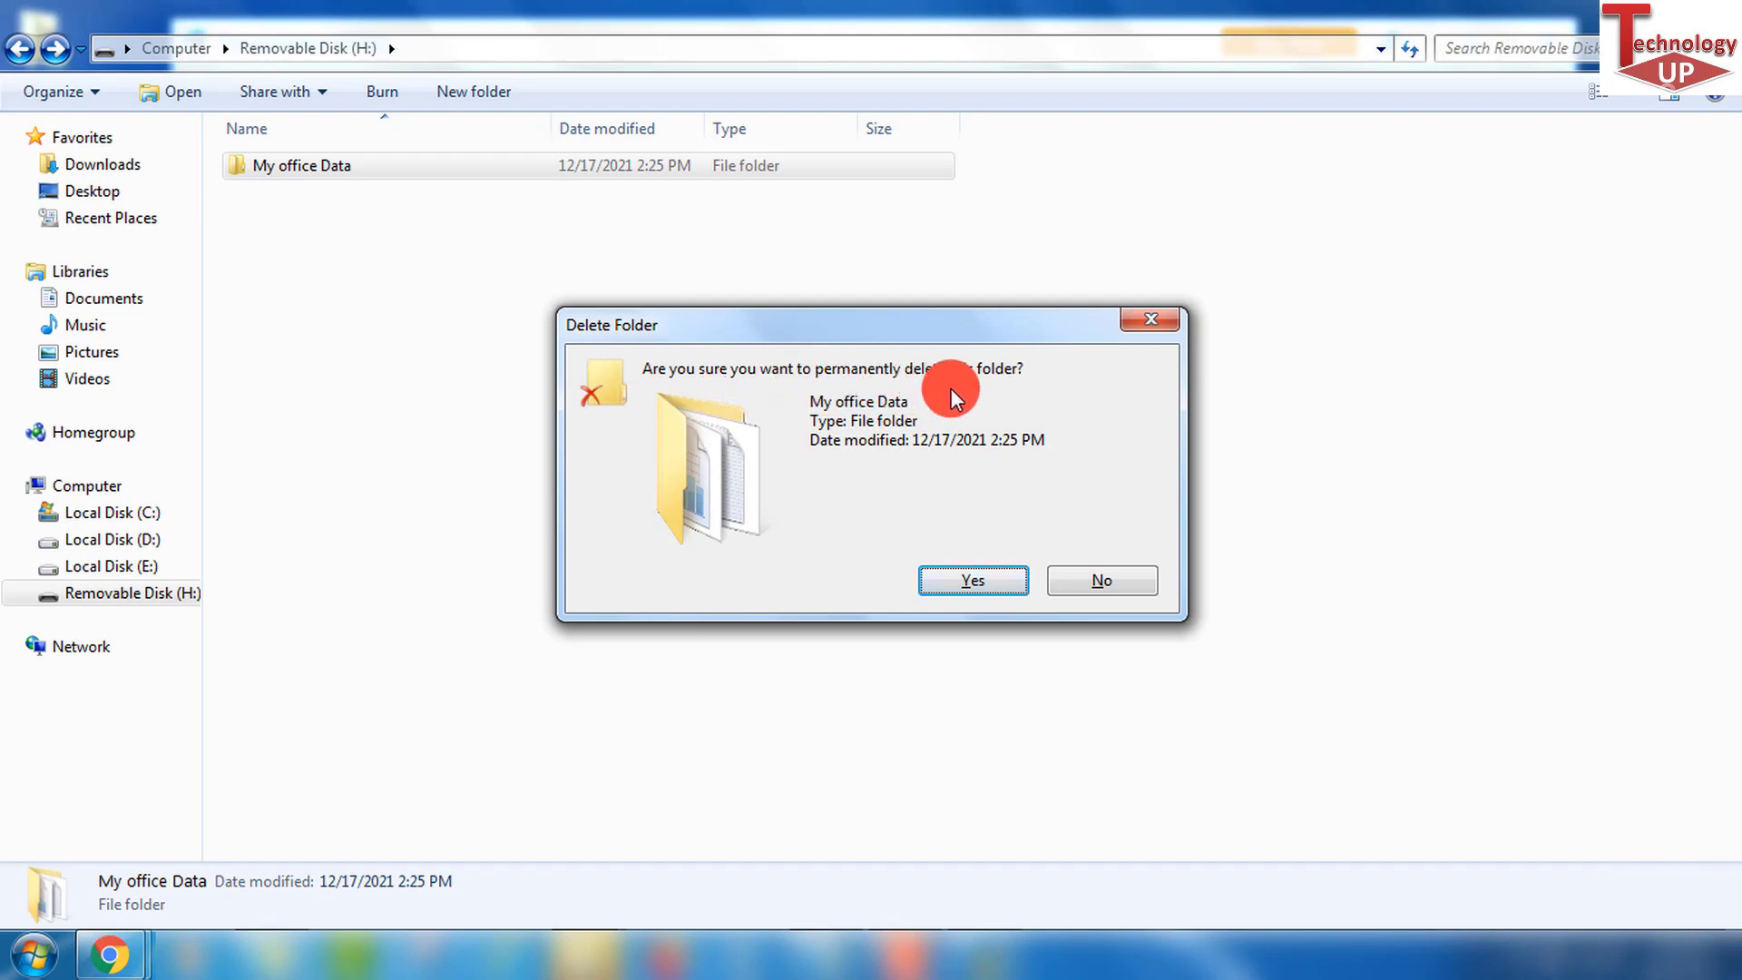
left_click(988, 579)
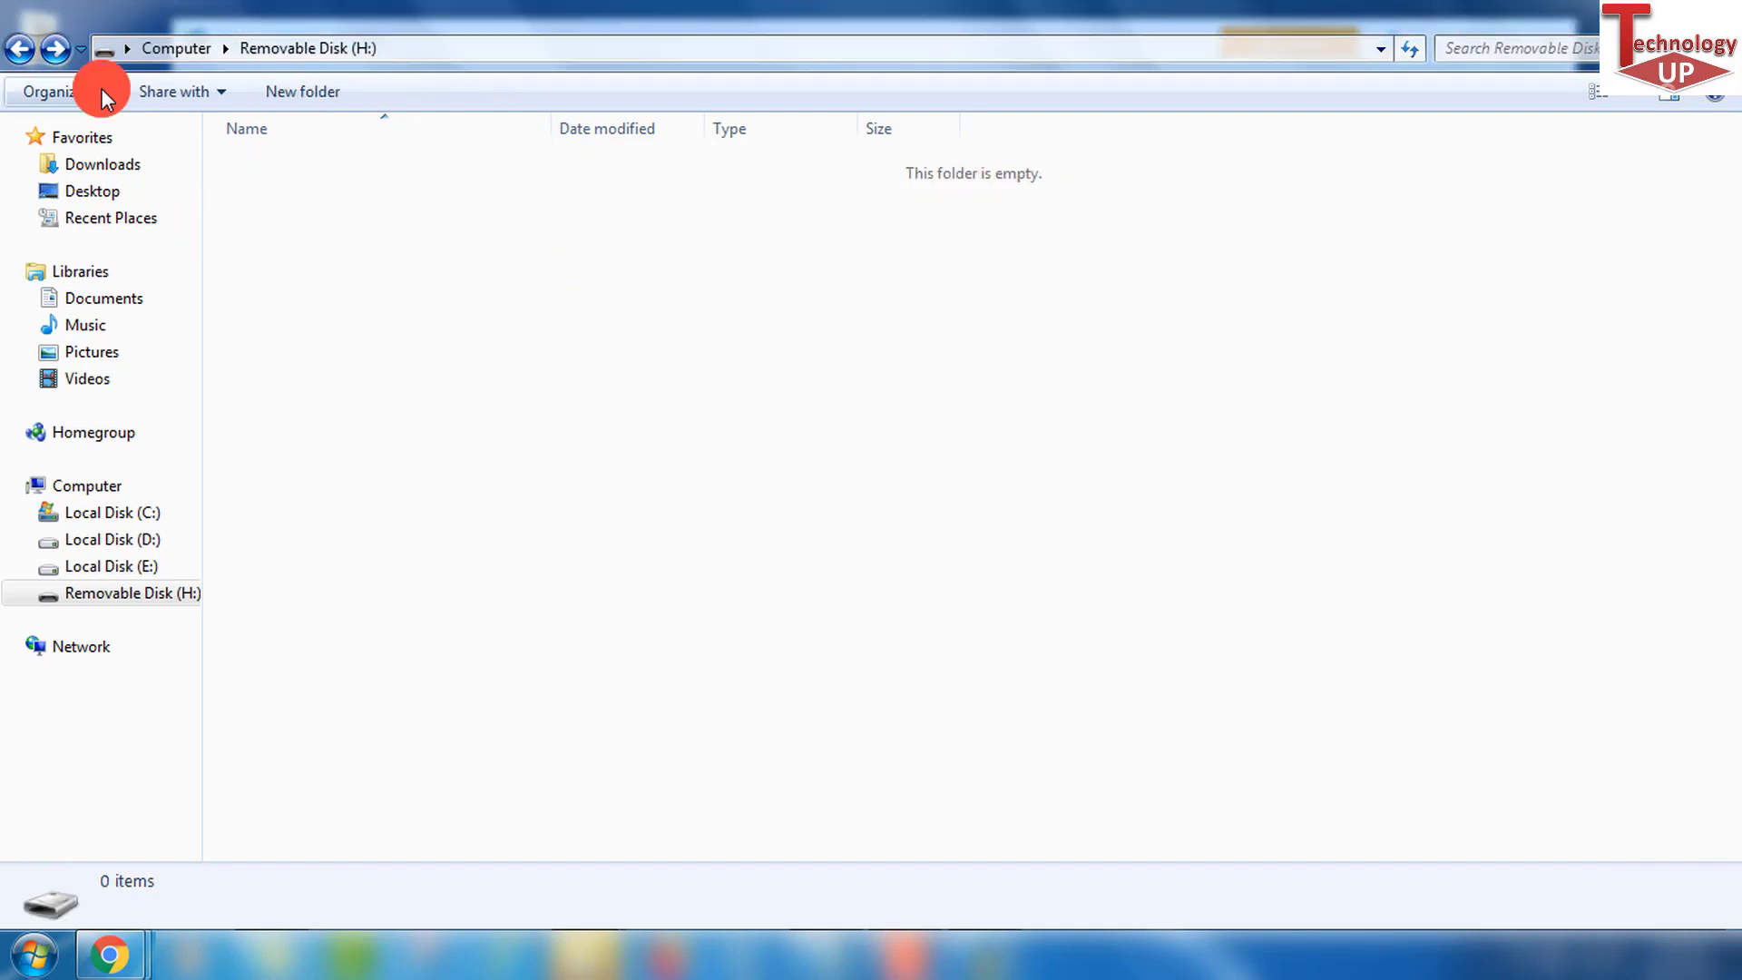
left_click(30, 47)
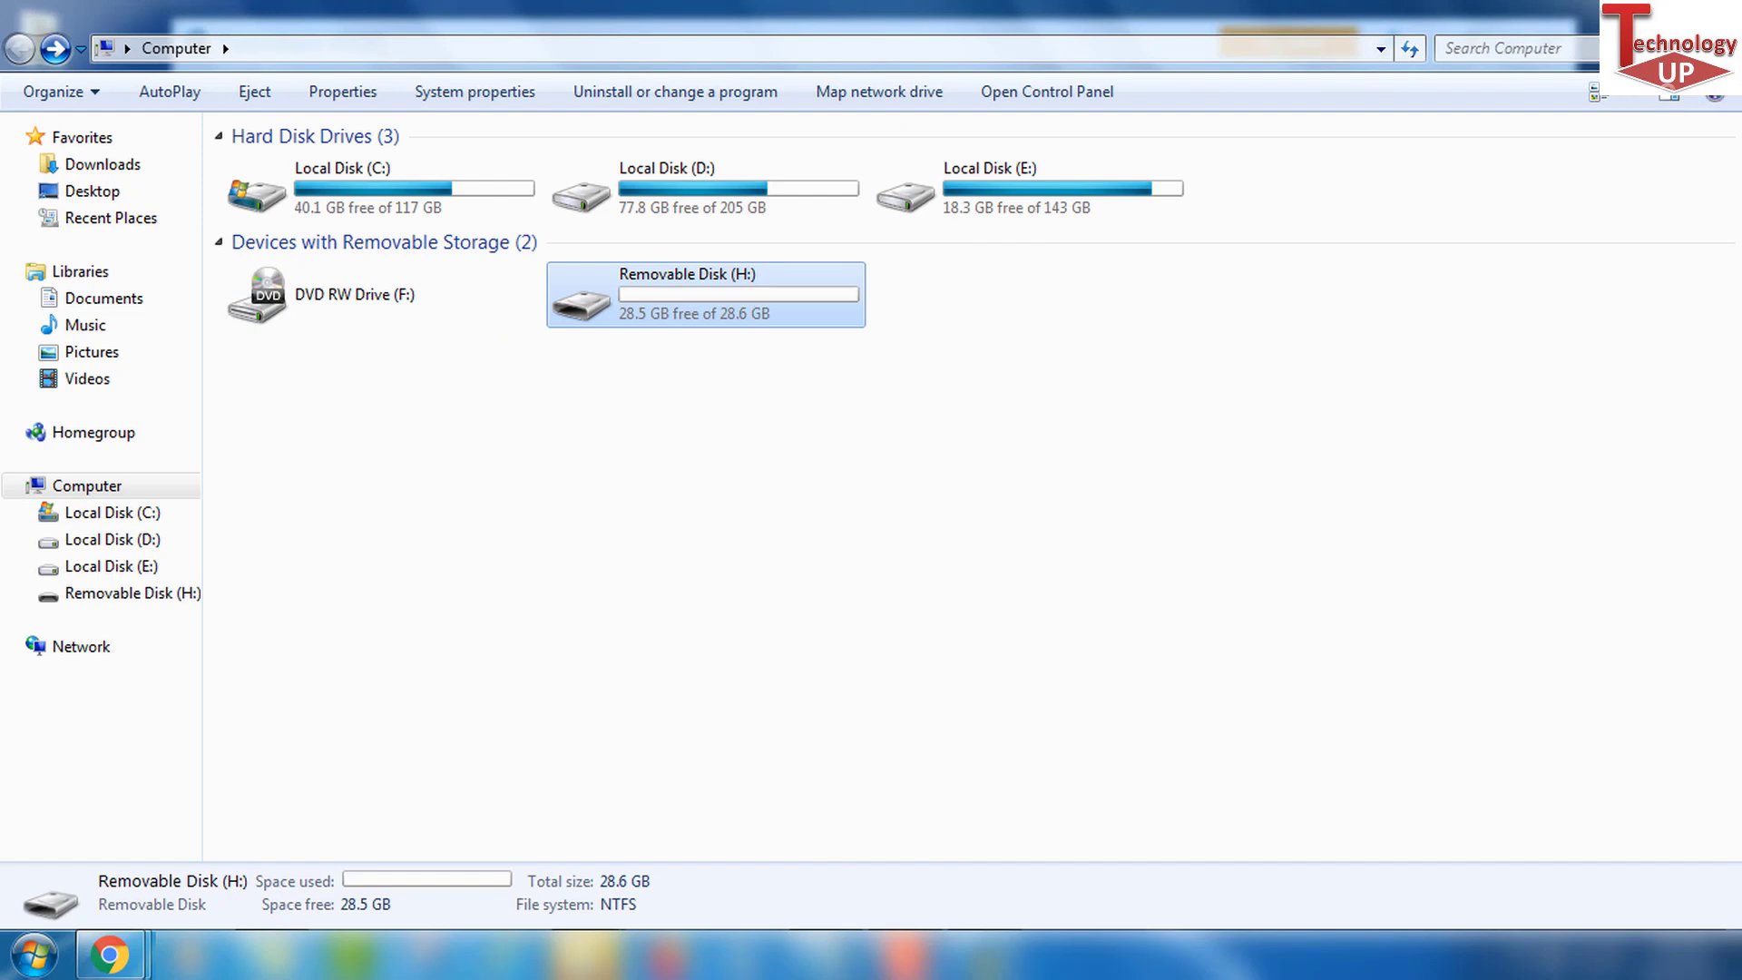
Step: Scan USB Drive (H:) in Tenorshare 4DDiG and check the found files by file type and by folder tree
left_click(344, 330)
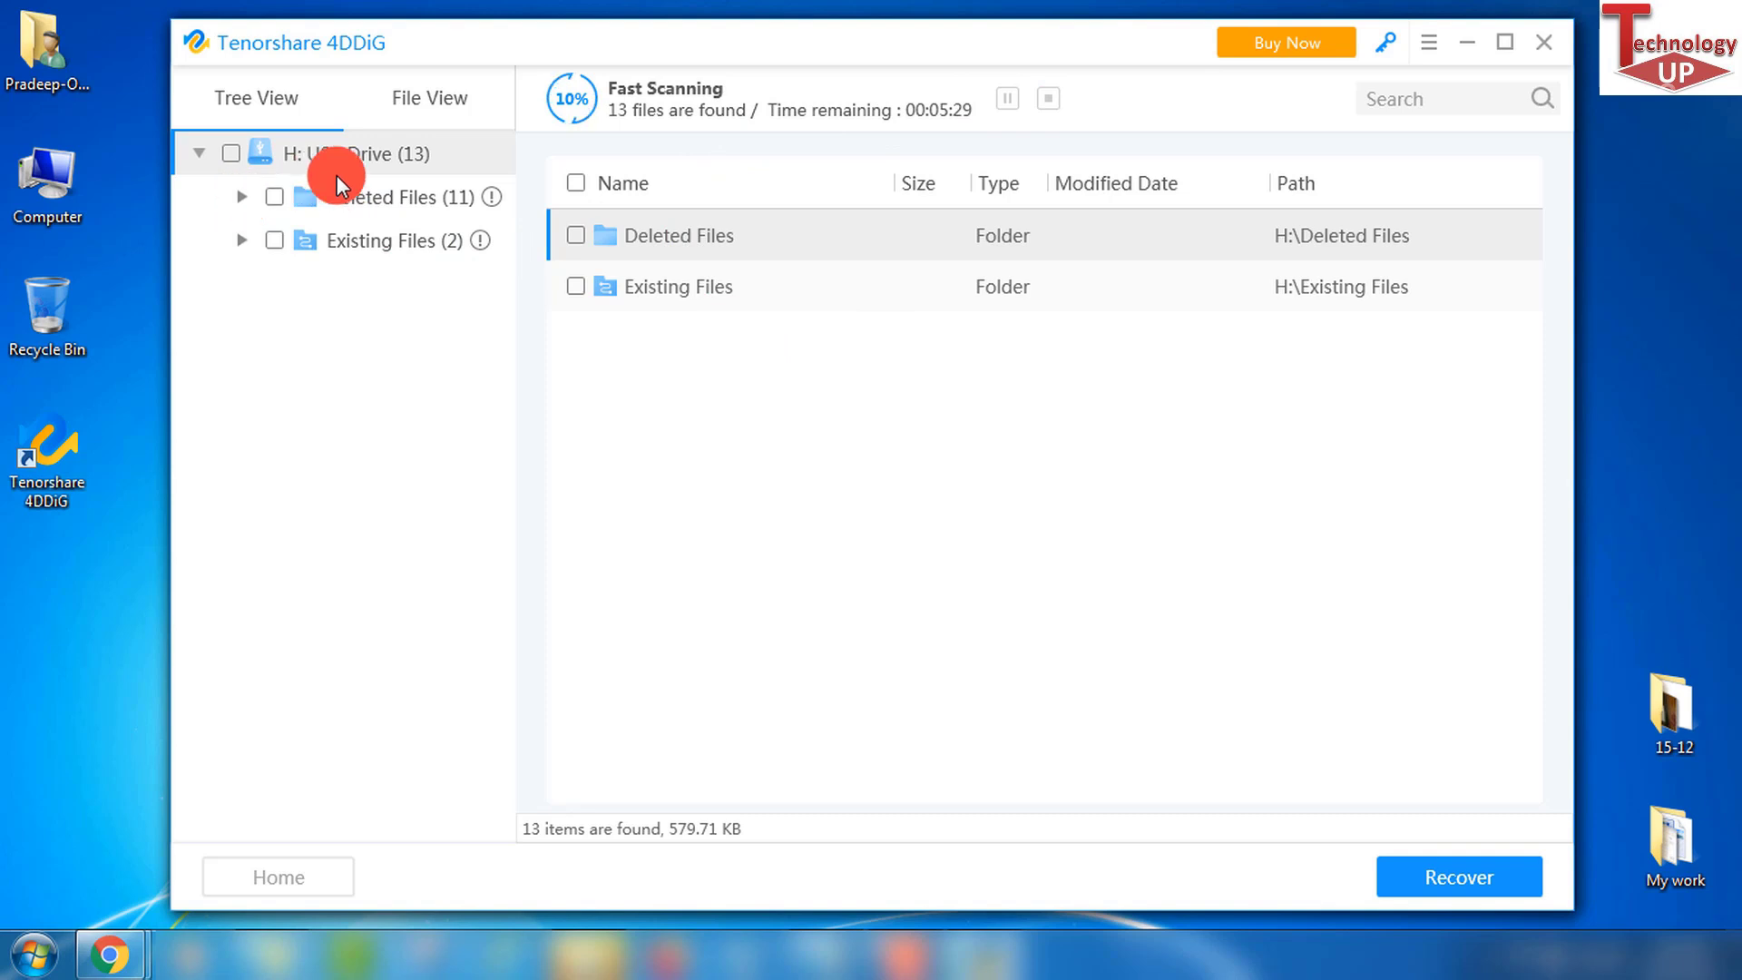
left_click(429, 107)
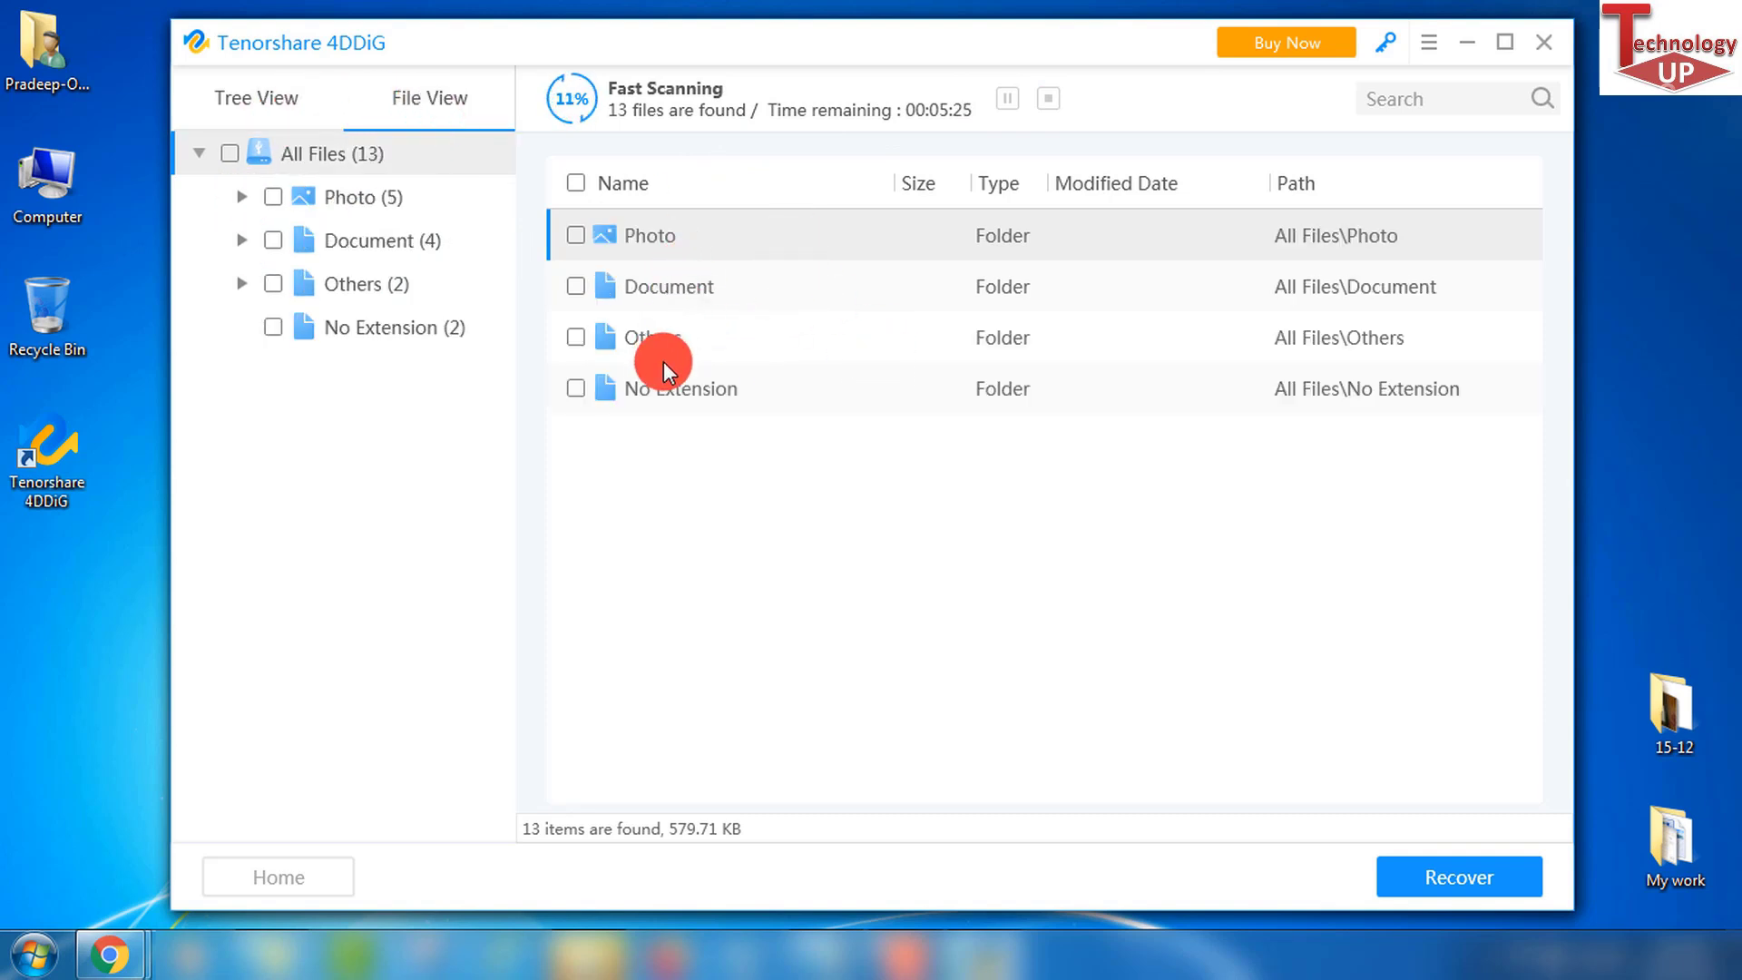
left_click(261, 104)
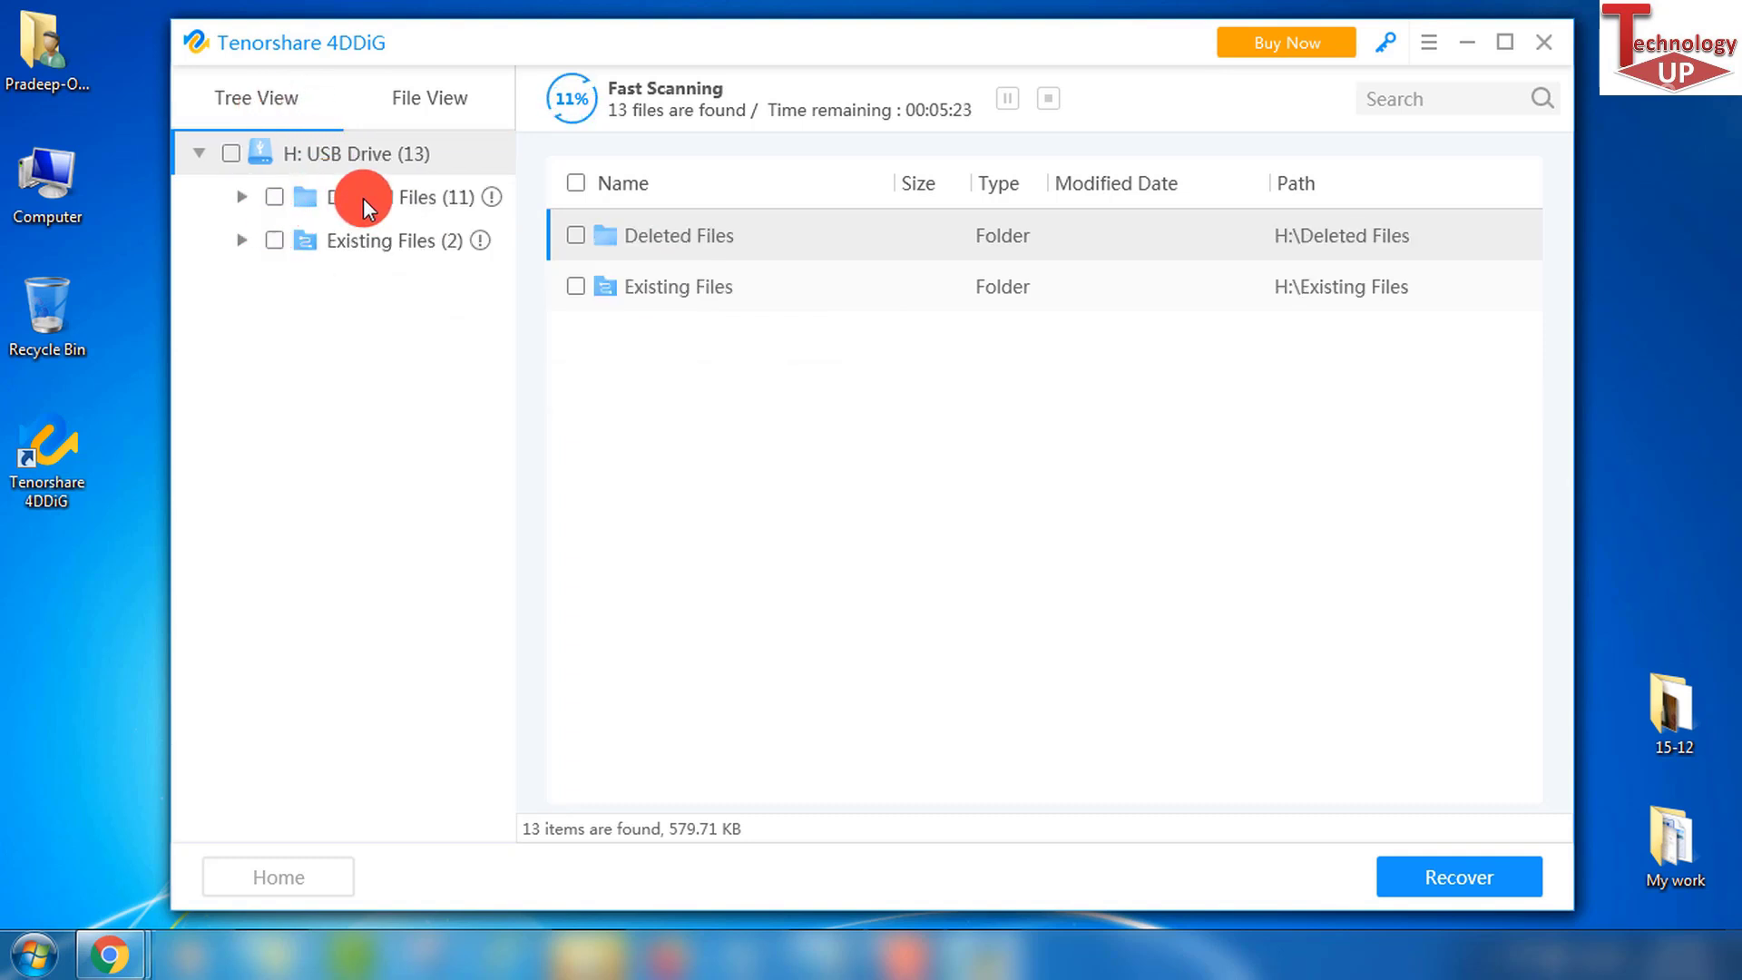
Step: Expand Deleted Files in the scan results and open its My office Data folder
left_click(242, 197)
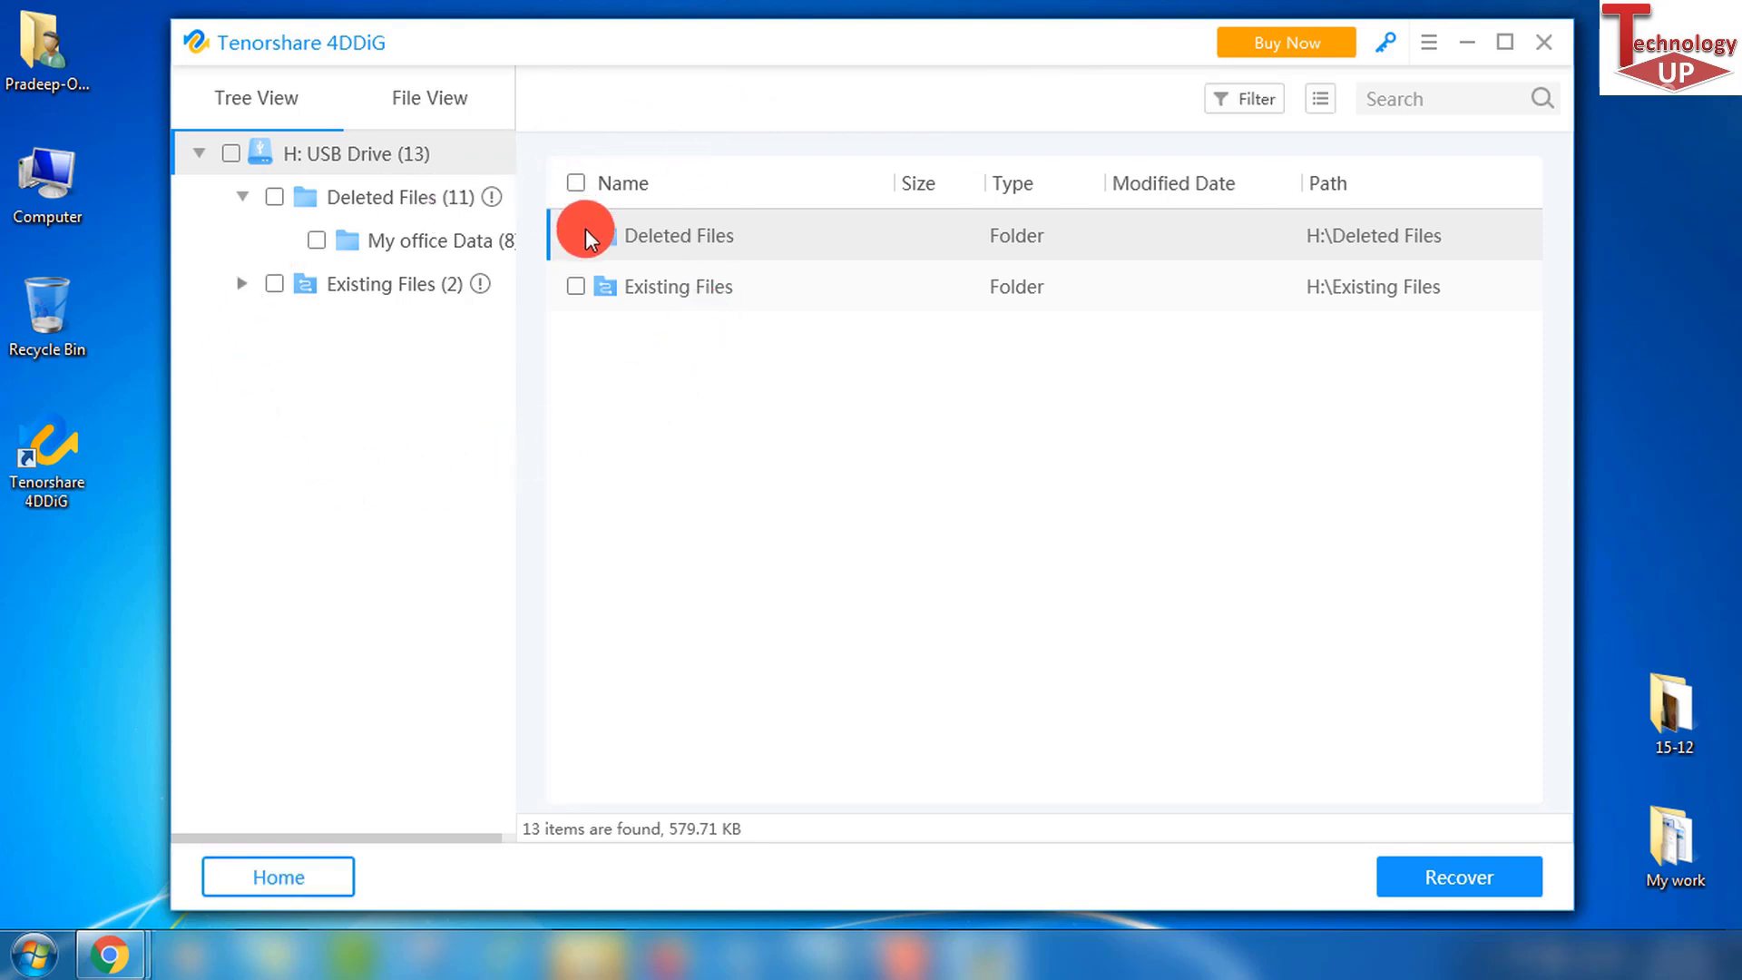
left_click(367, 200)
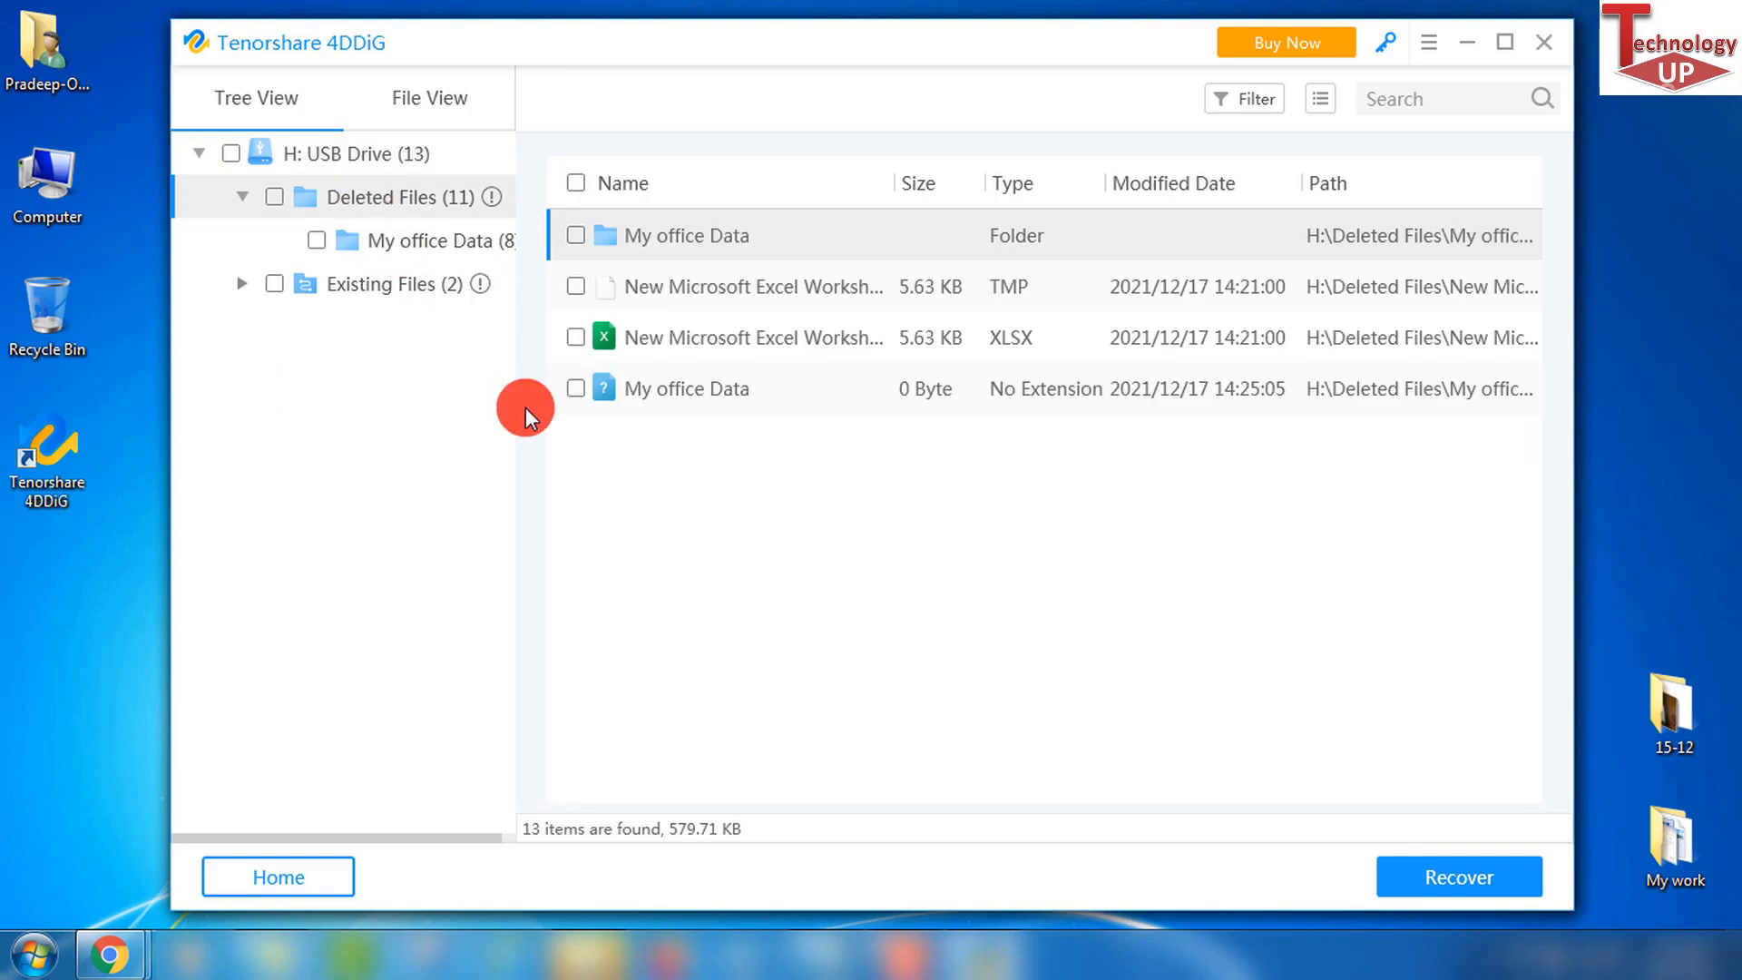
left_click(417, 241)
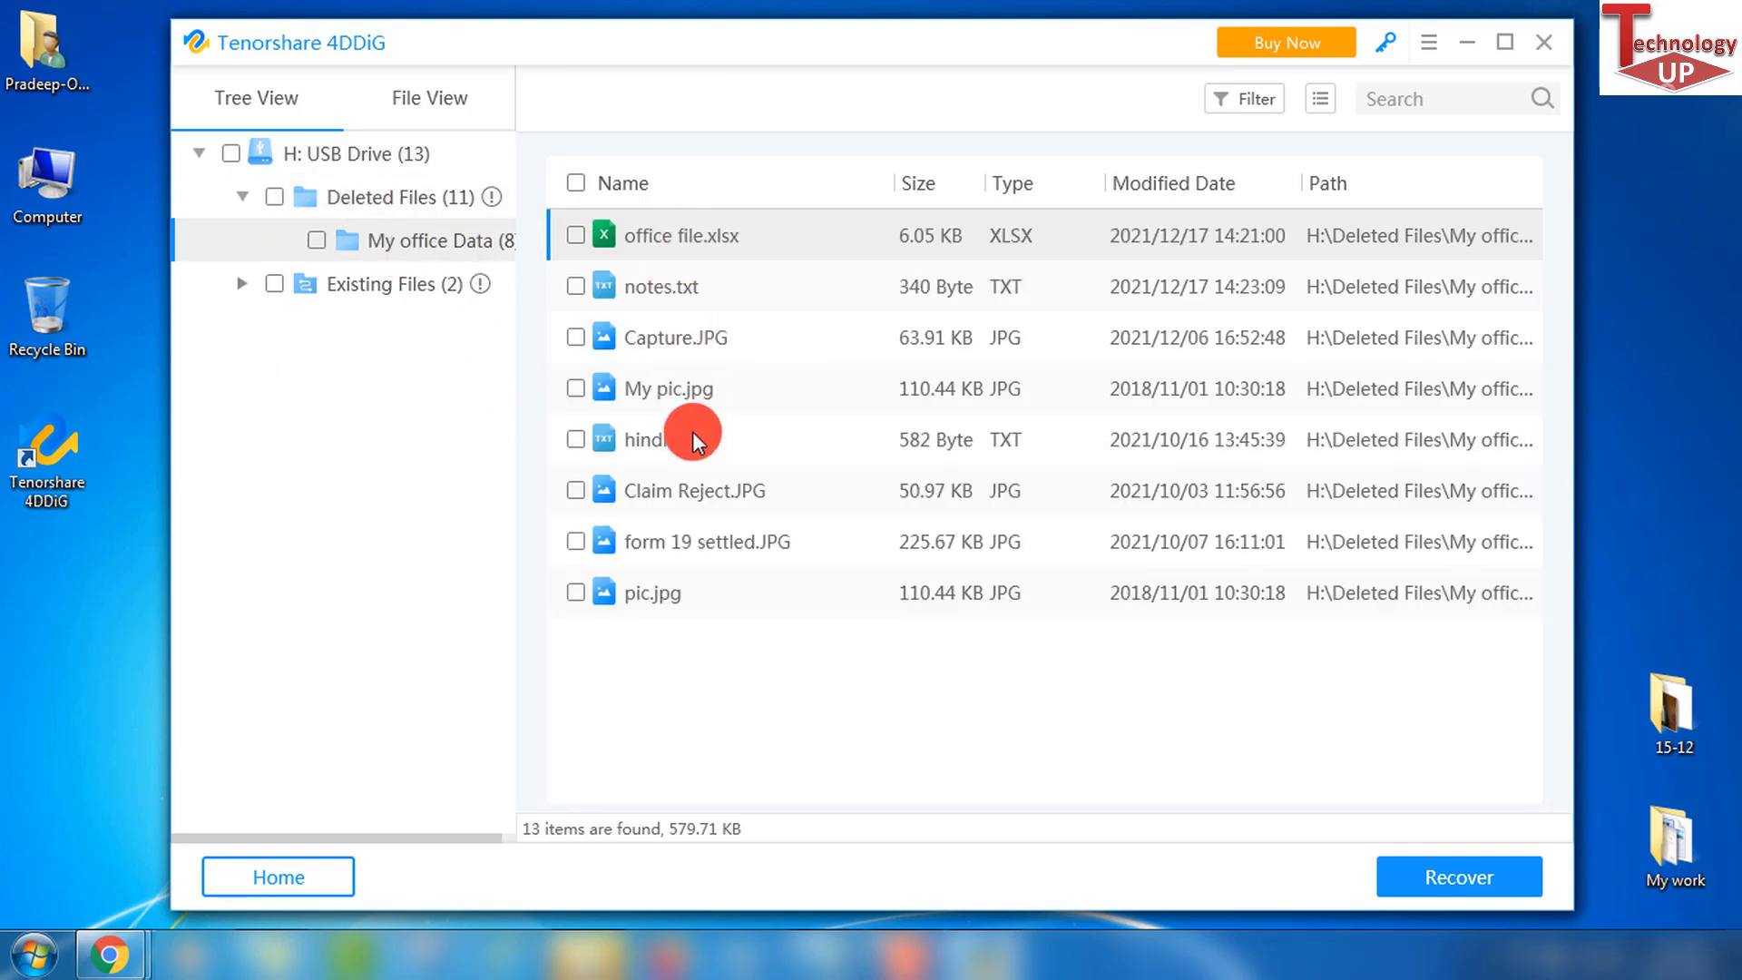
Step: Mark all files in the deleted My office Data folder for recovery
left_click(576, 238)
left_click(576, 283)
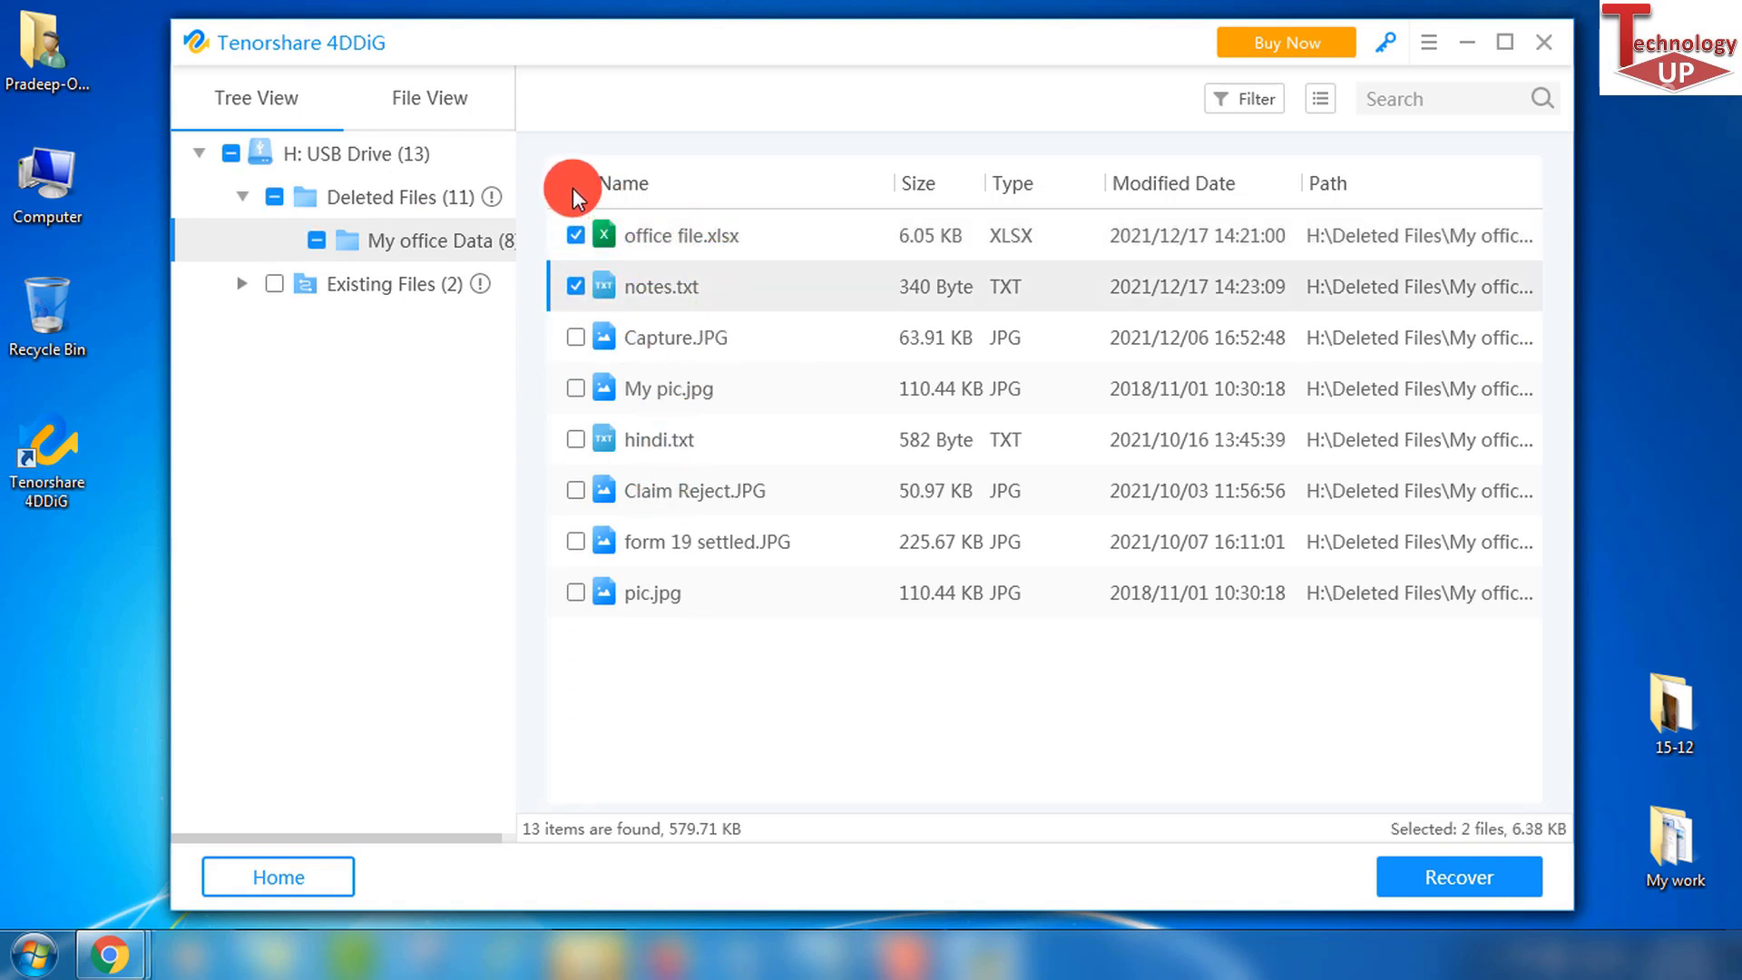
left_click(577, 184)
left_click(577, 186)
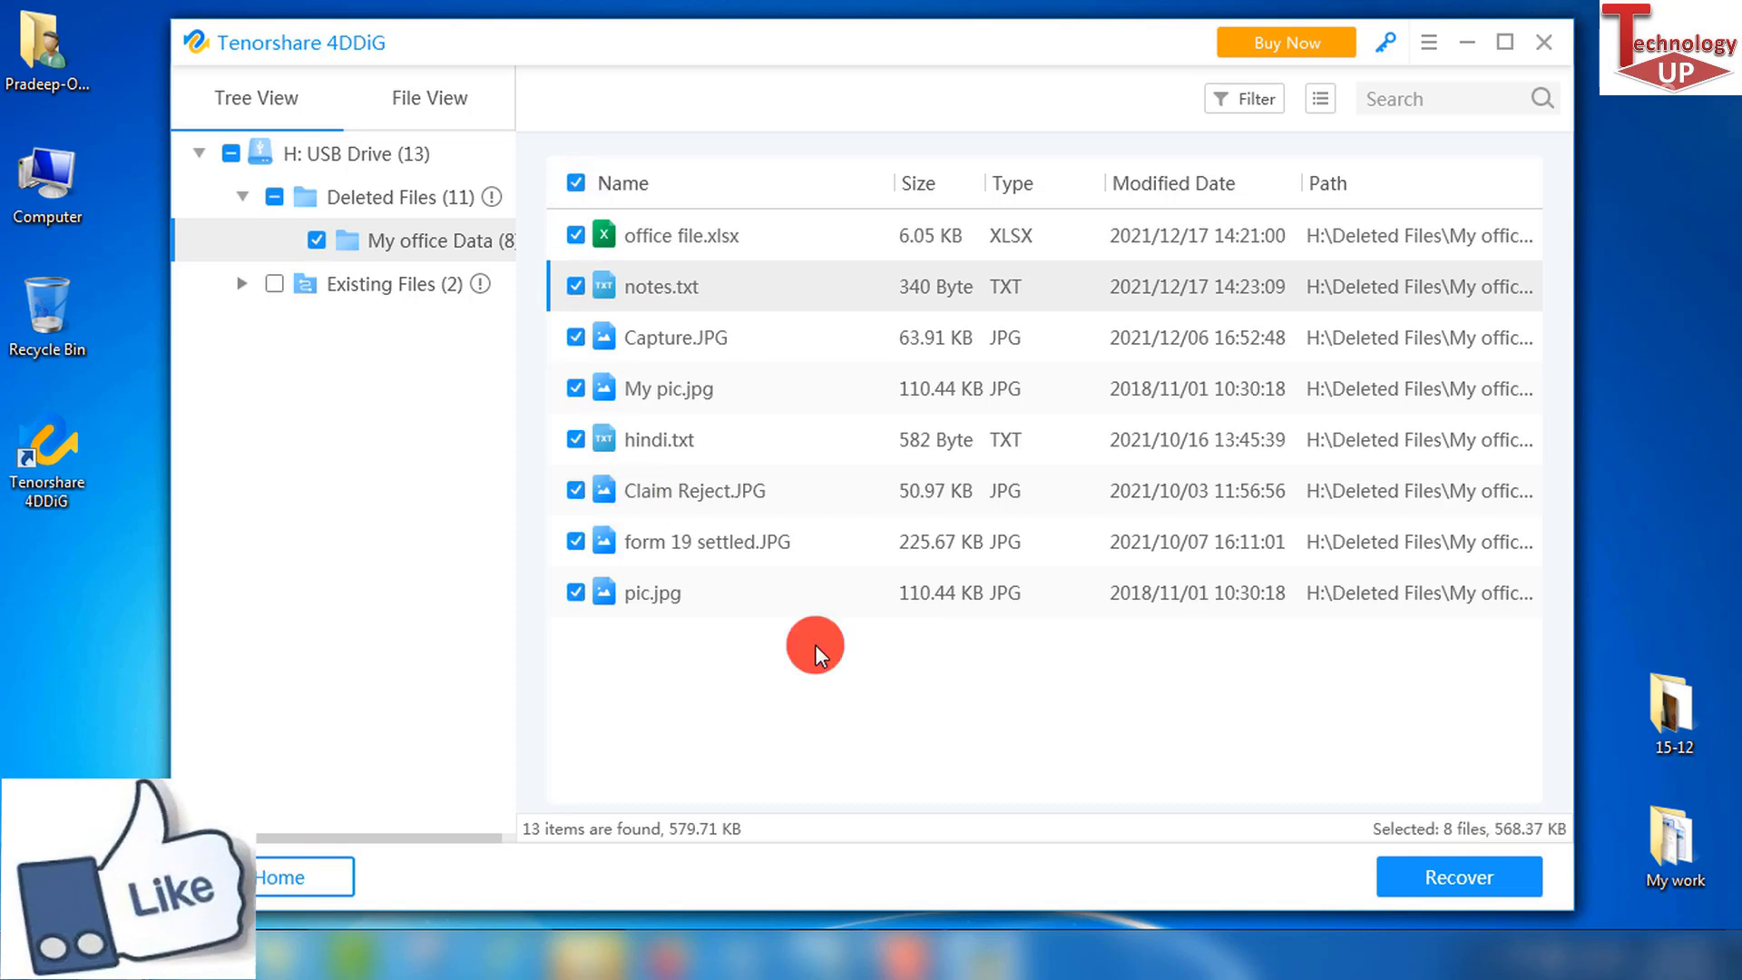
Step: Start recovering the marked files and register the program with the purchased e-mail address and registration code
left_click(1427, 880)
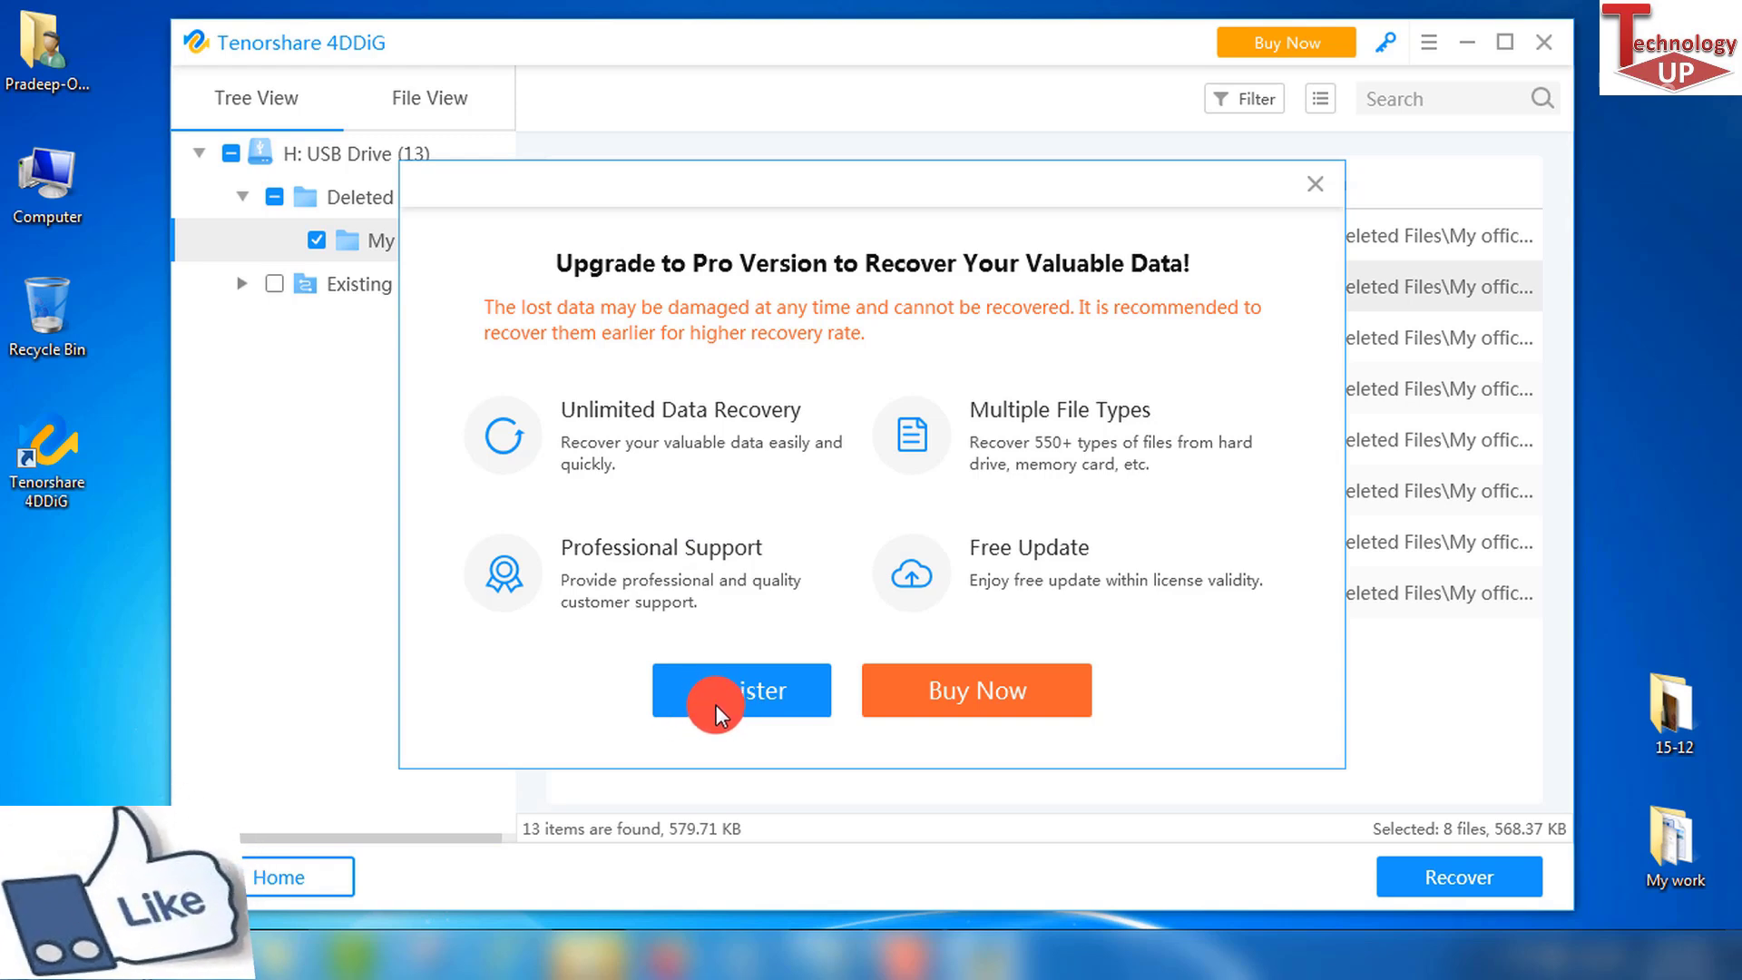
left_click(756, 706)
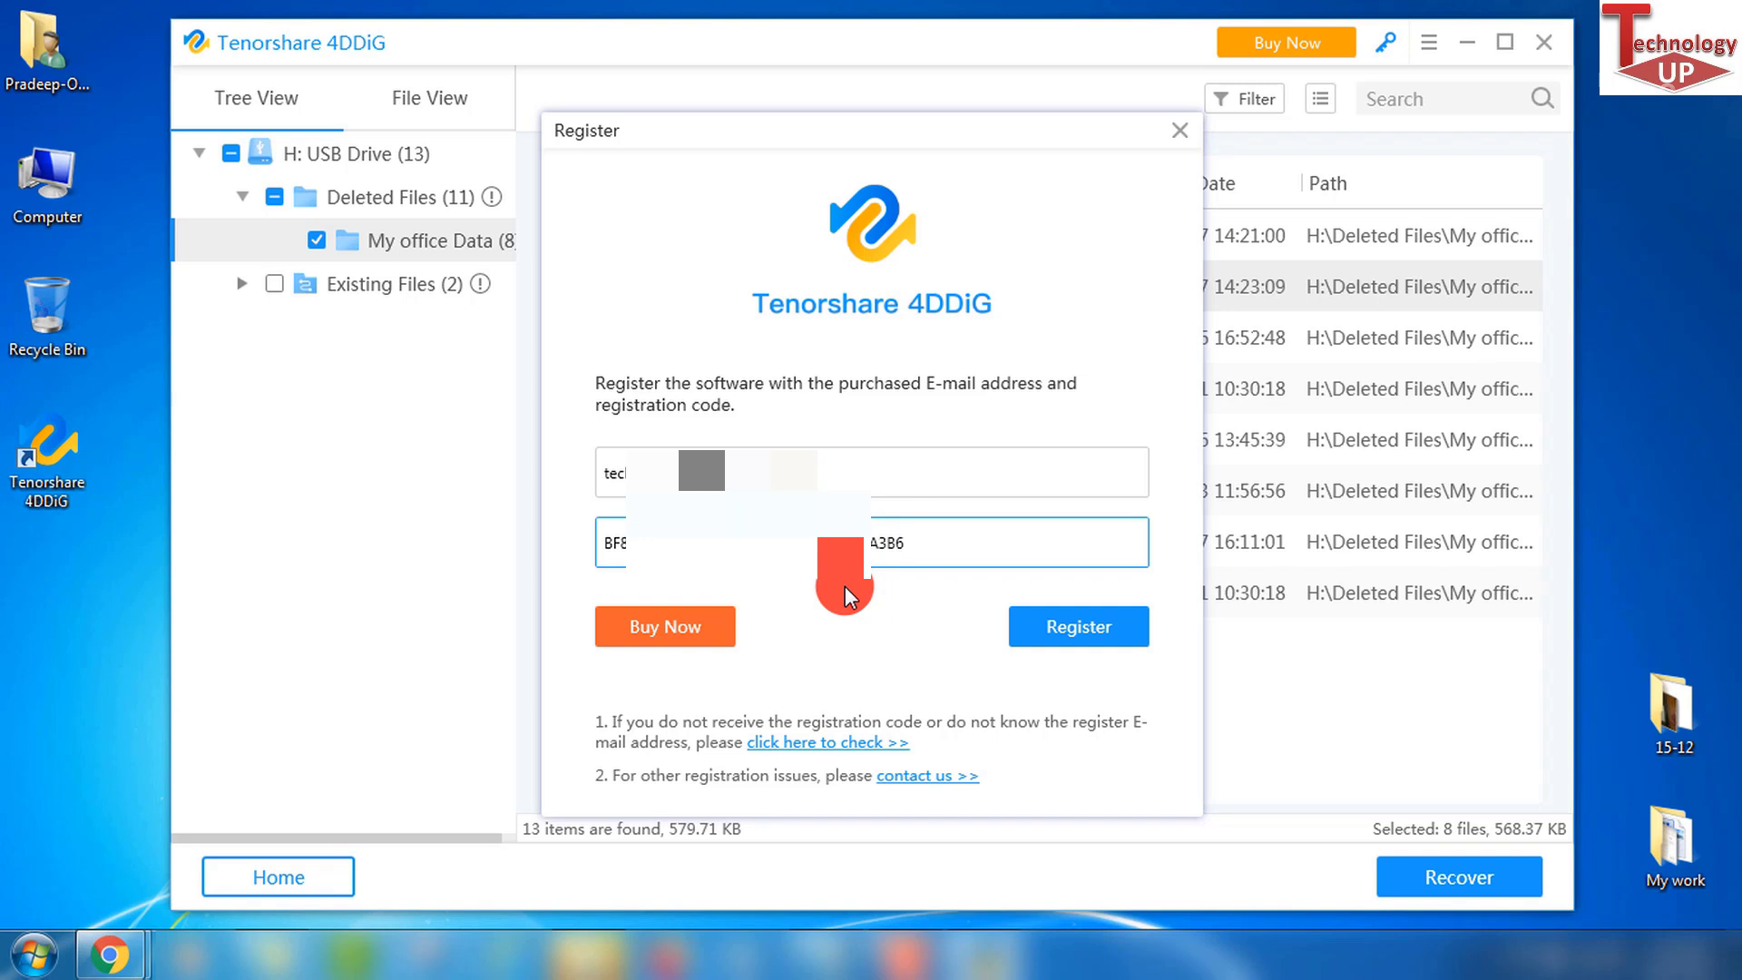
left_click(1086, 642)
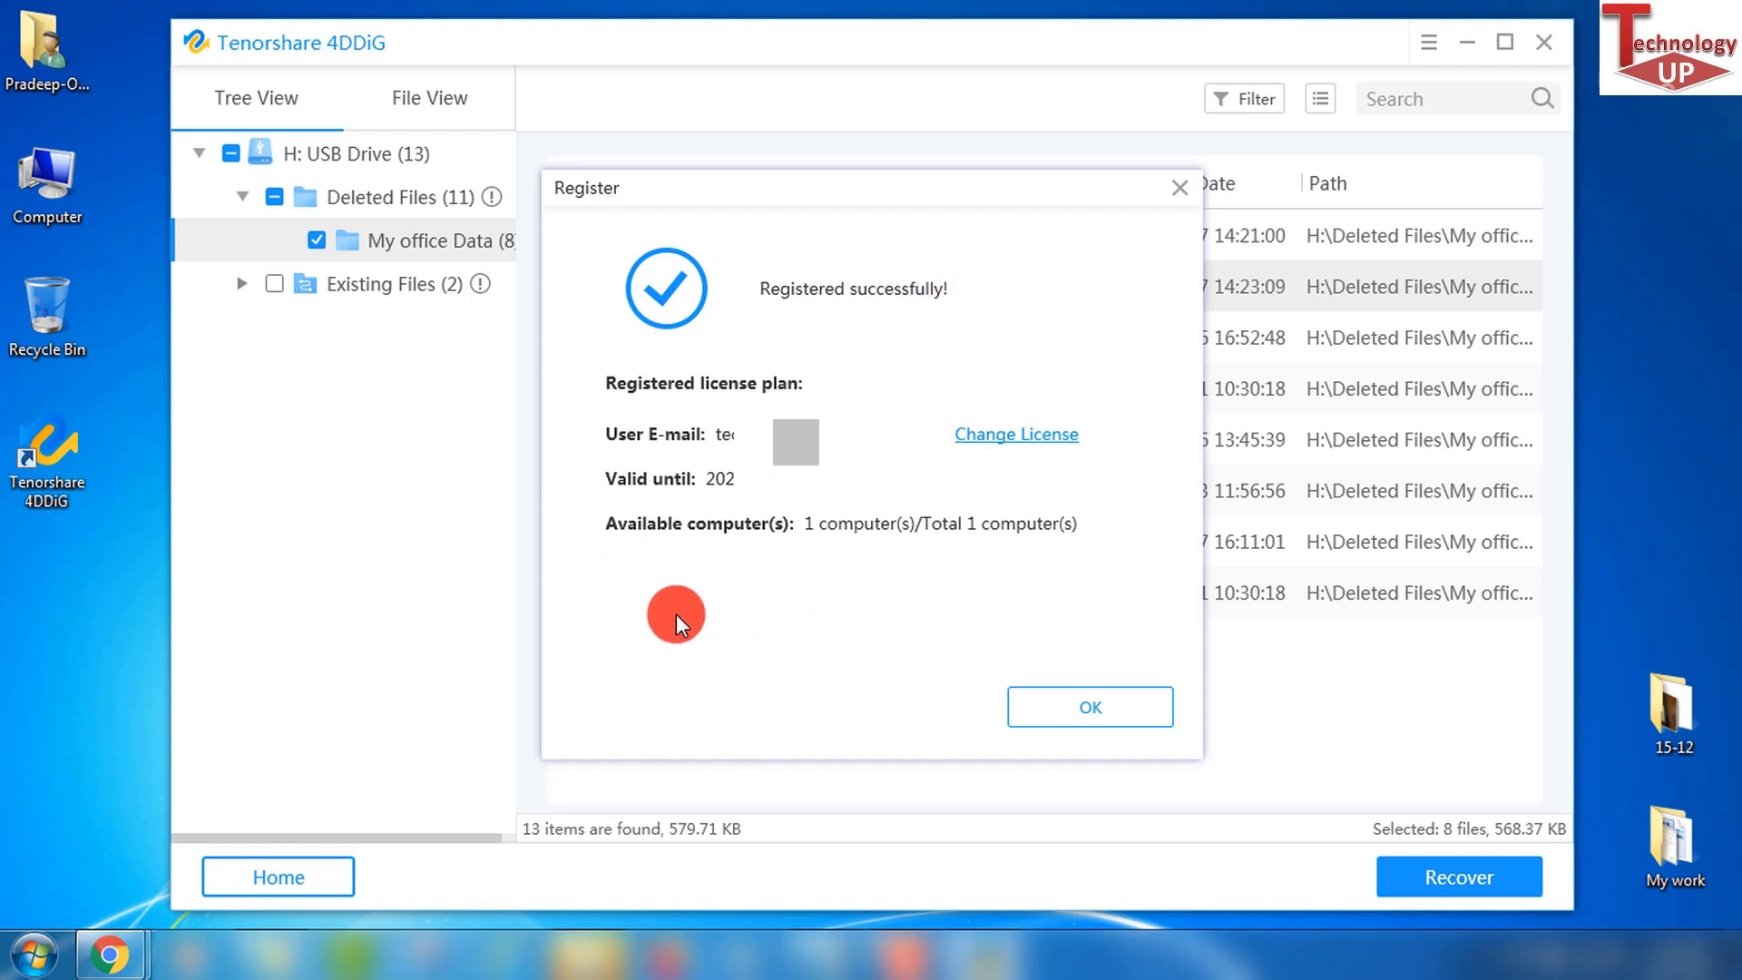
left_click(1094, 717)
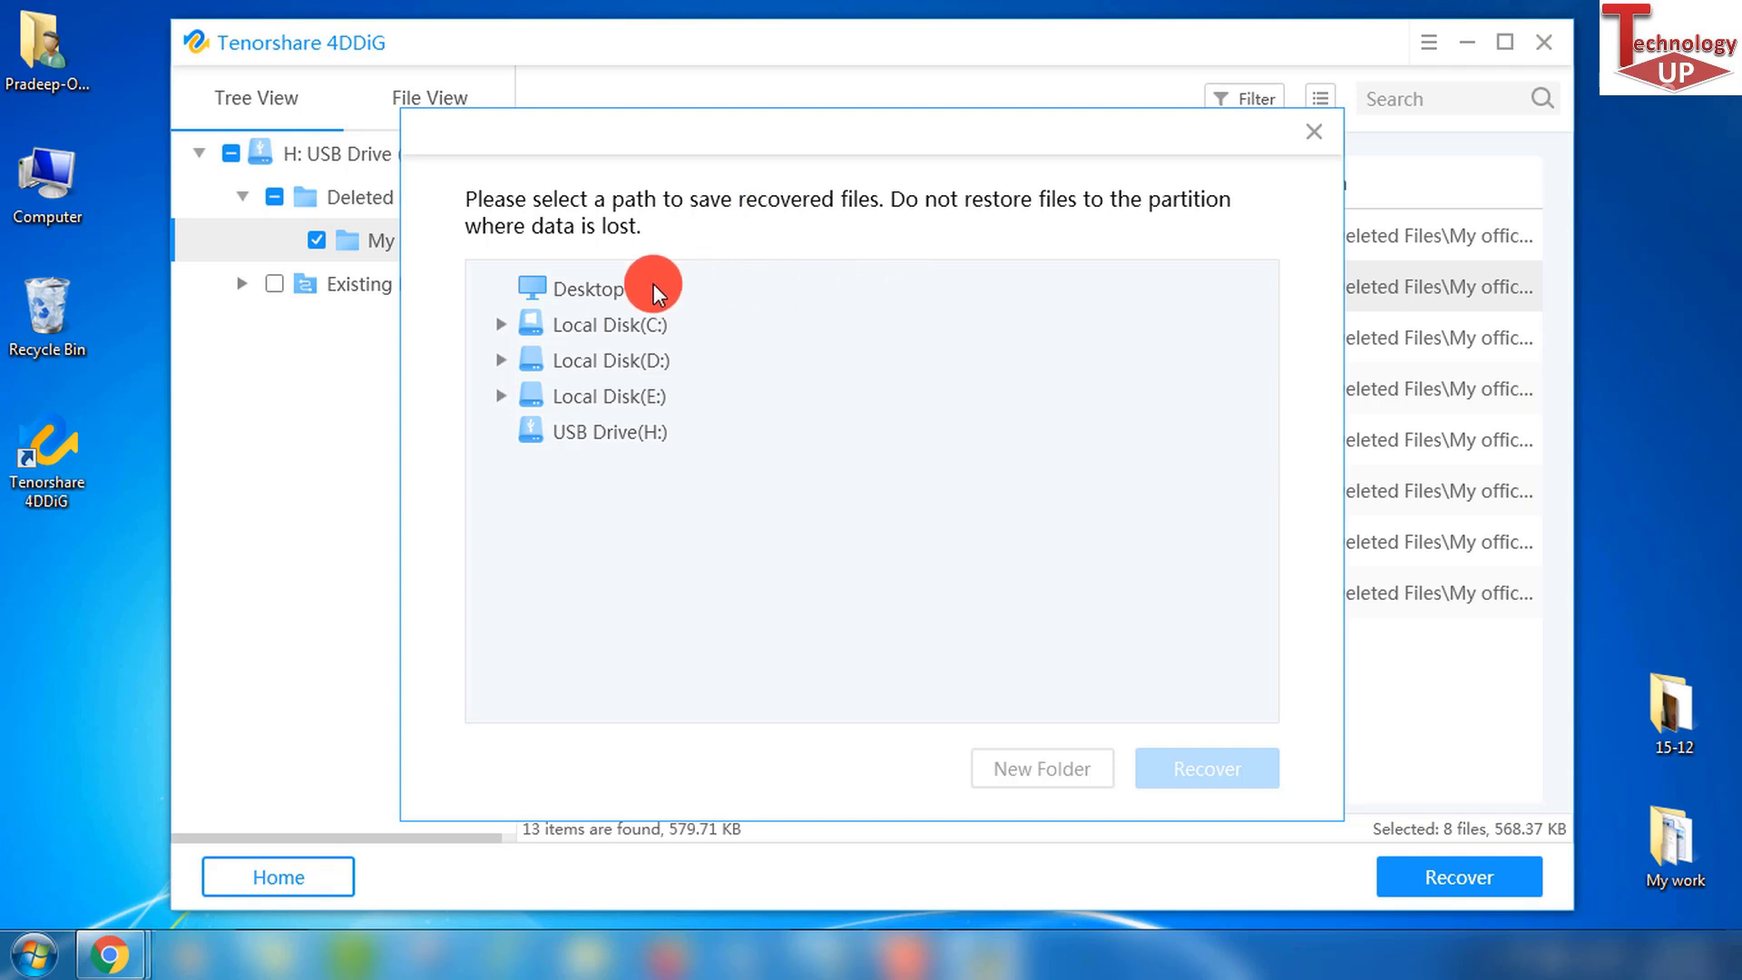
Step: Choose Desktop as the save location and recover the selected files there
left_click(595, 292)
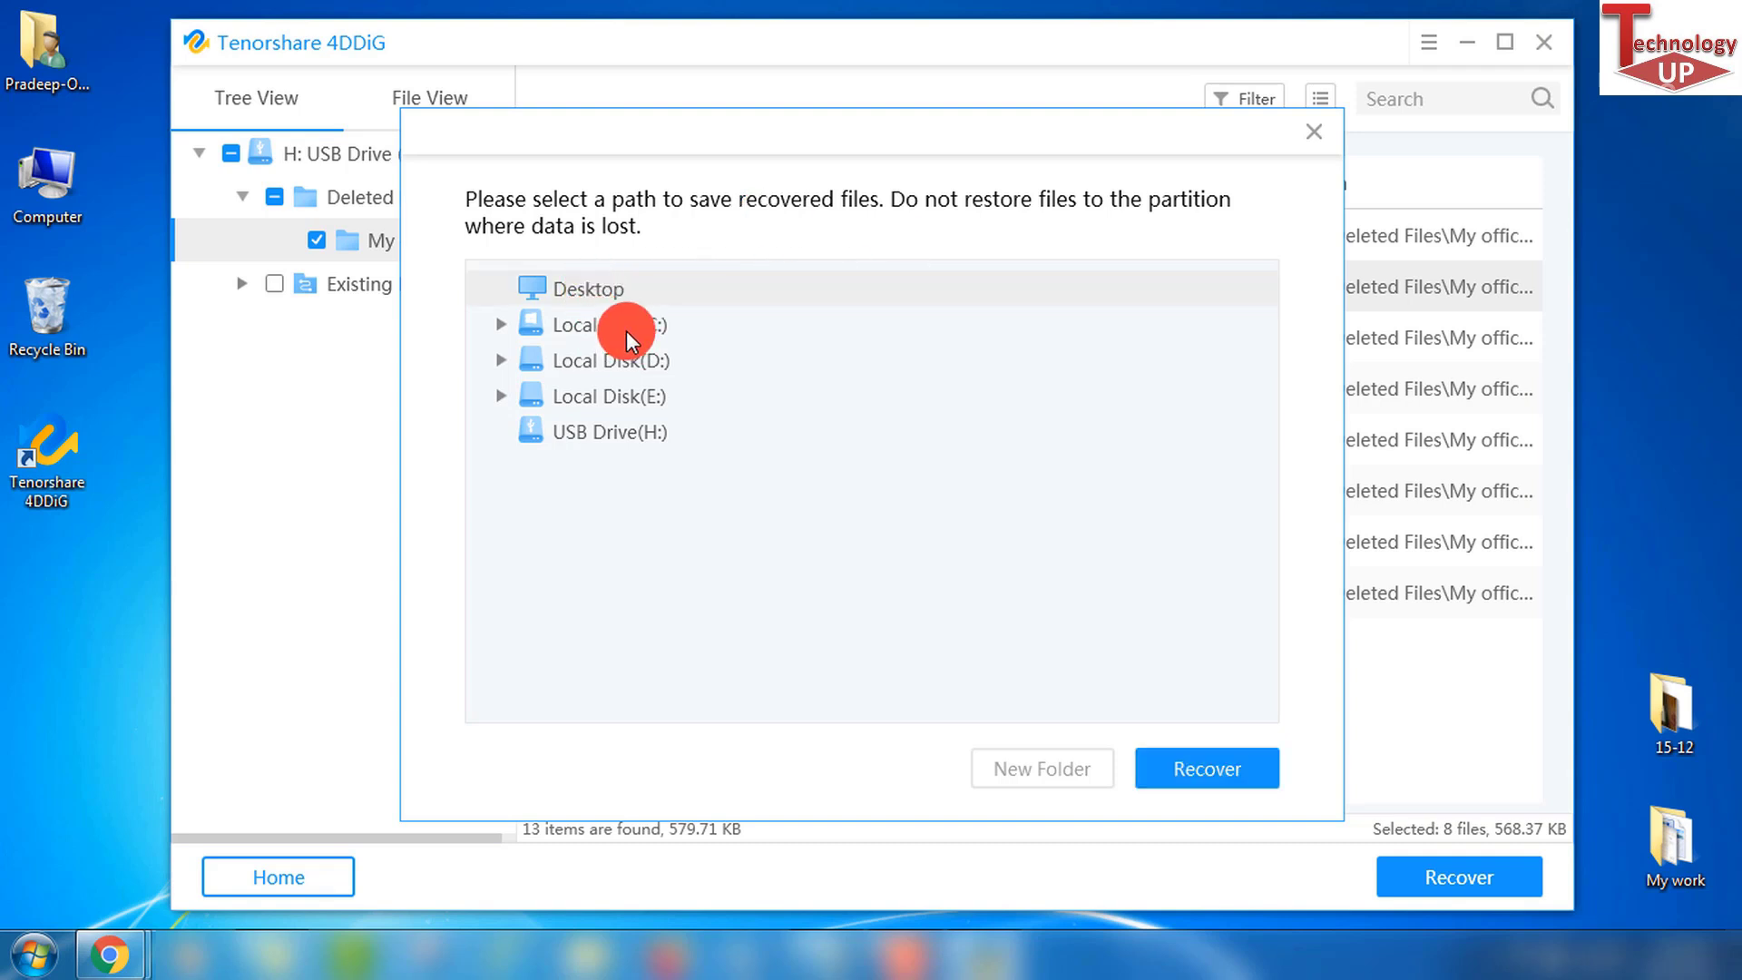
left_click(610, 392)
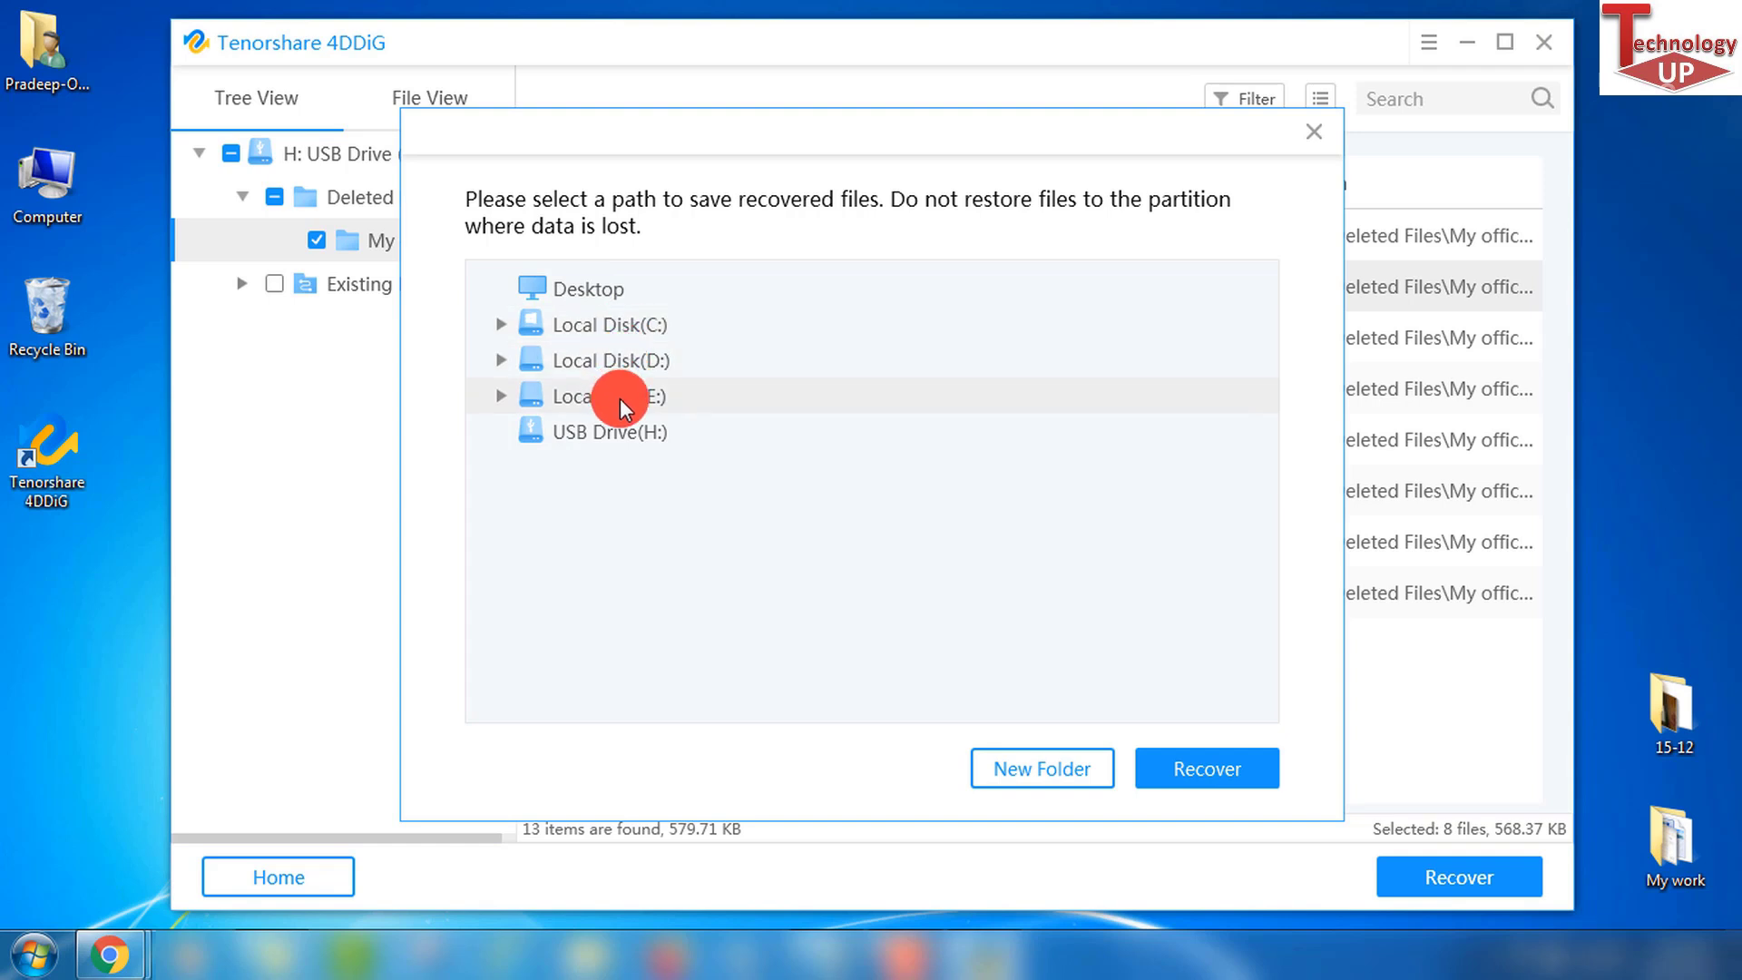
left_click(588, 297)
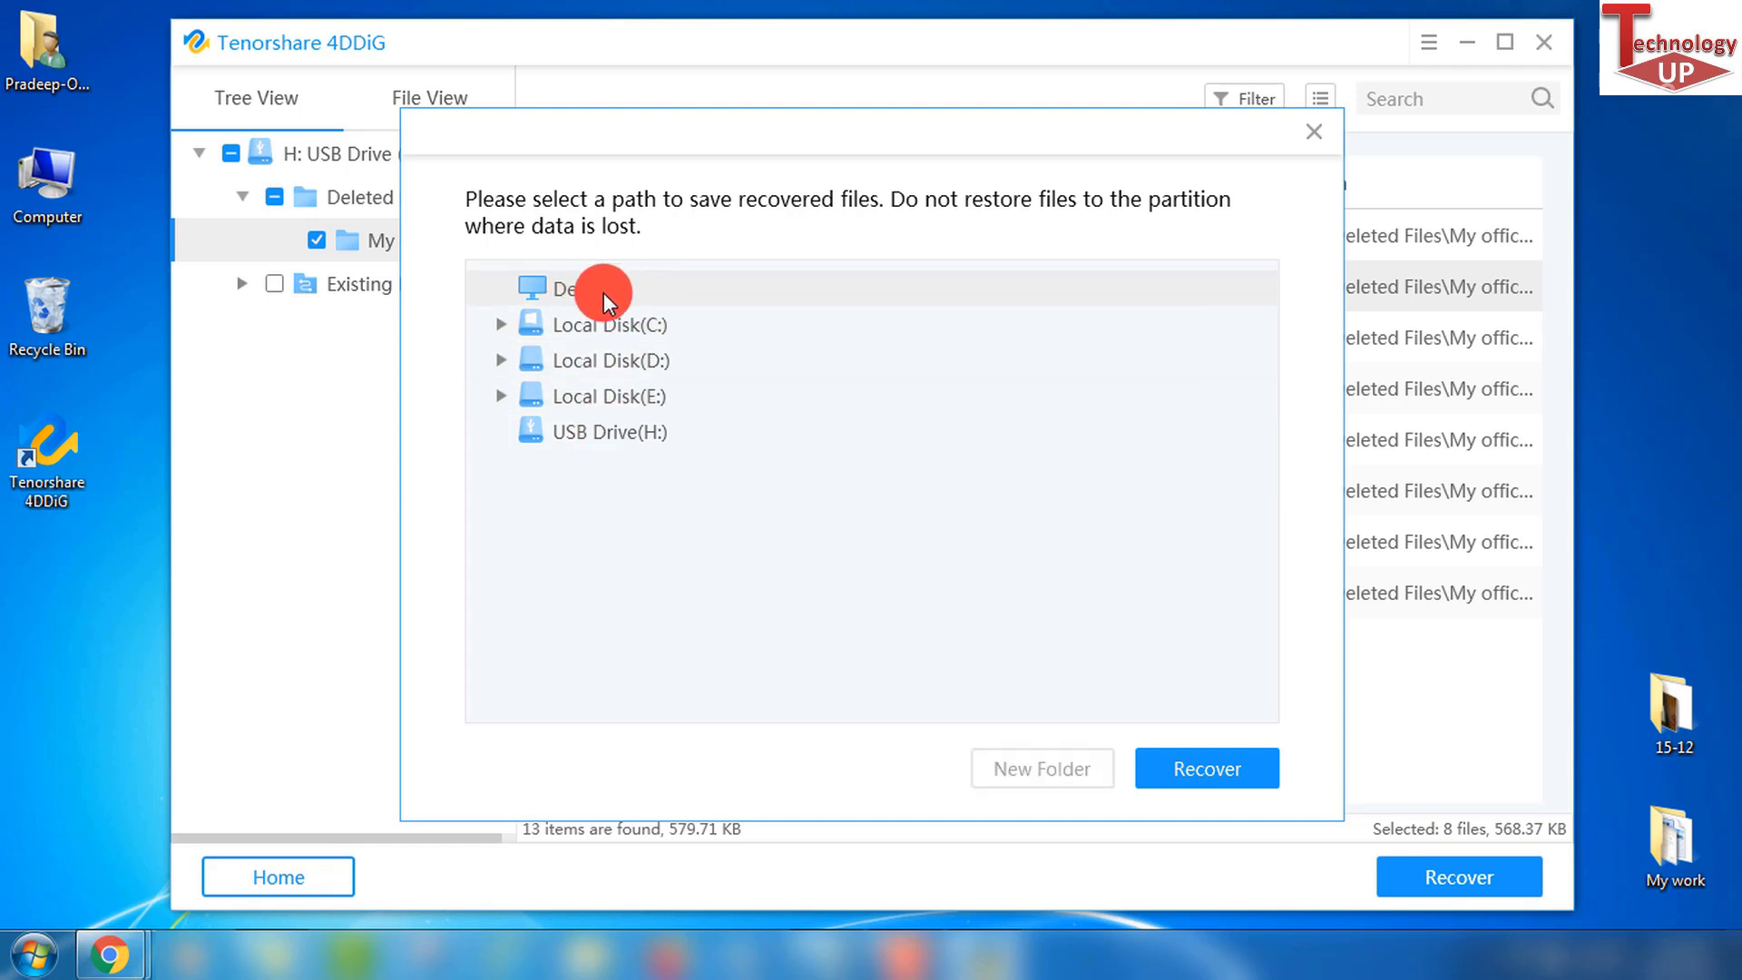
left_click(609, 323)
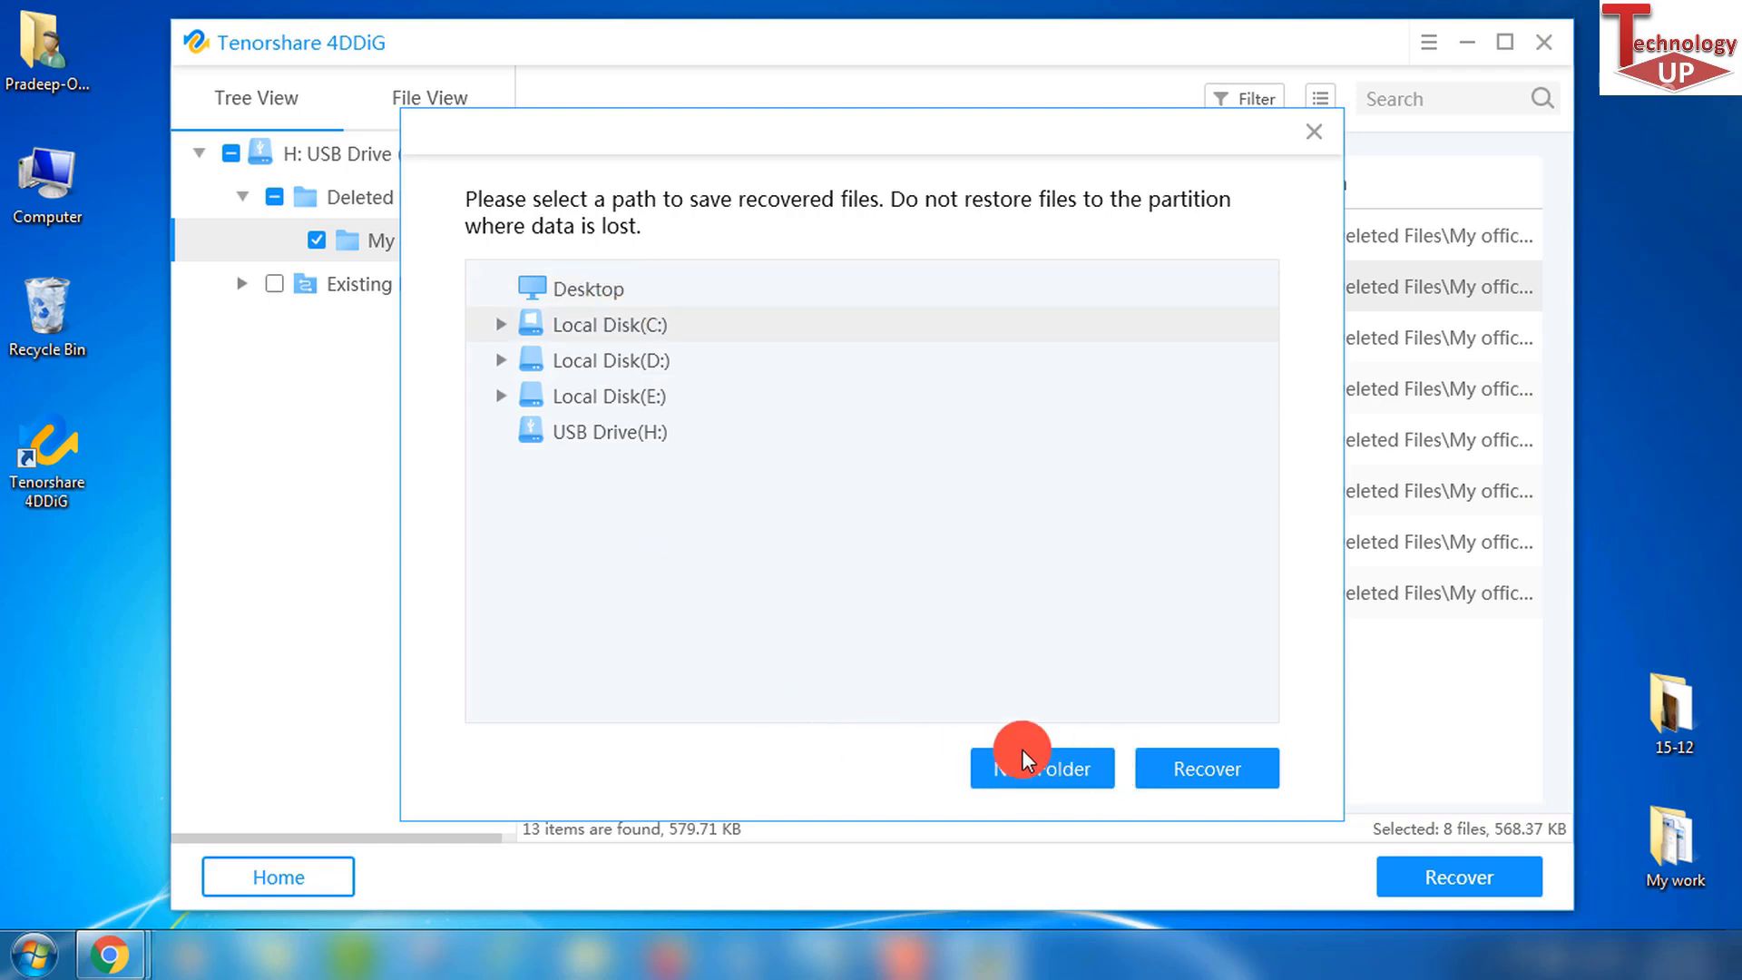
left_click(601, 290)
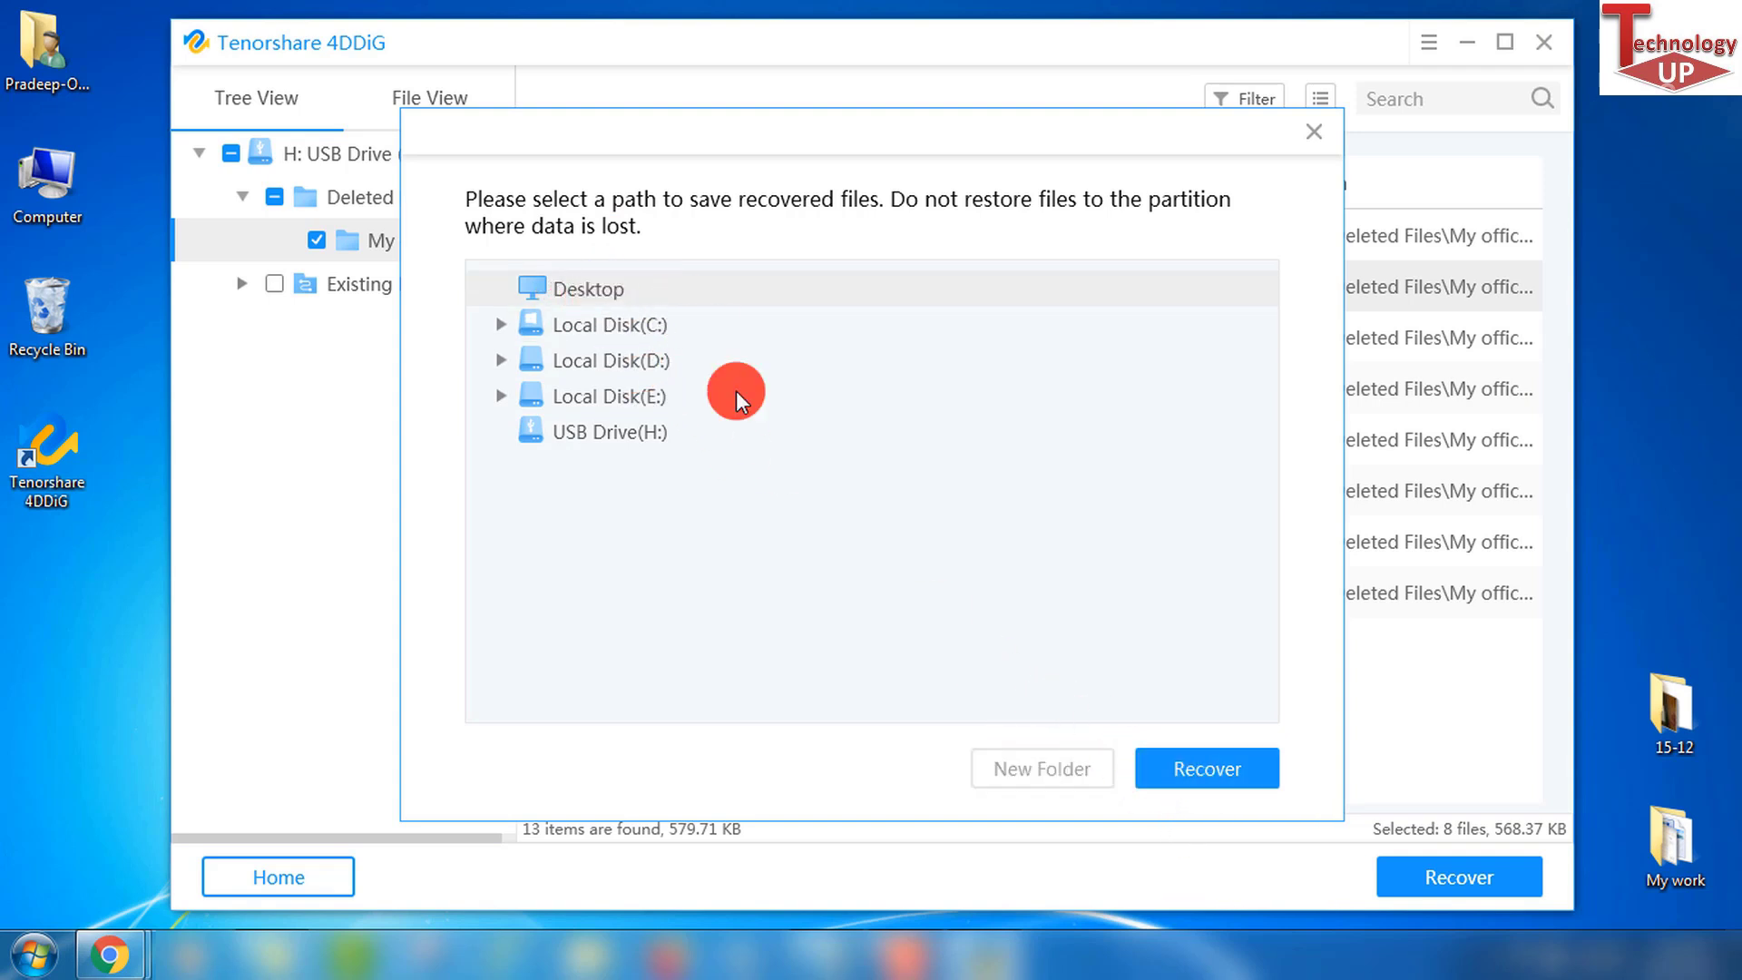
left_click(1203, 777)
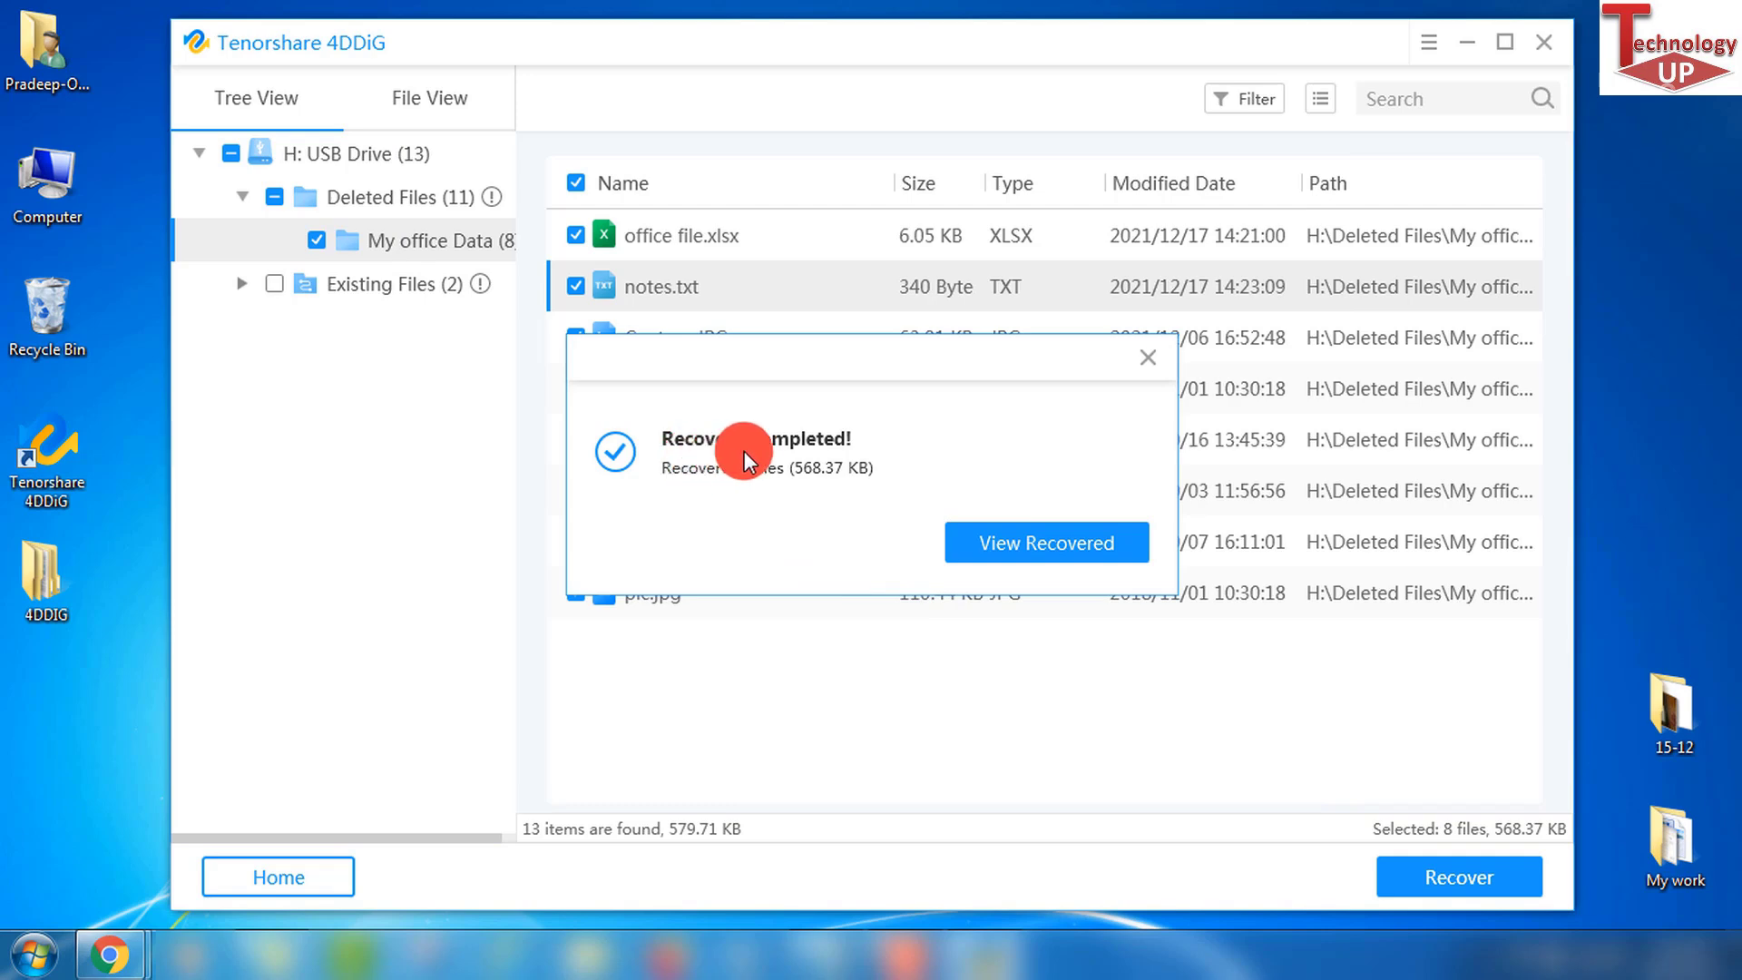
Step: View the recovered output and open its H > Deleted Files > My office Data folder to check the files
left_click(1023, 554)
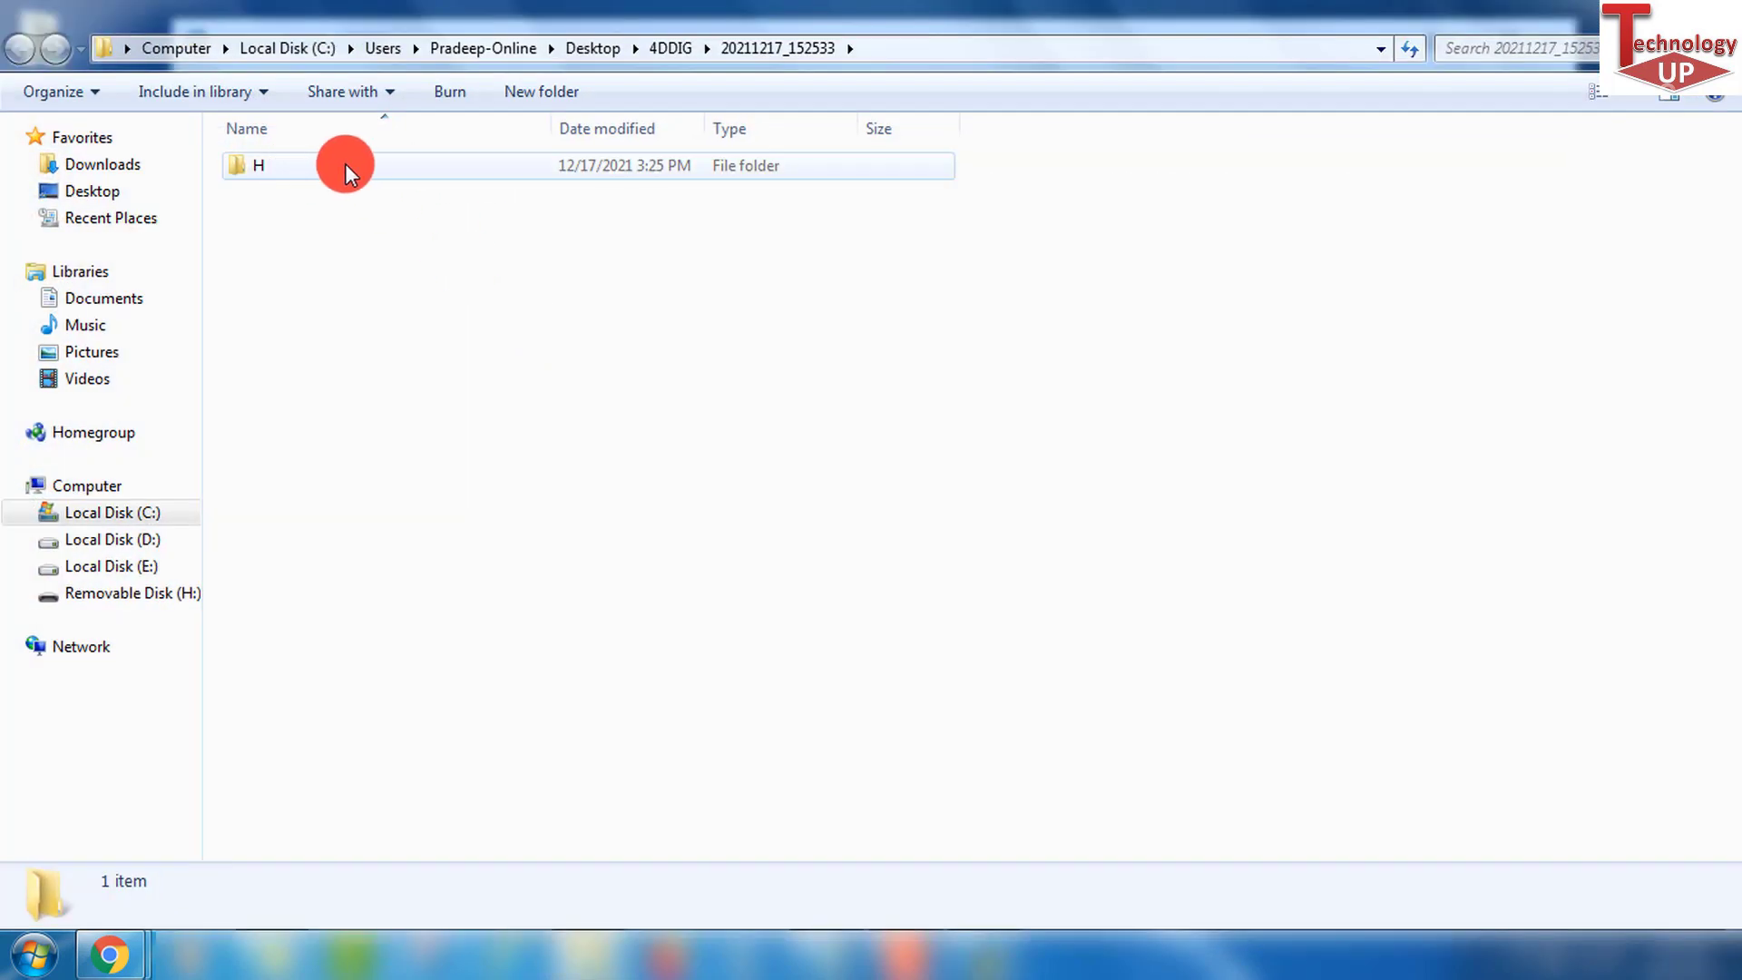
double_click(341, 164)
double_click(341, 164)
double_click(314, 134)
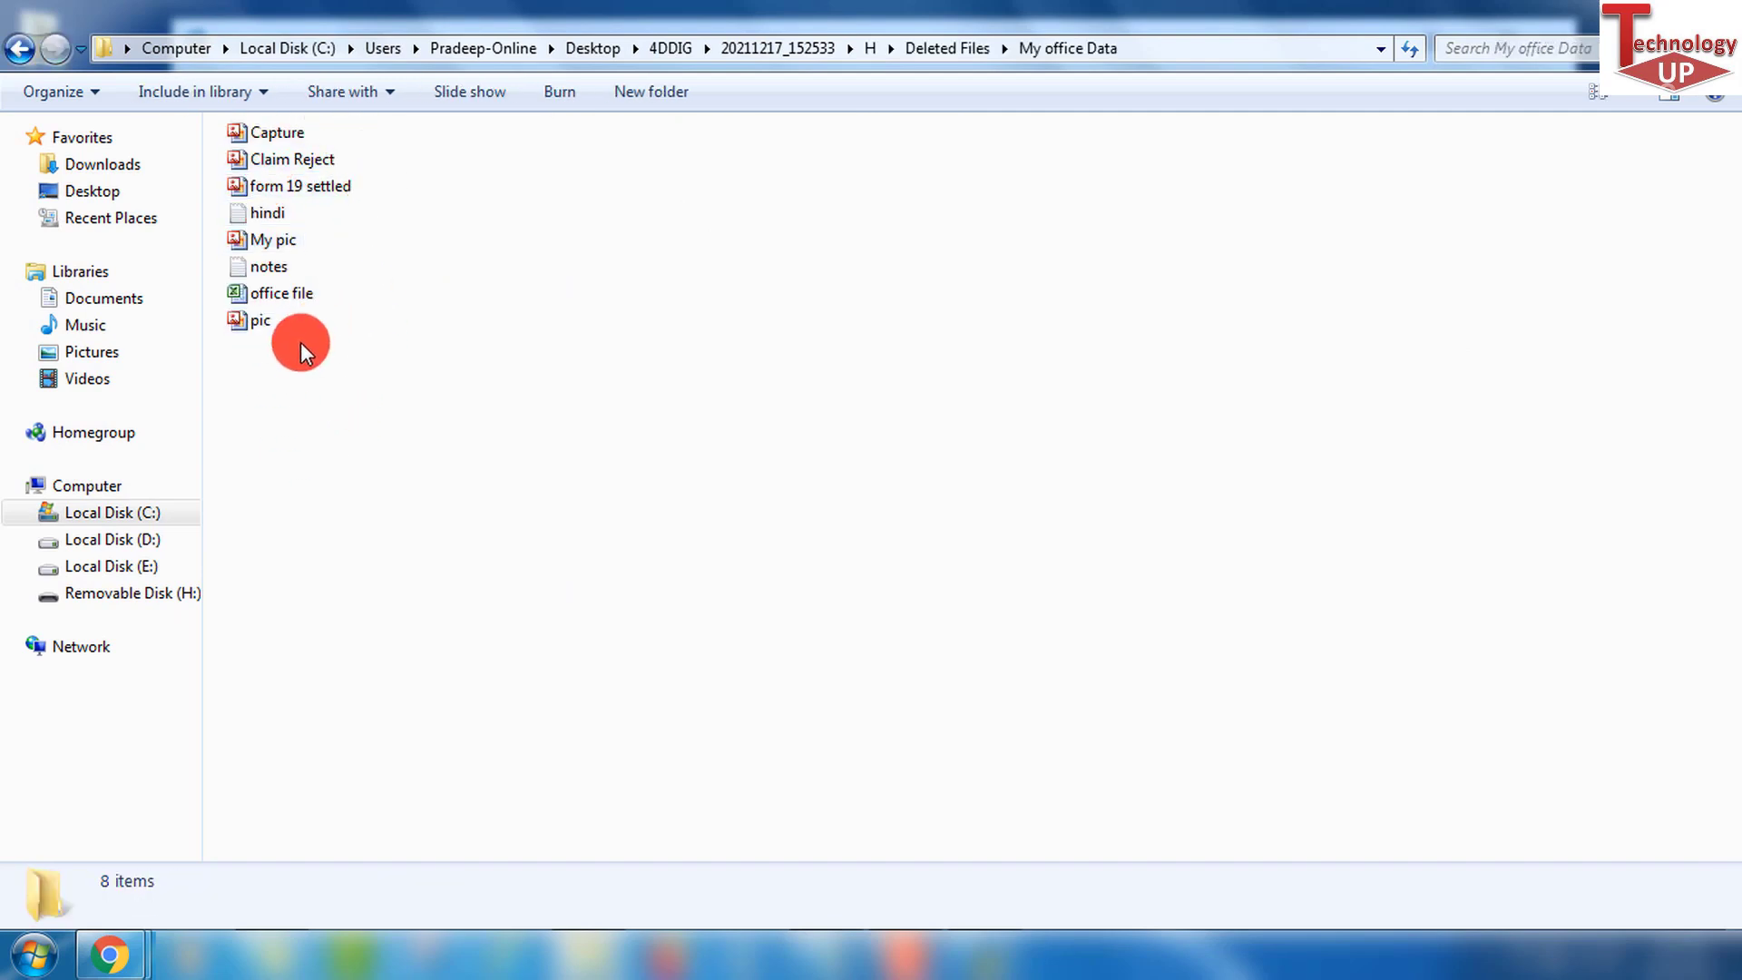
Step: Close the recovered folder window and exit Tenorshare 4DDiG without keeping the scan results
left_click(1719, 10)
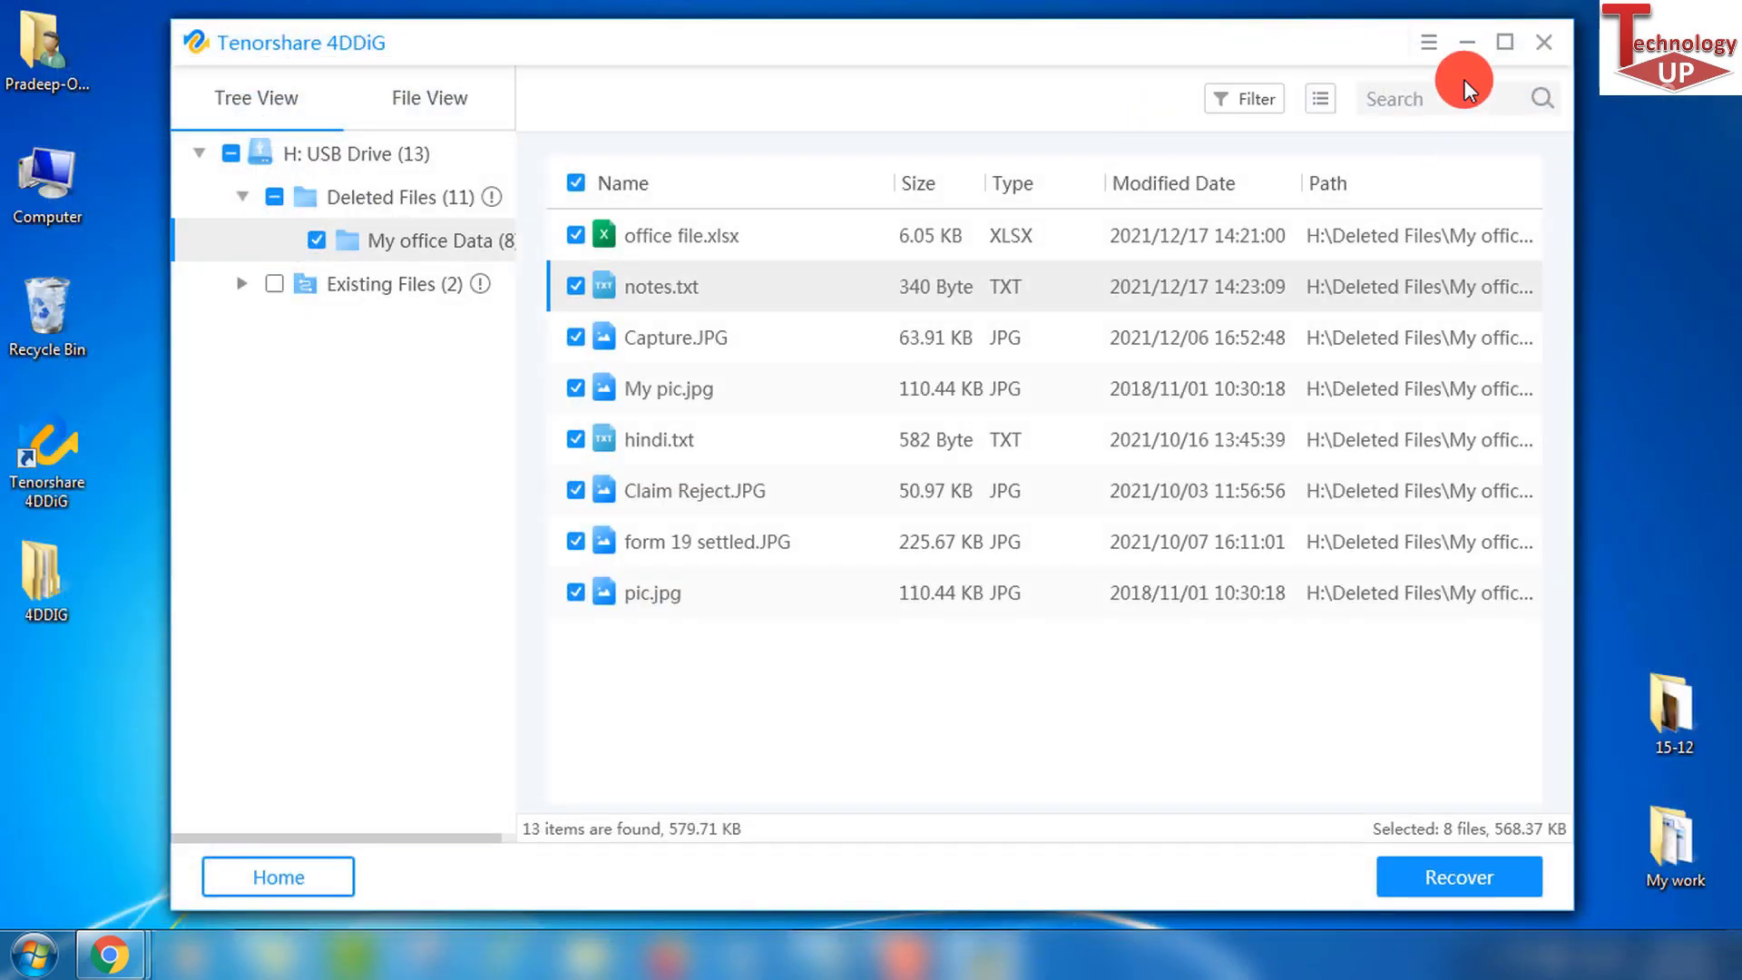
left_click(1544, 42)
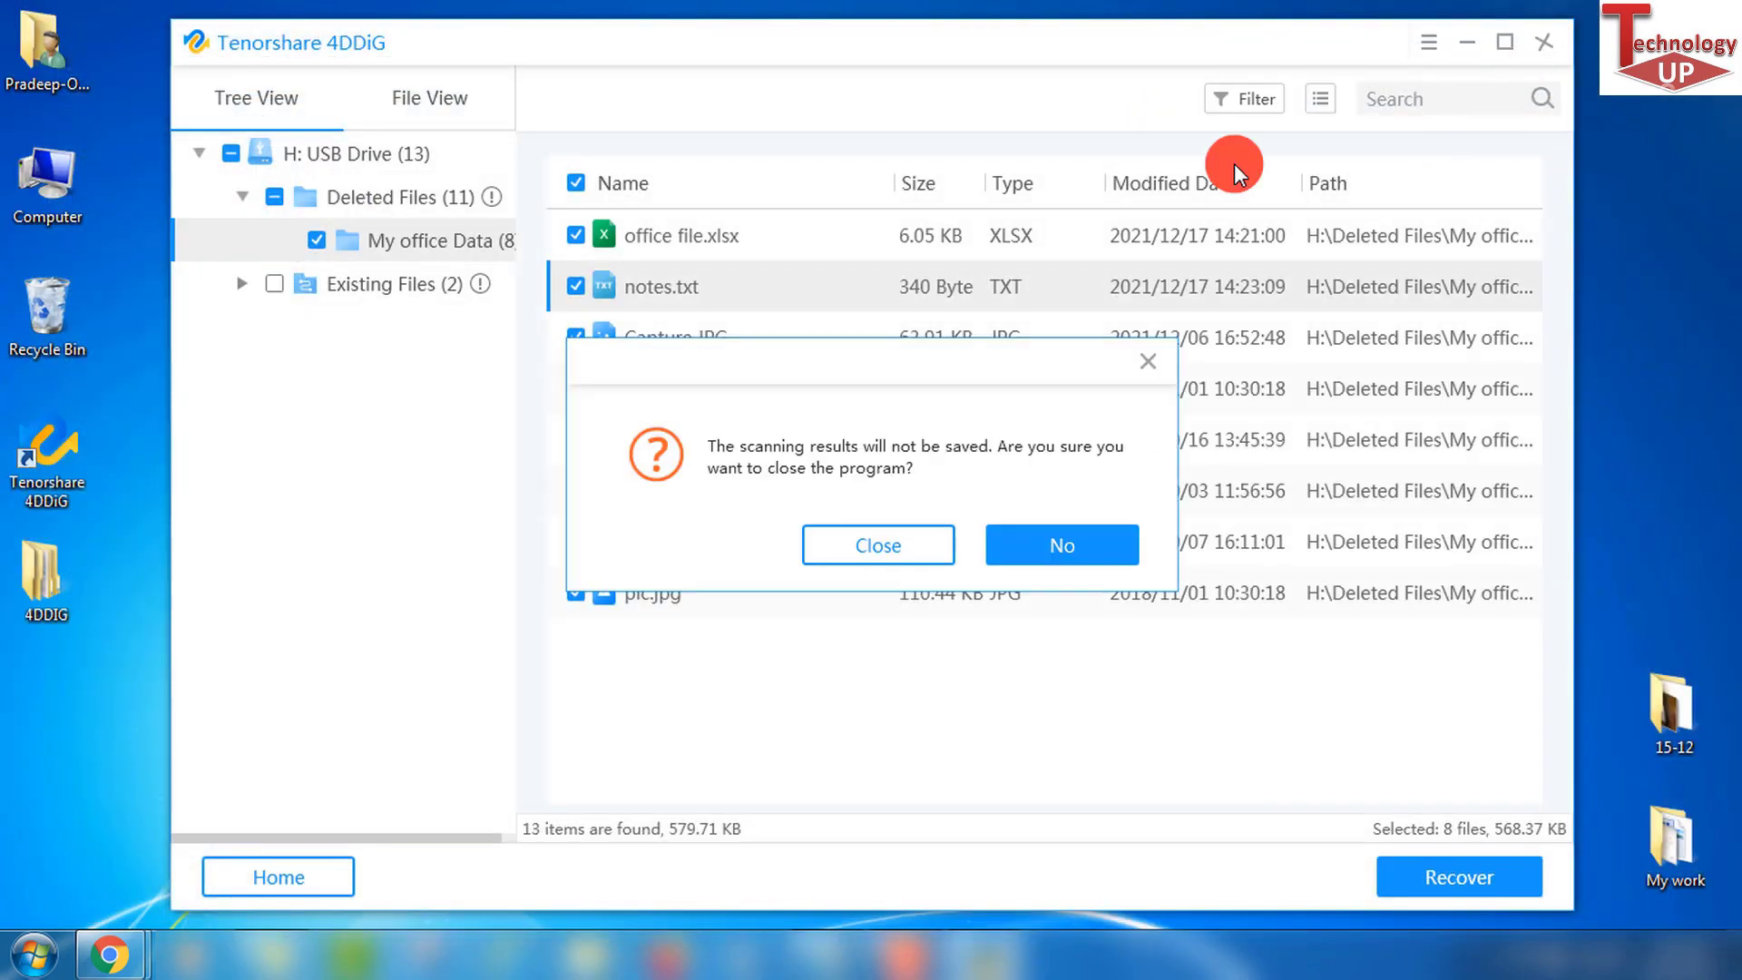
left_click(915, 555)
Step: Open the 4DDIG folder on the desktop and browse through 20211217_152533, H and Deleted Files to My office Data
left_click(76, 599)
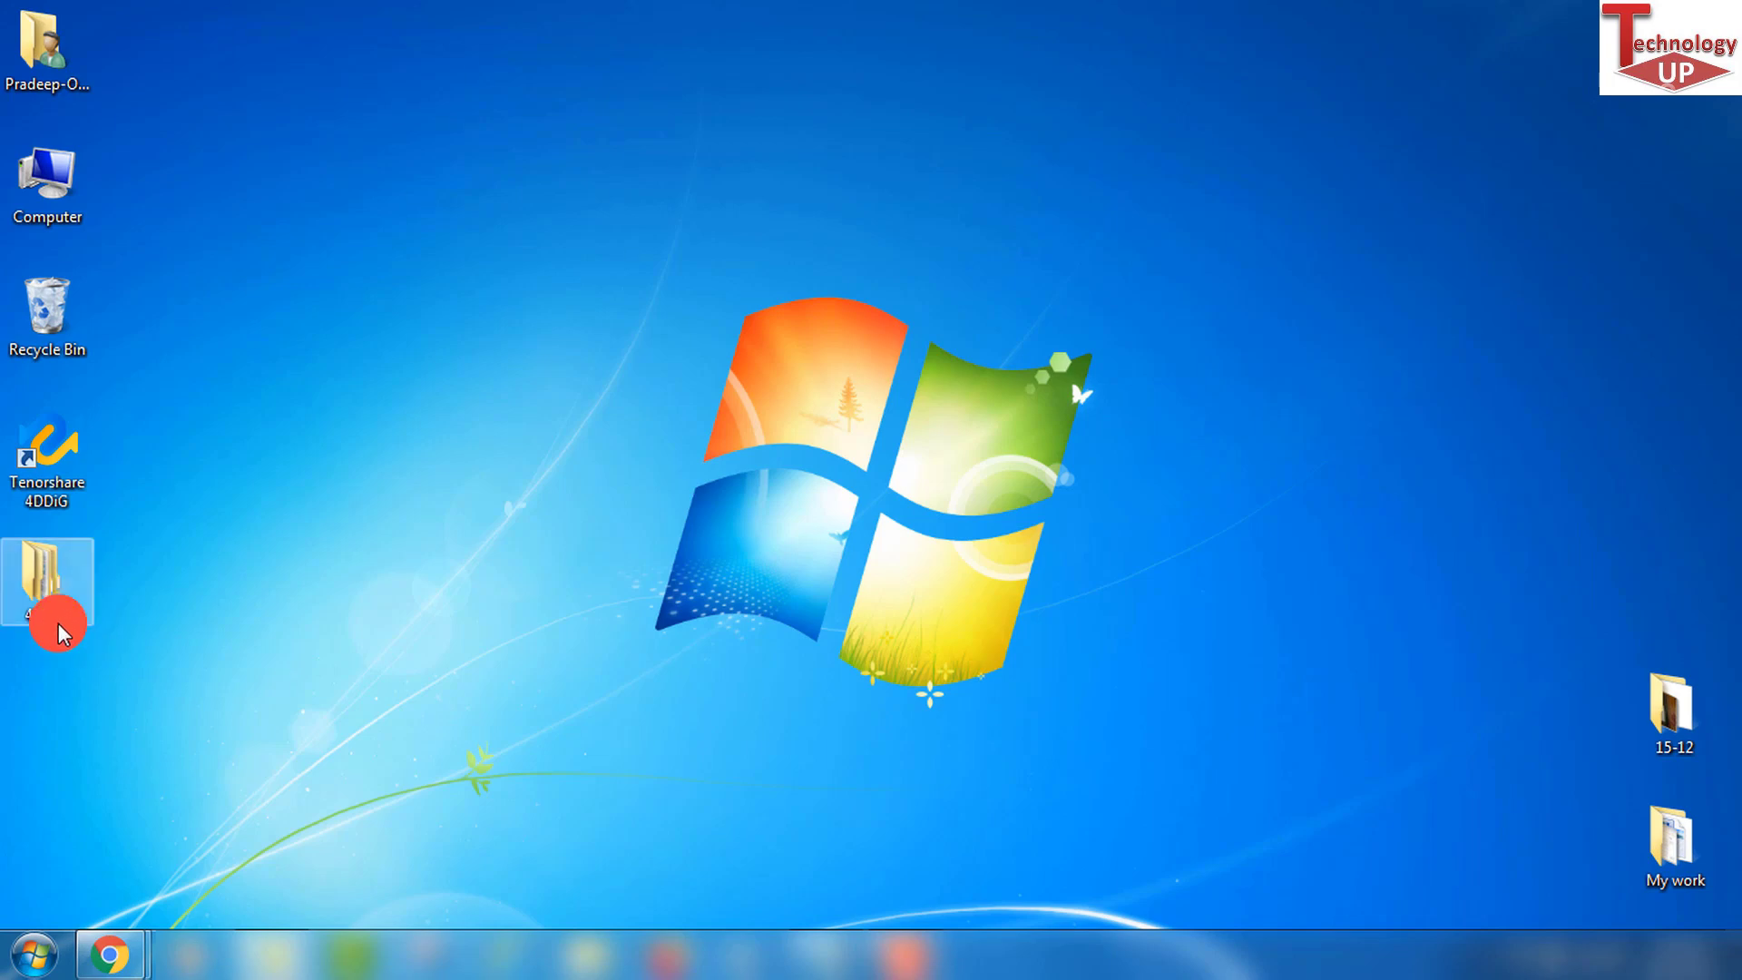
left_click(36, 597)
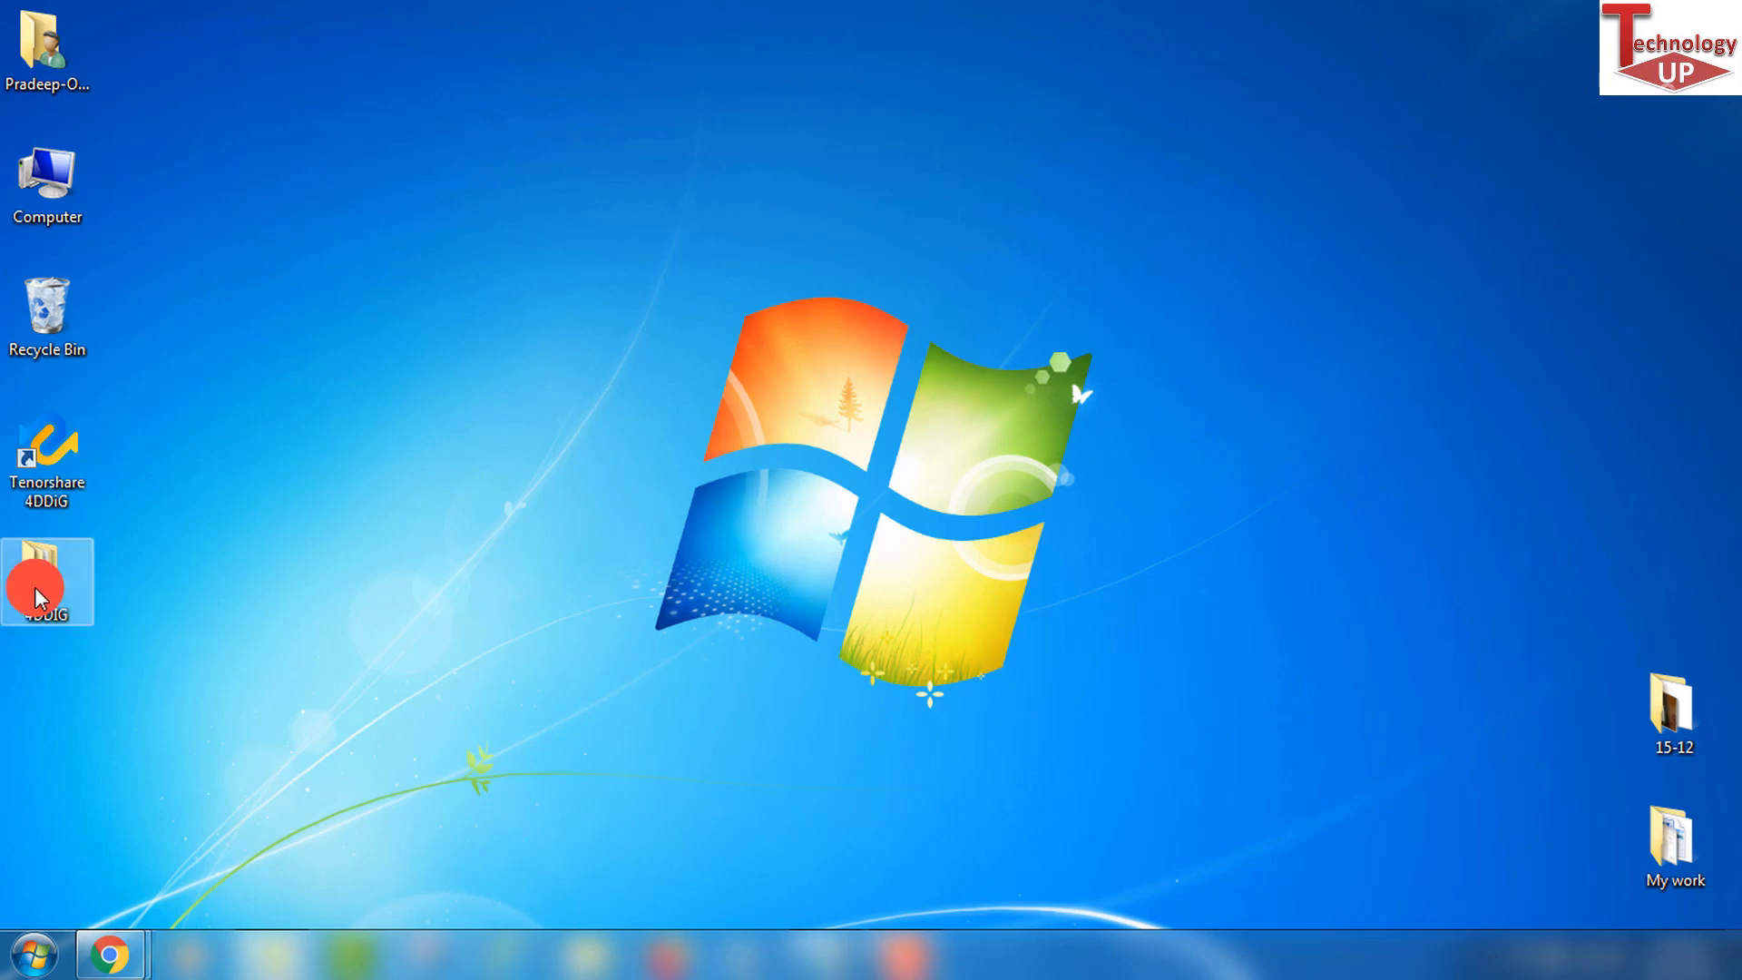
double_click(34, 588)
double_click(281, 209)
double_click(269, 172)
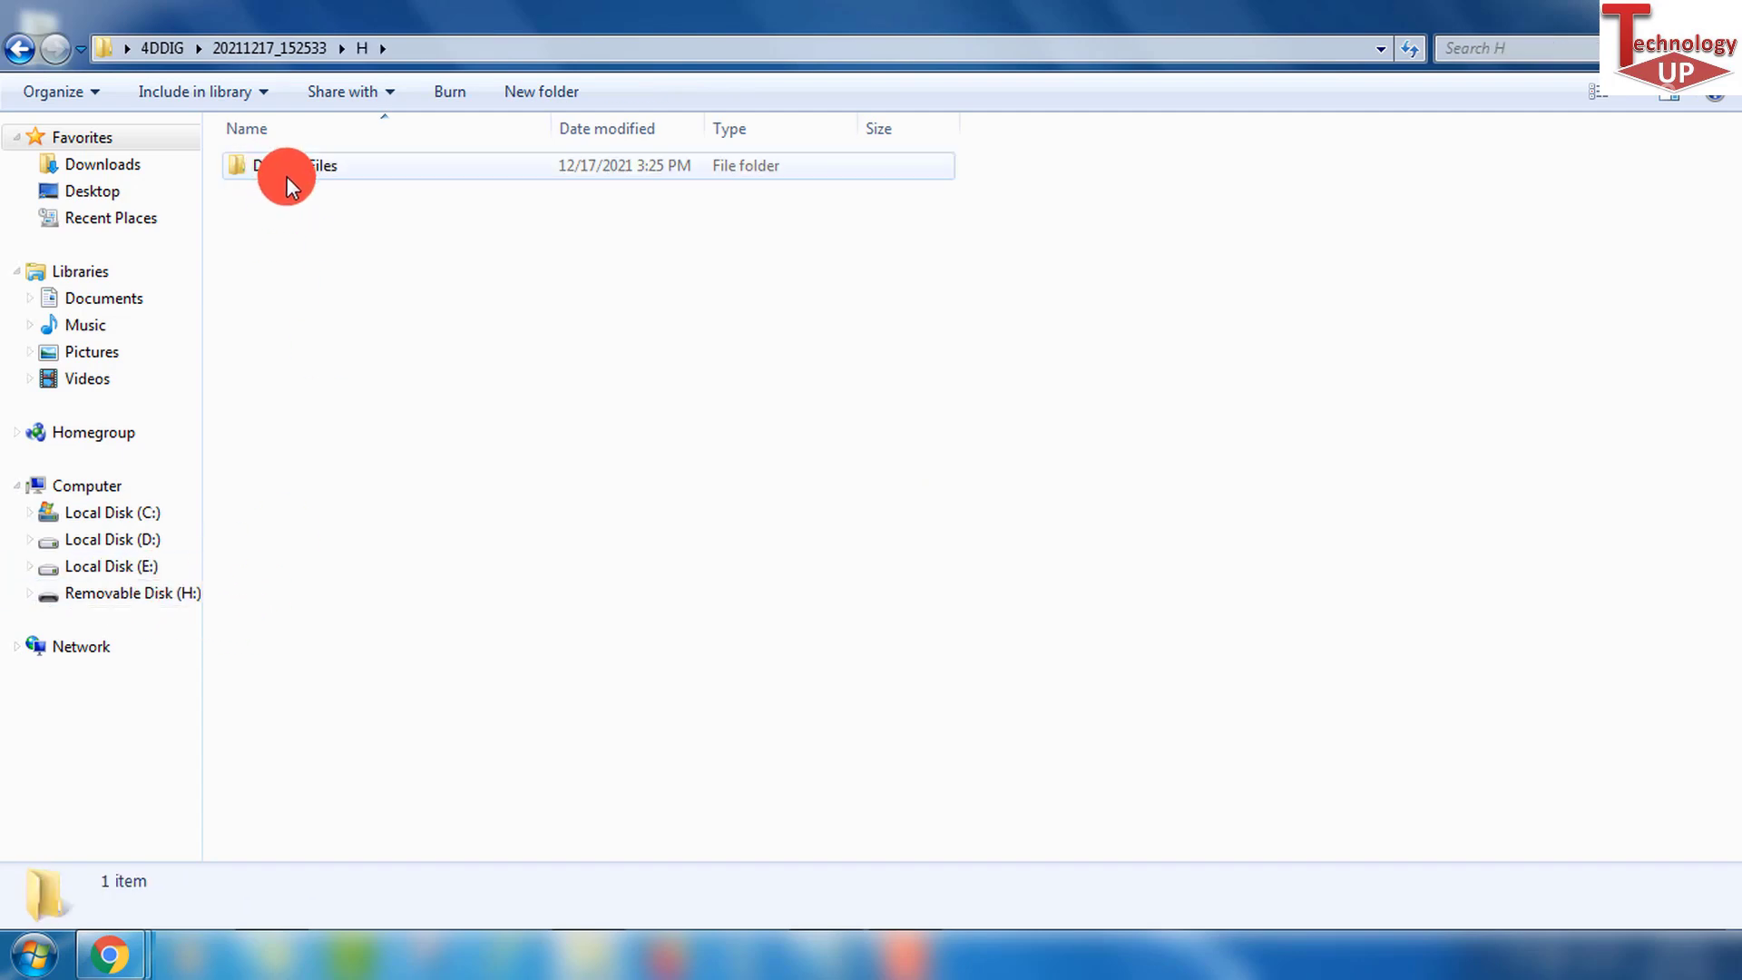
double_click(291, 170)
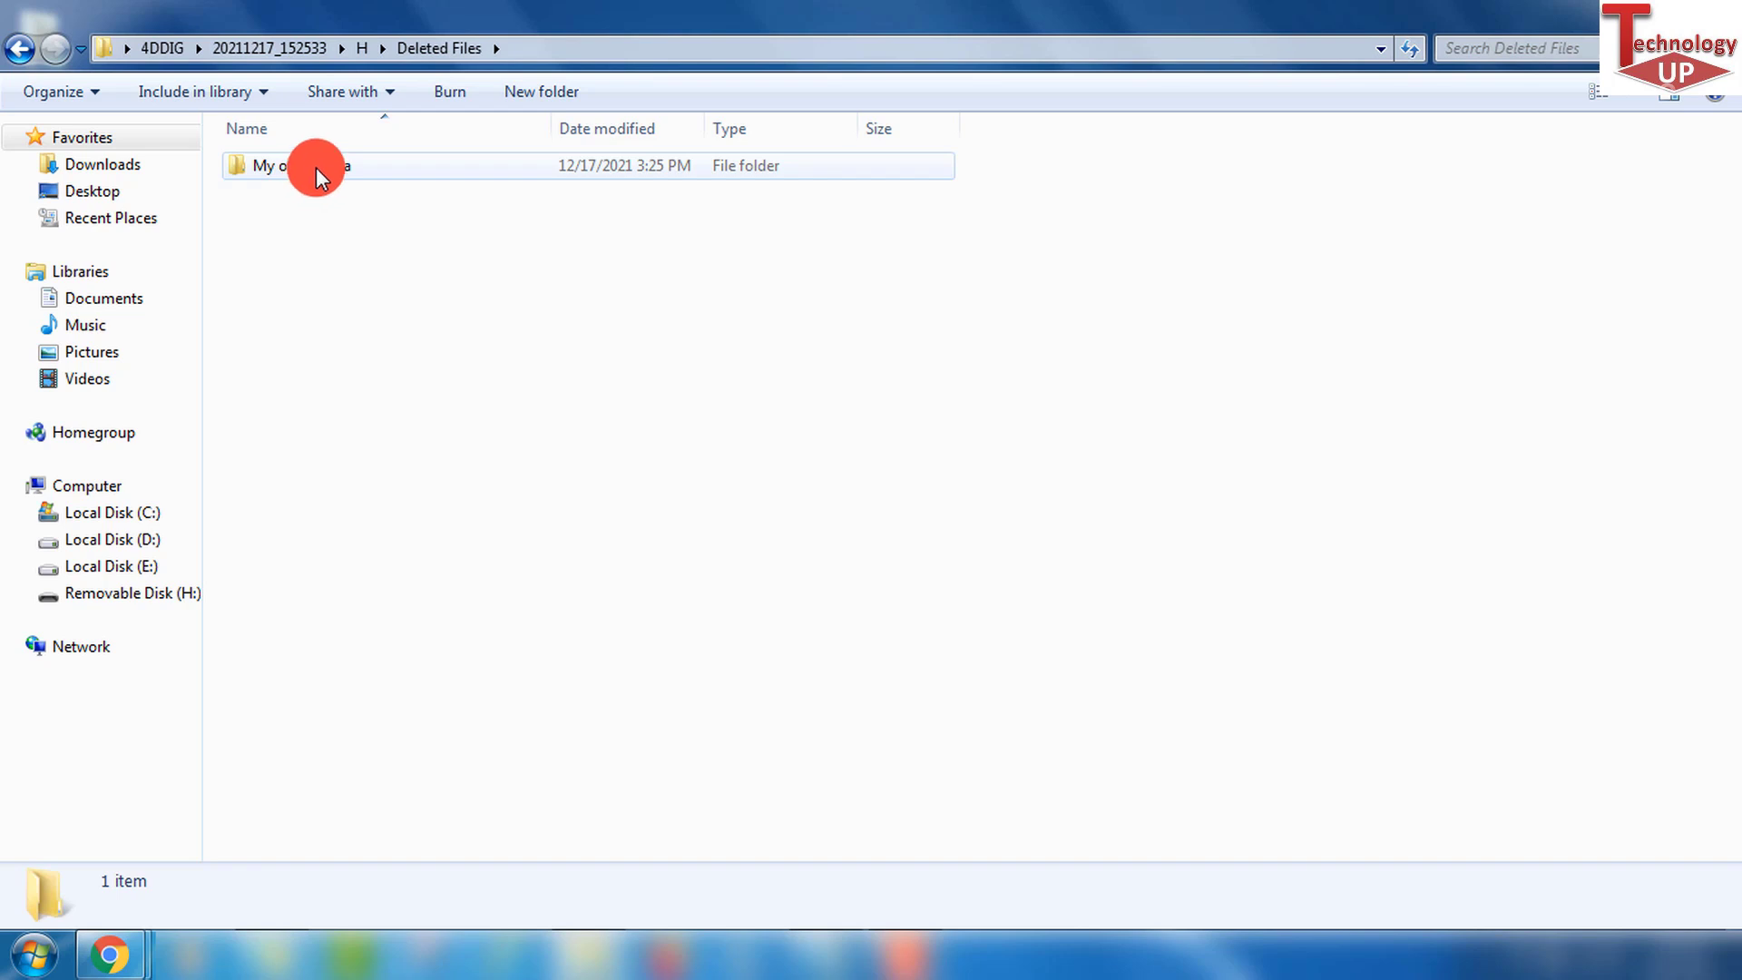
left_click(314, 166)
double_click(314, 164)
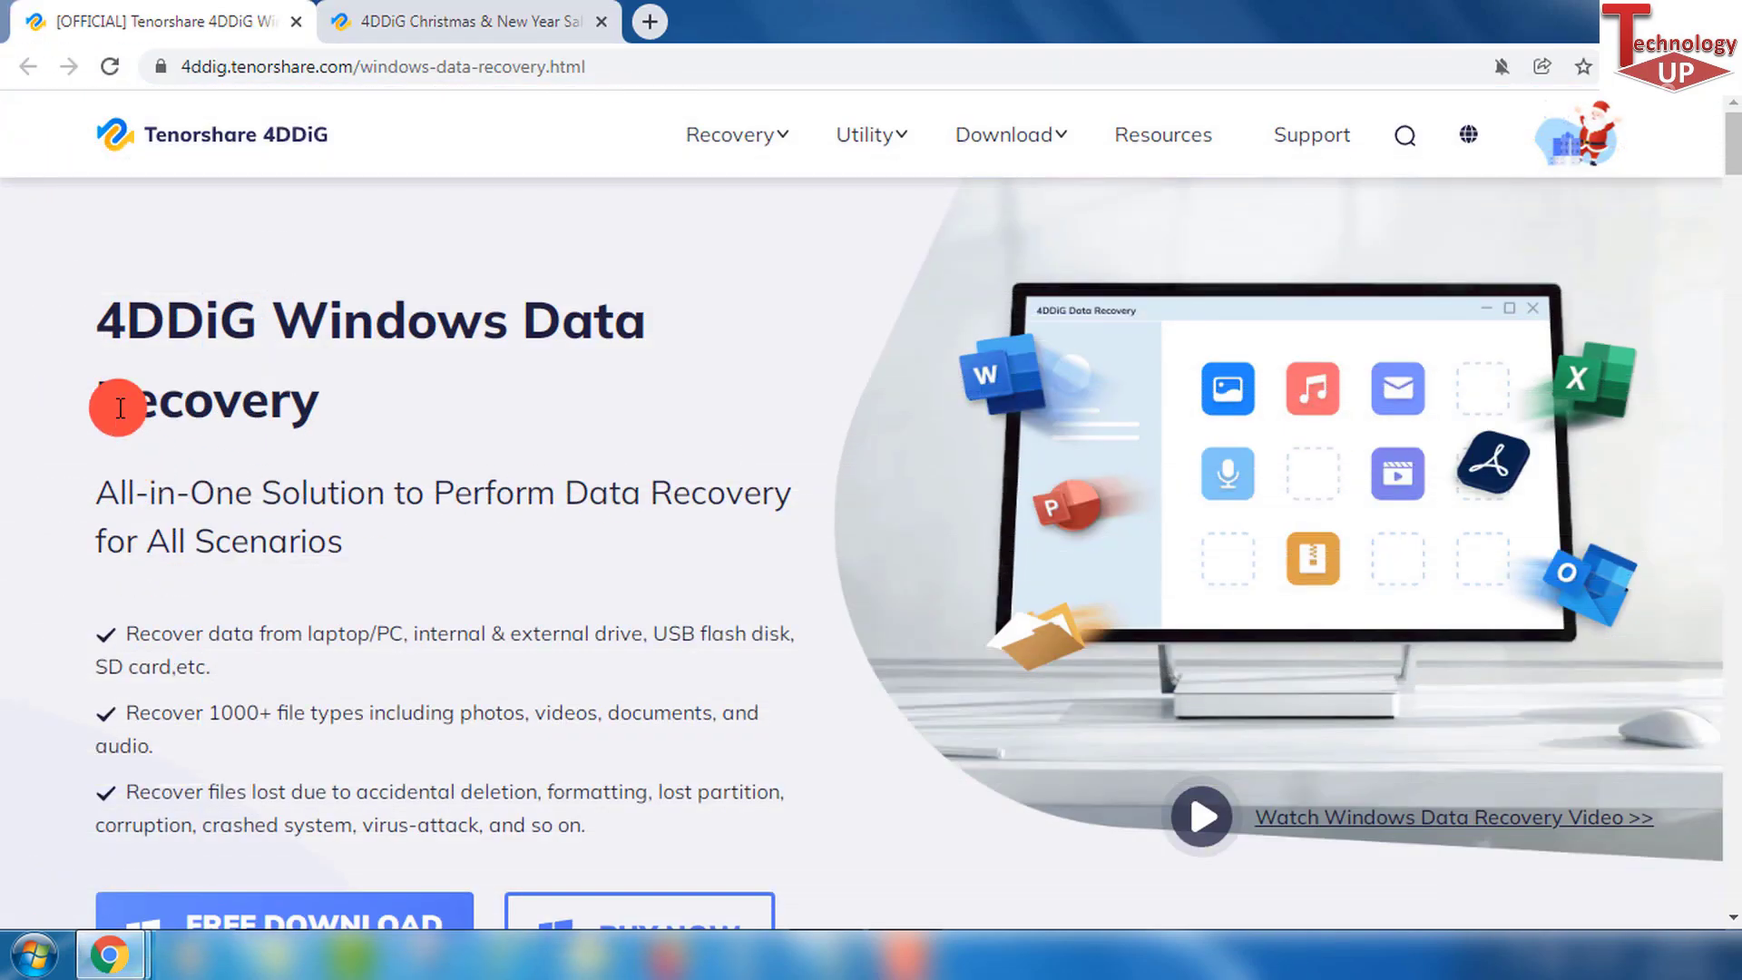
Step: Open the 4DDiG Windows Data Recovery purchase page and examine the prices and features of the 1 Month, 1 Year and Lifetime licenses
scroll(460, 378, "down", 3)
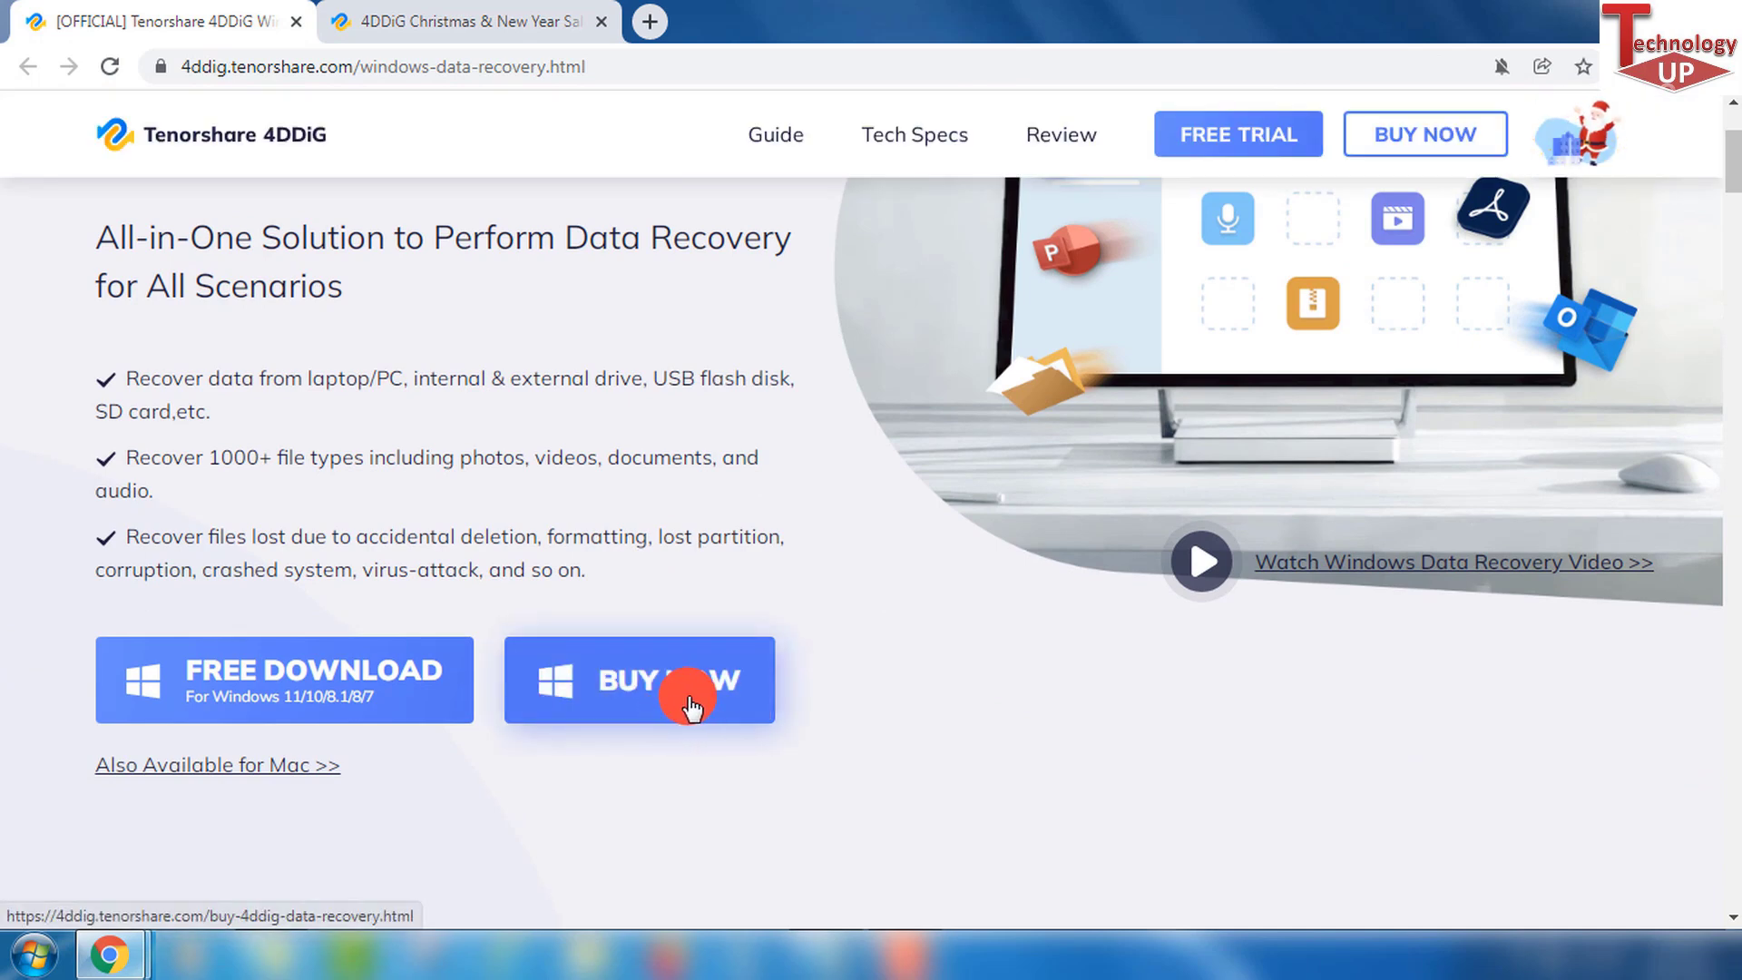
left_click(646, 698)
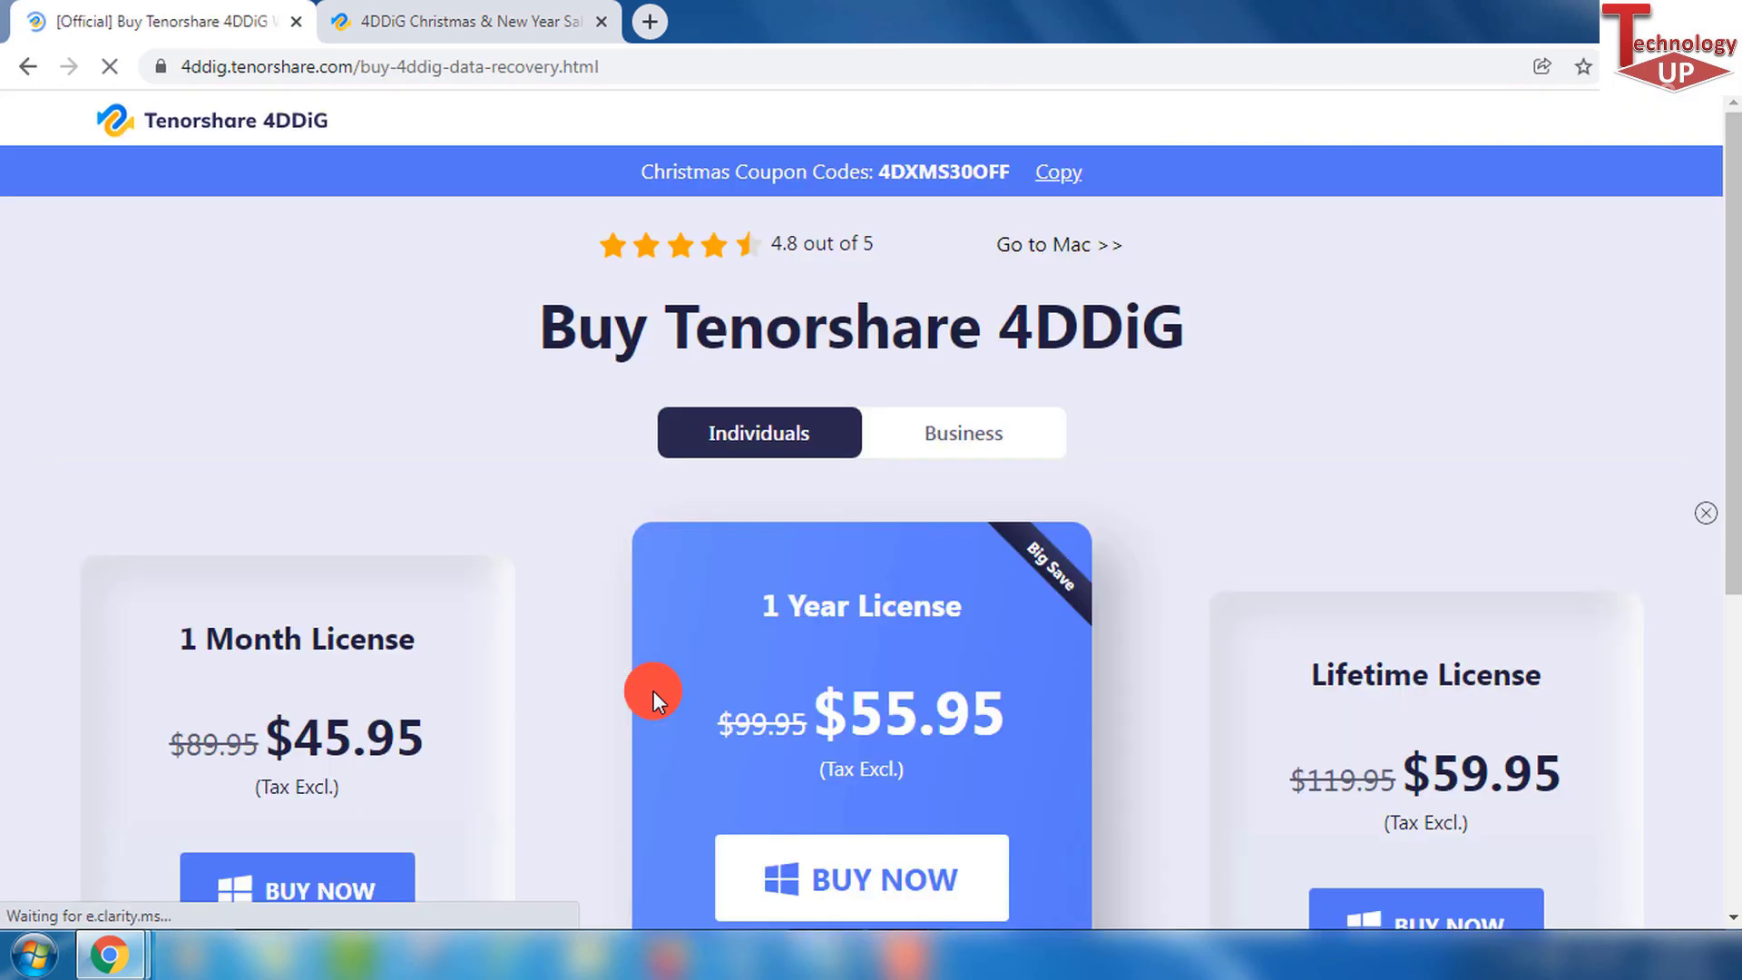
left_click_drag(534, 335, 1277, 362)
scroll(1278, 362, "down", 3)
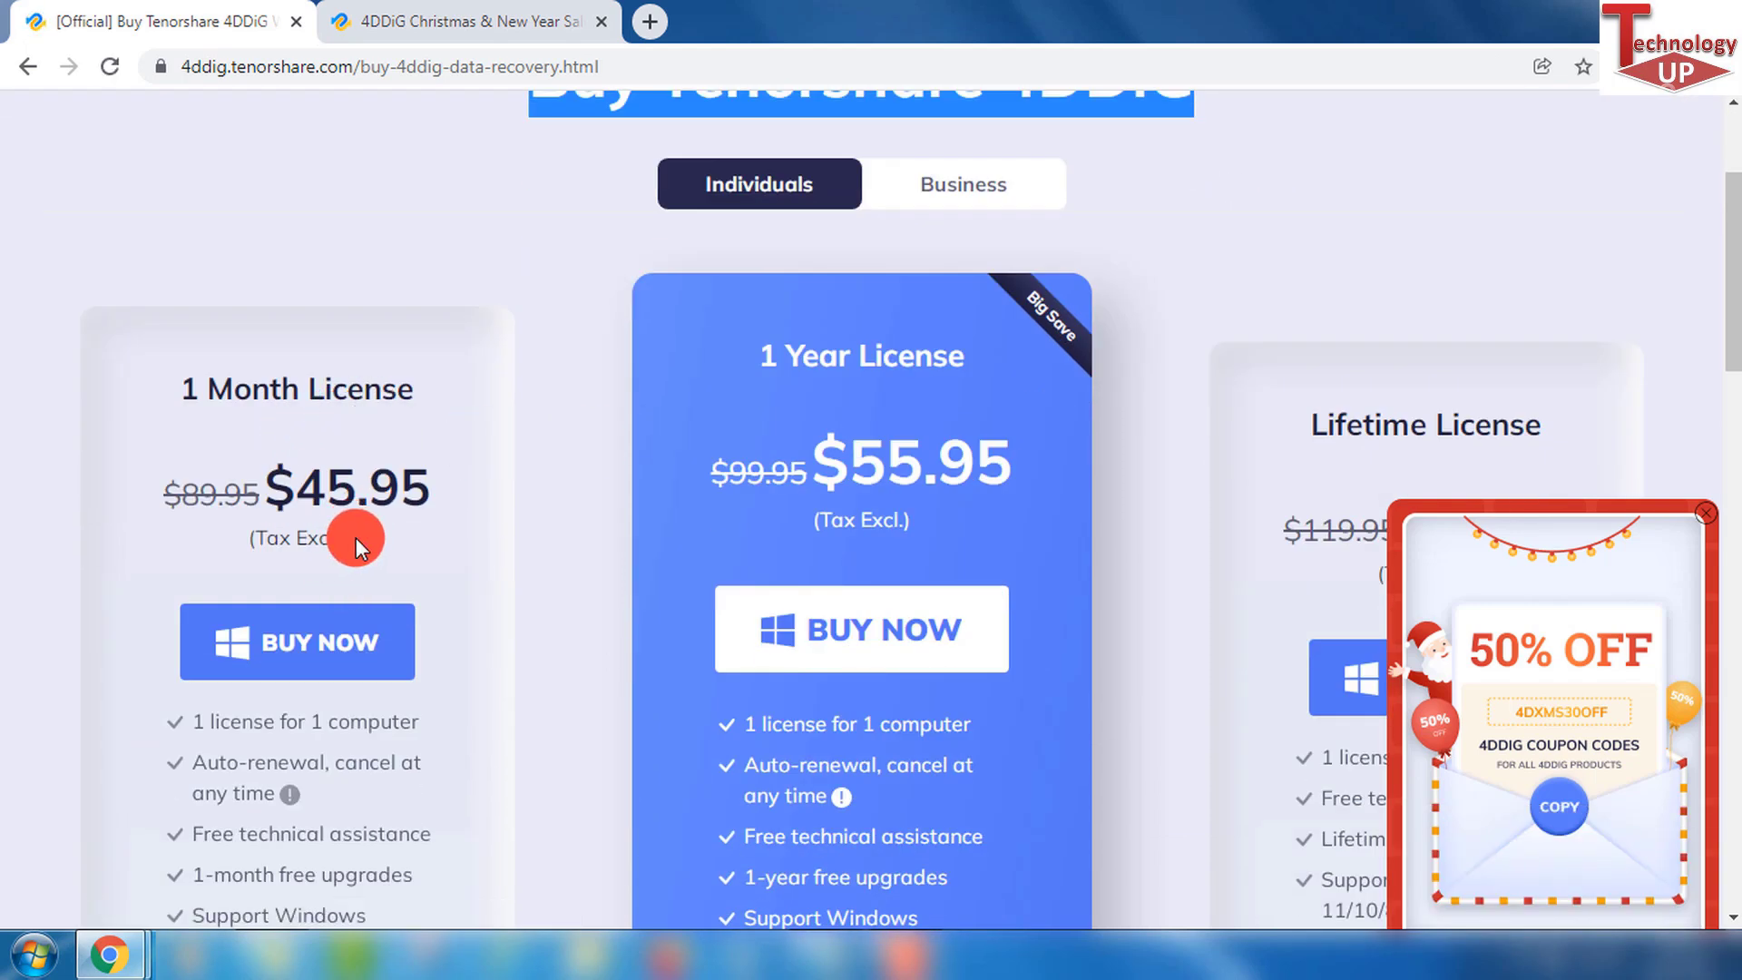
scroll(1368, 417, "down", 2)
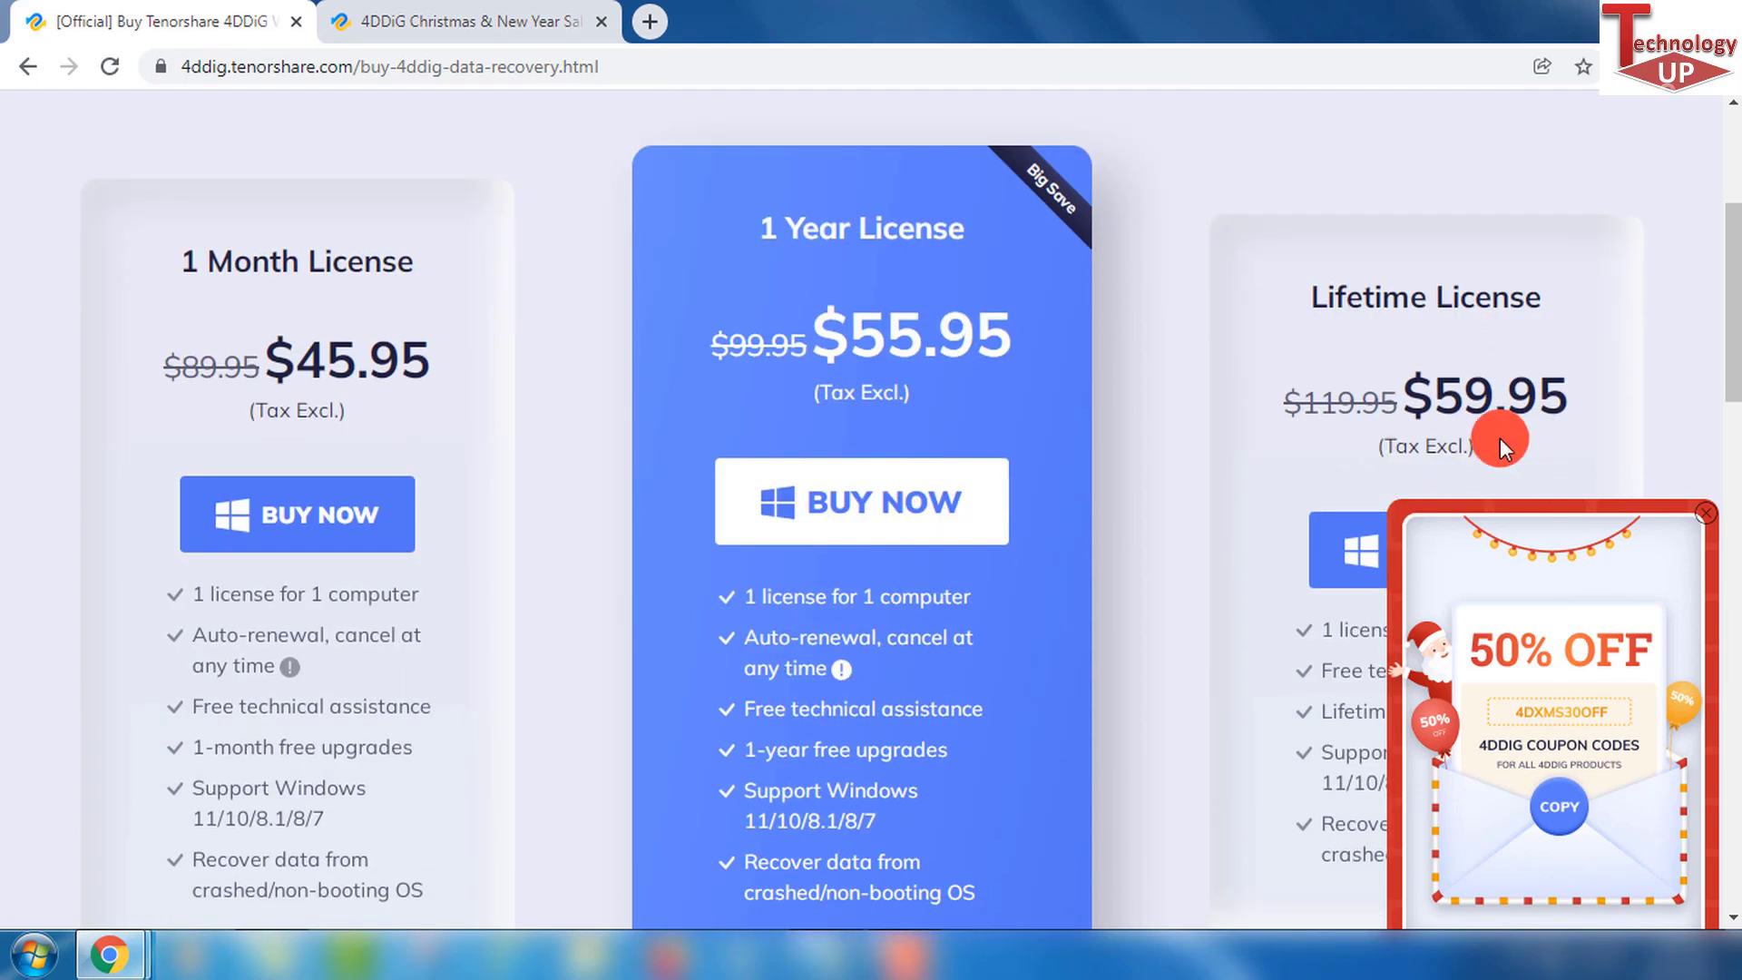
scroll(1306, 542, "down", 4)
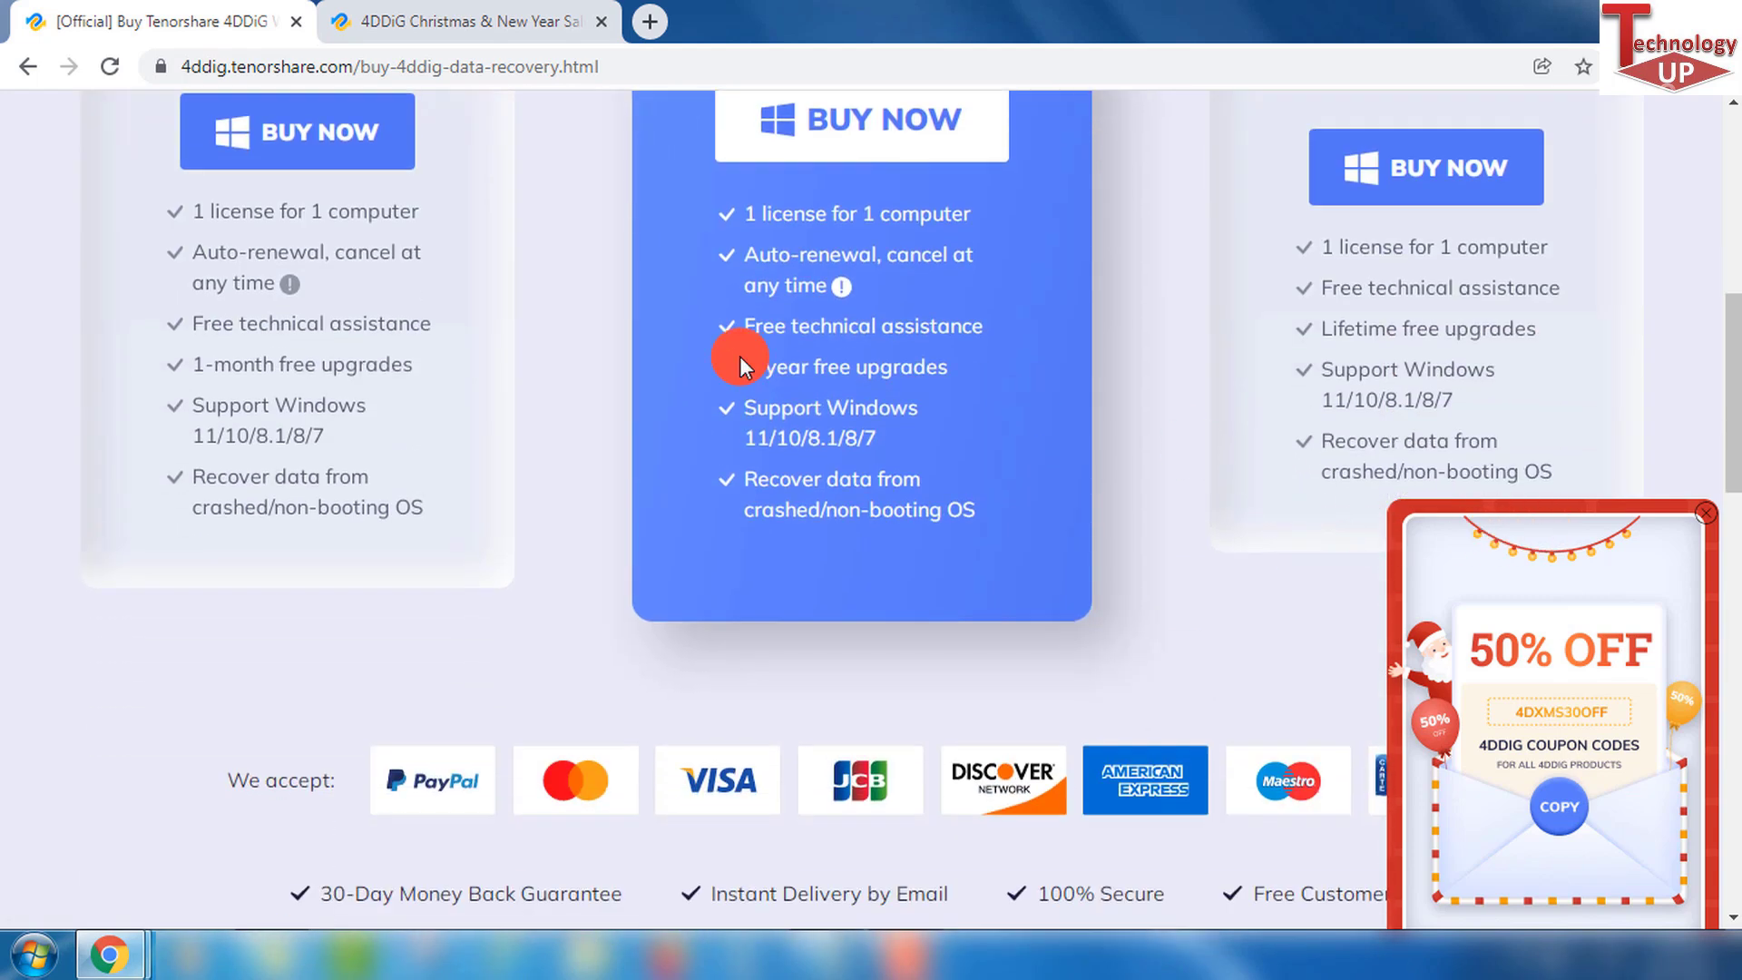
scroll(708, 363, "up", 2)
scroll(675, 367, "up", 1)
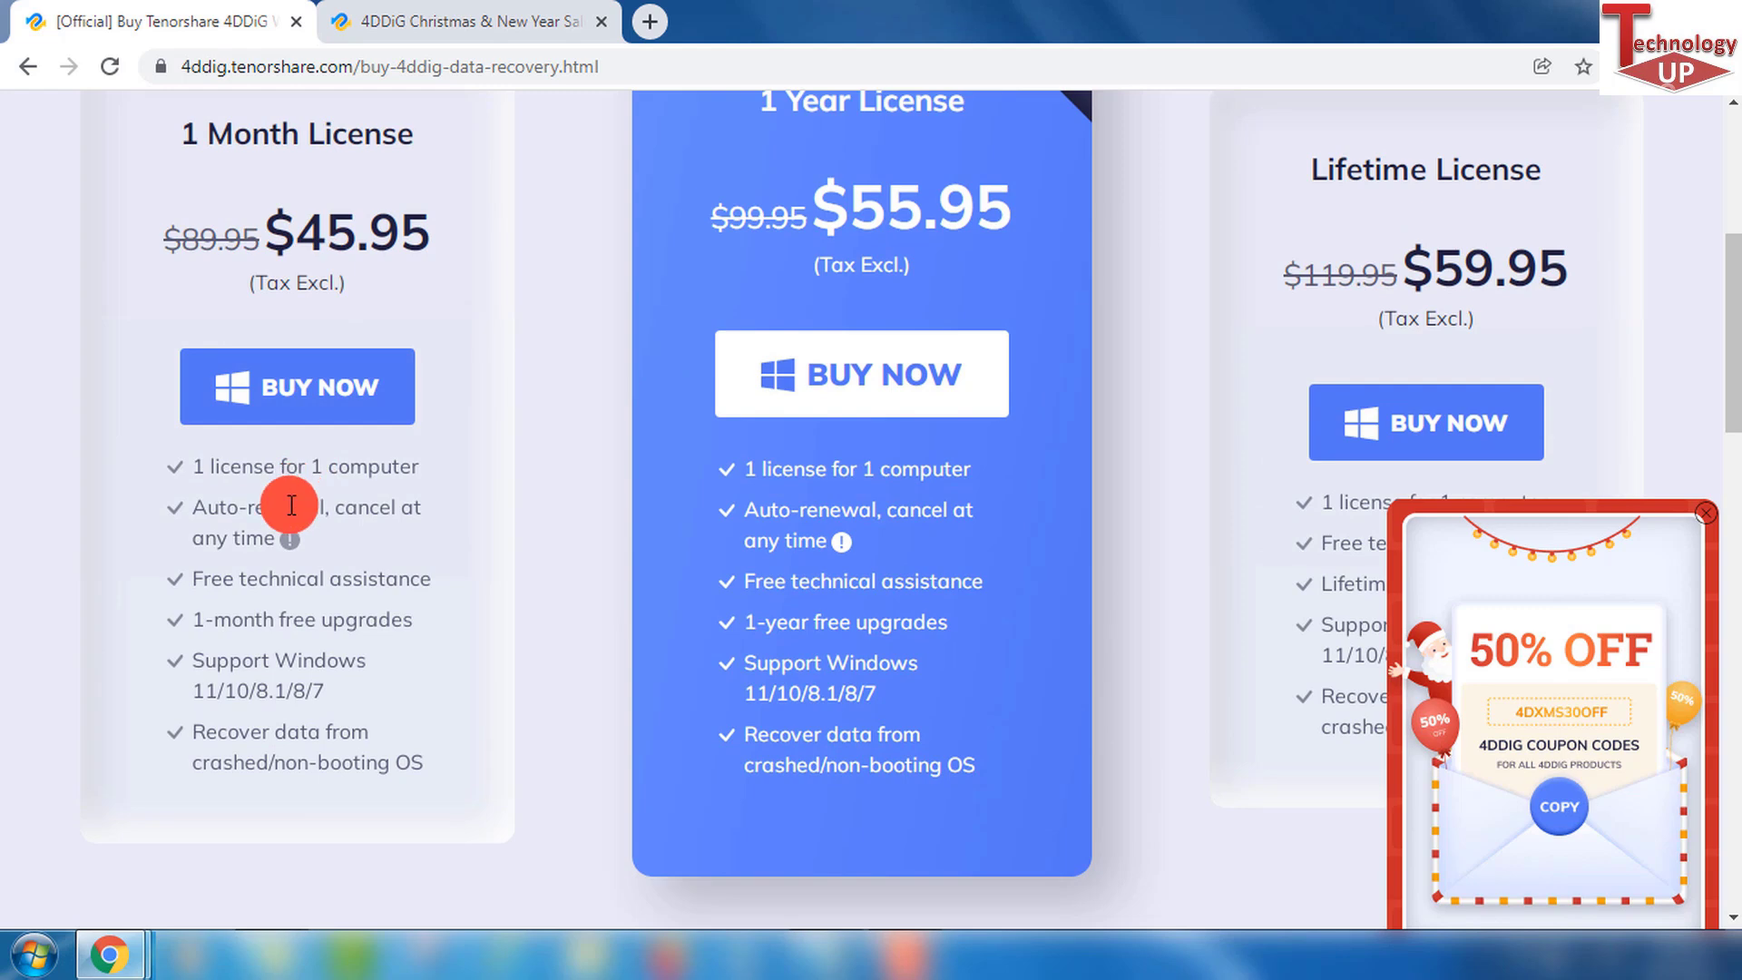
mouse_move(289, 539)
scroll(844, 545, "down", 2)
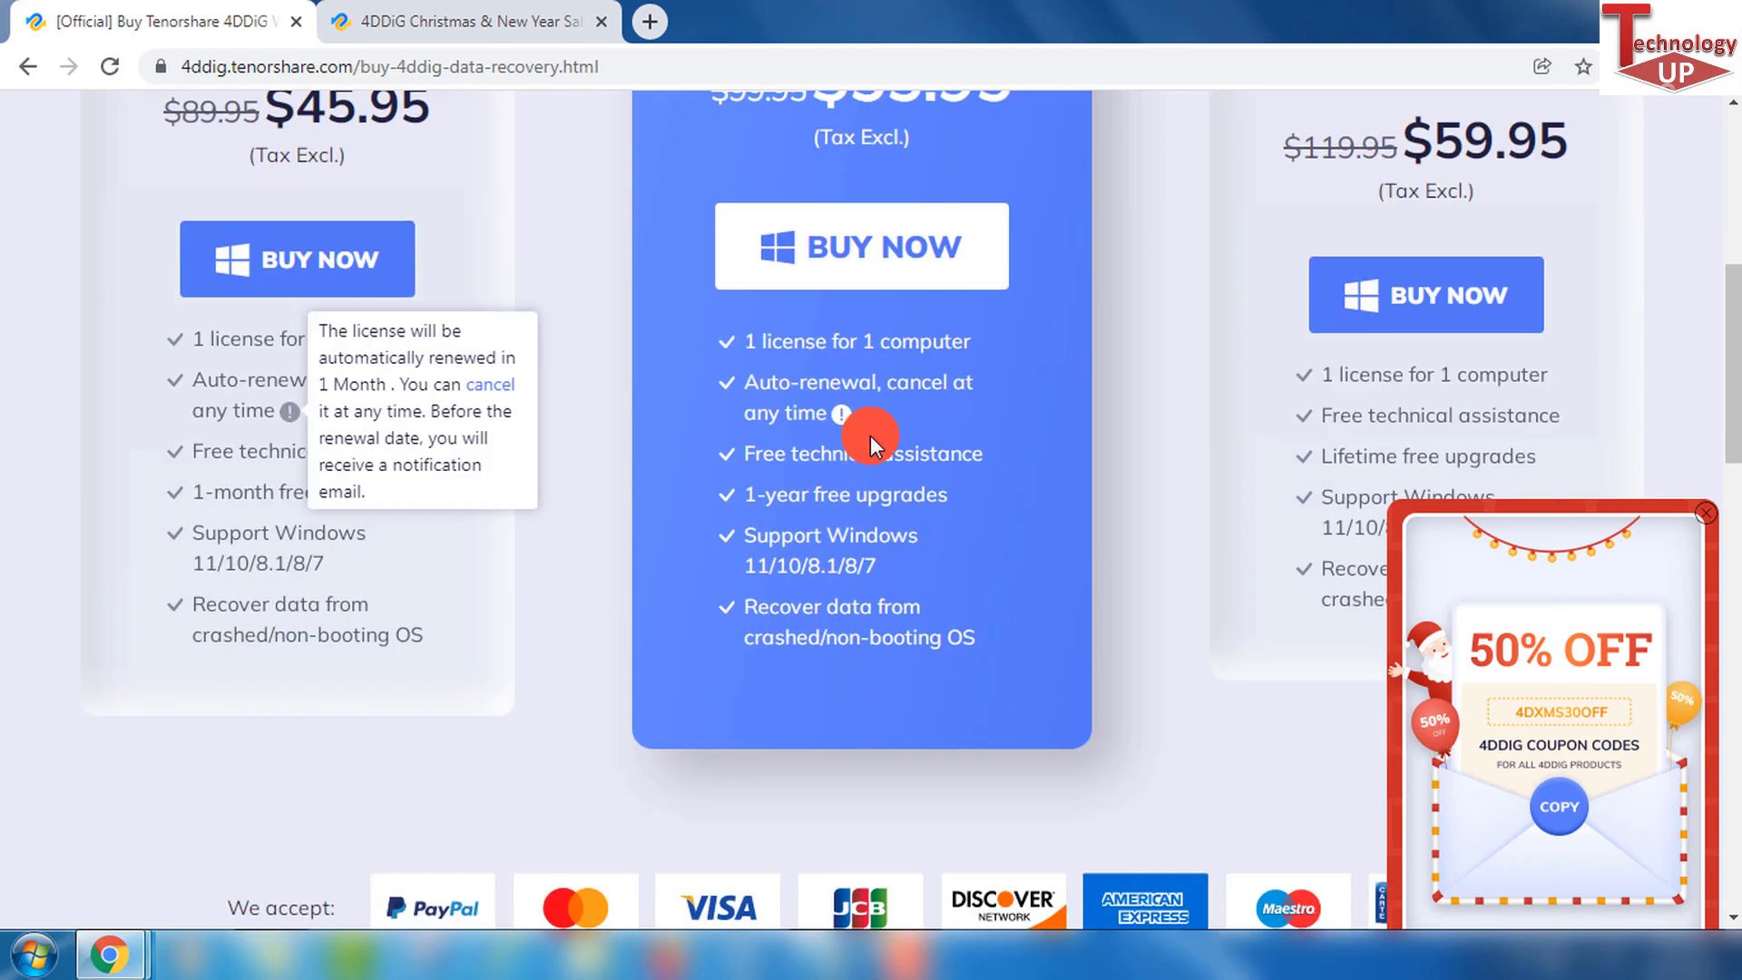
Step: Examine the accepted payment methods, sales FAQ and purchase guarantees further down the purchase page
scroll(1279, 439, "down", 4)
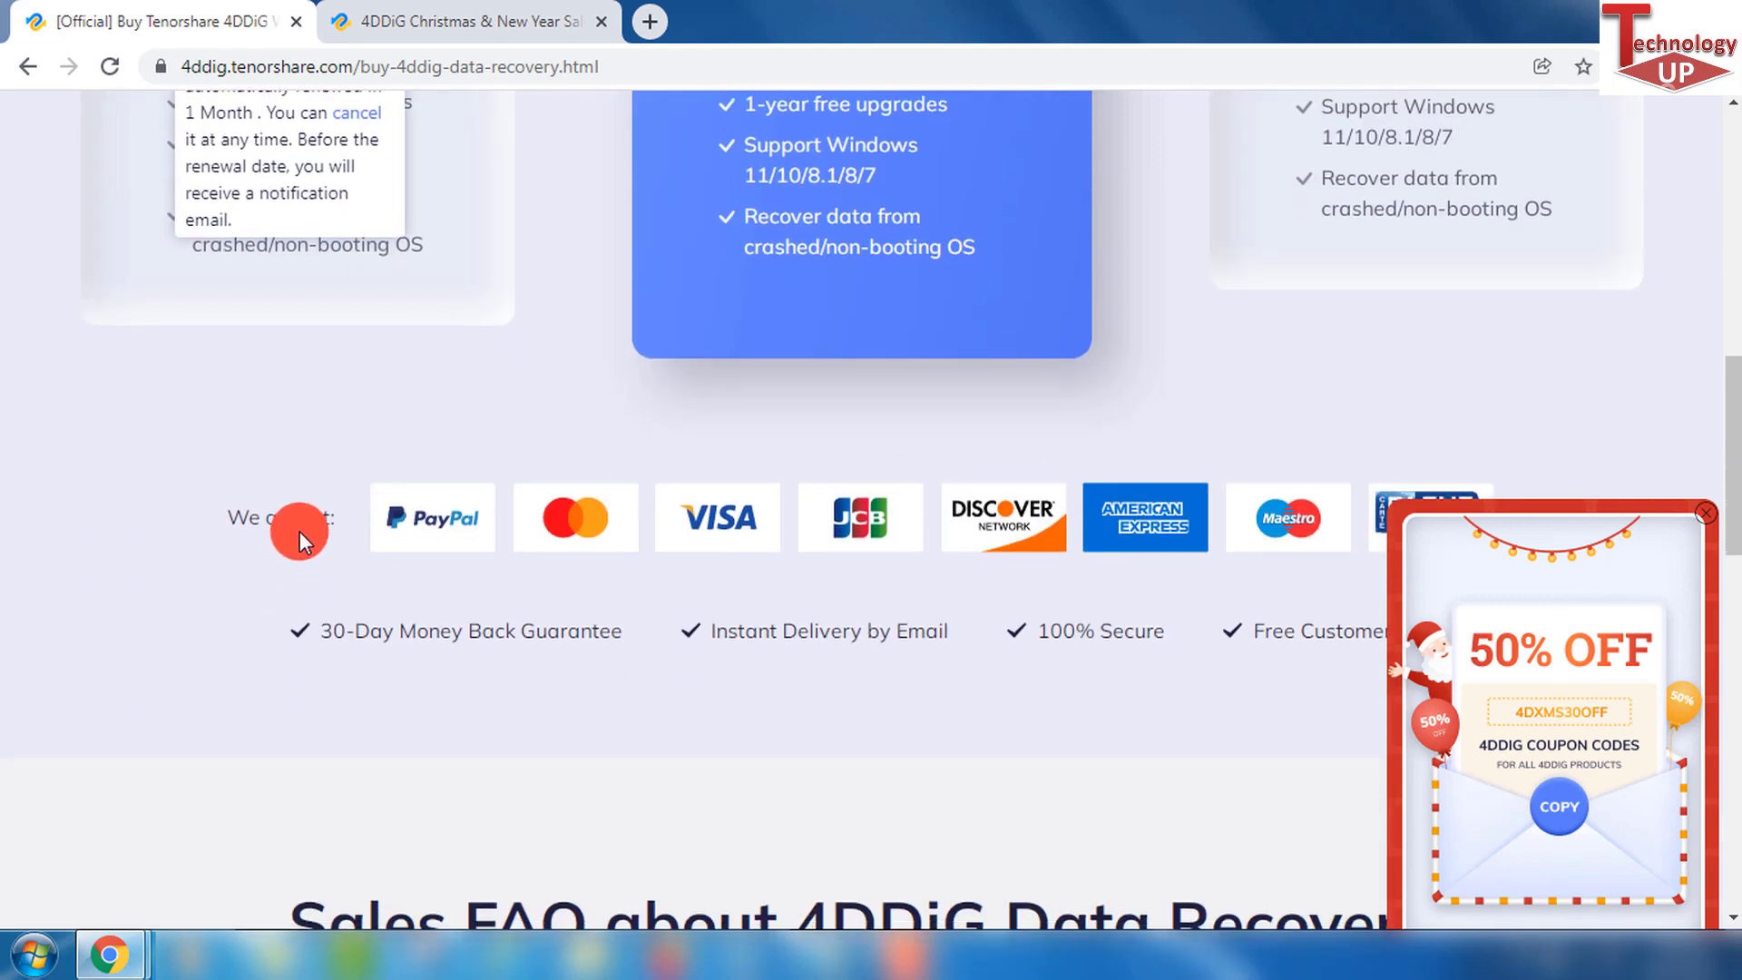
scroll(299, 533, "down", 3)
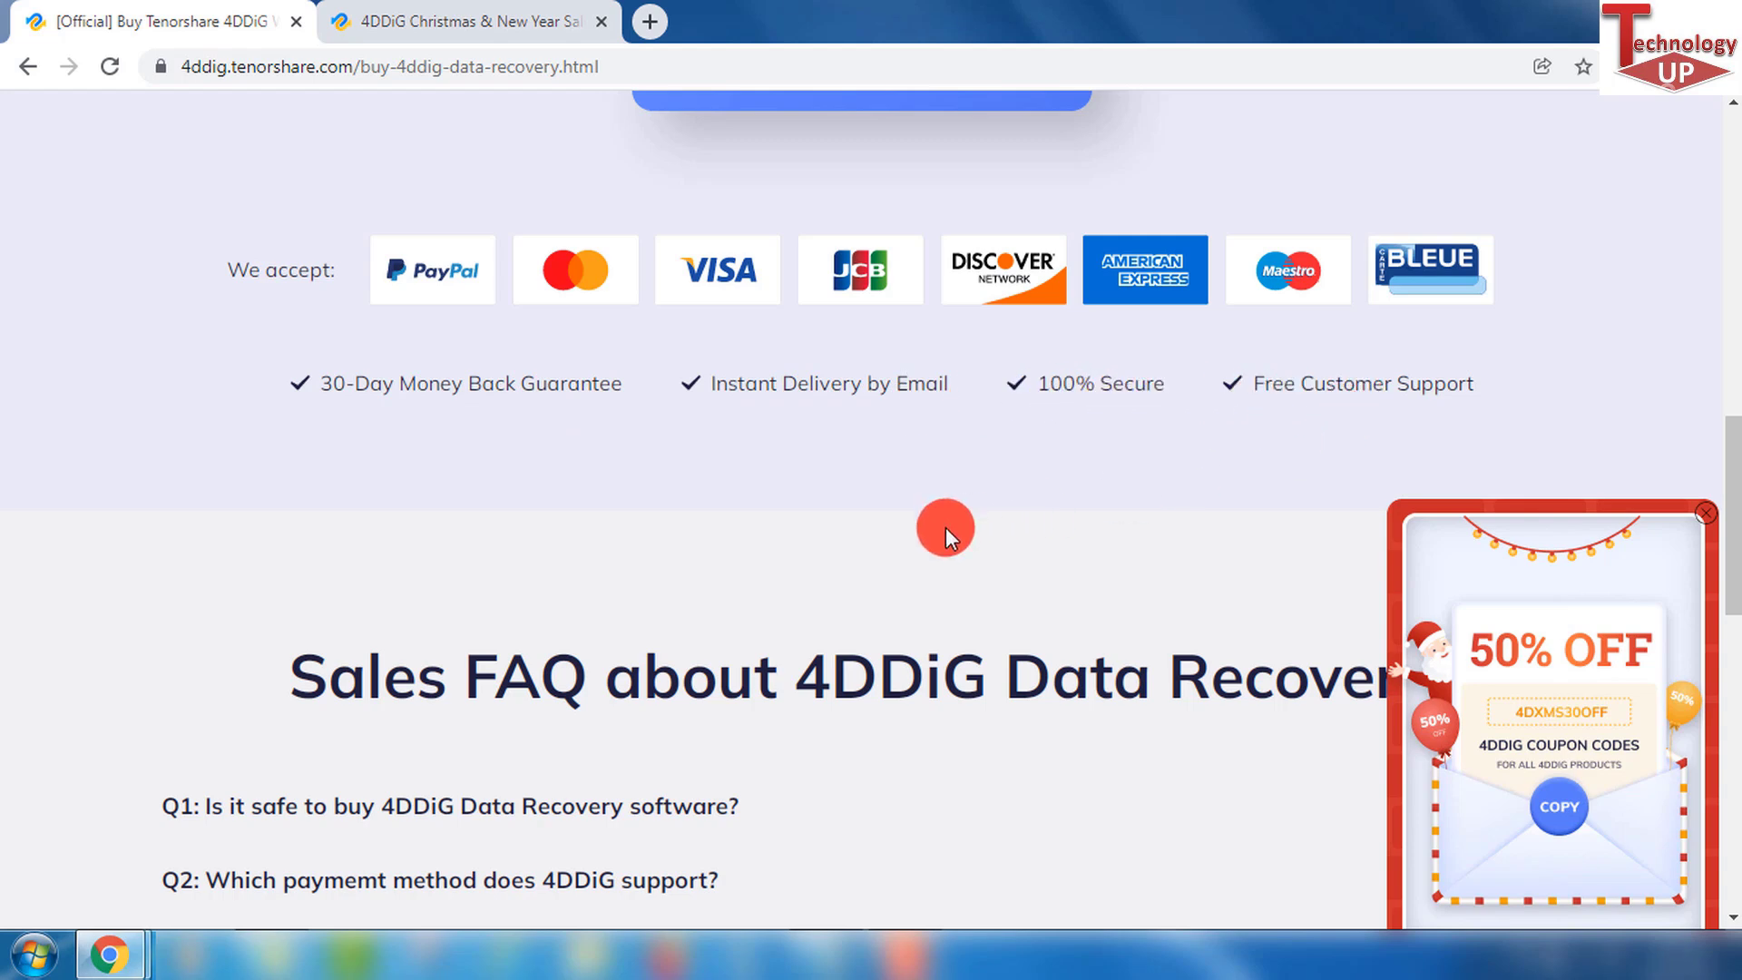
scroll(945, 527, "down", 5)
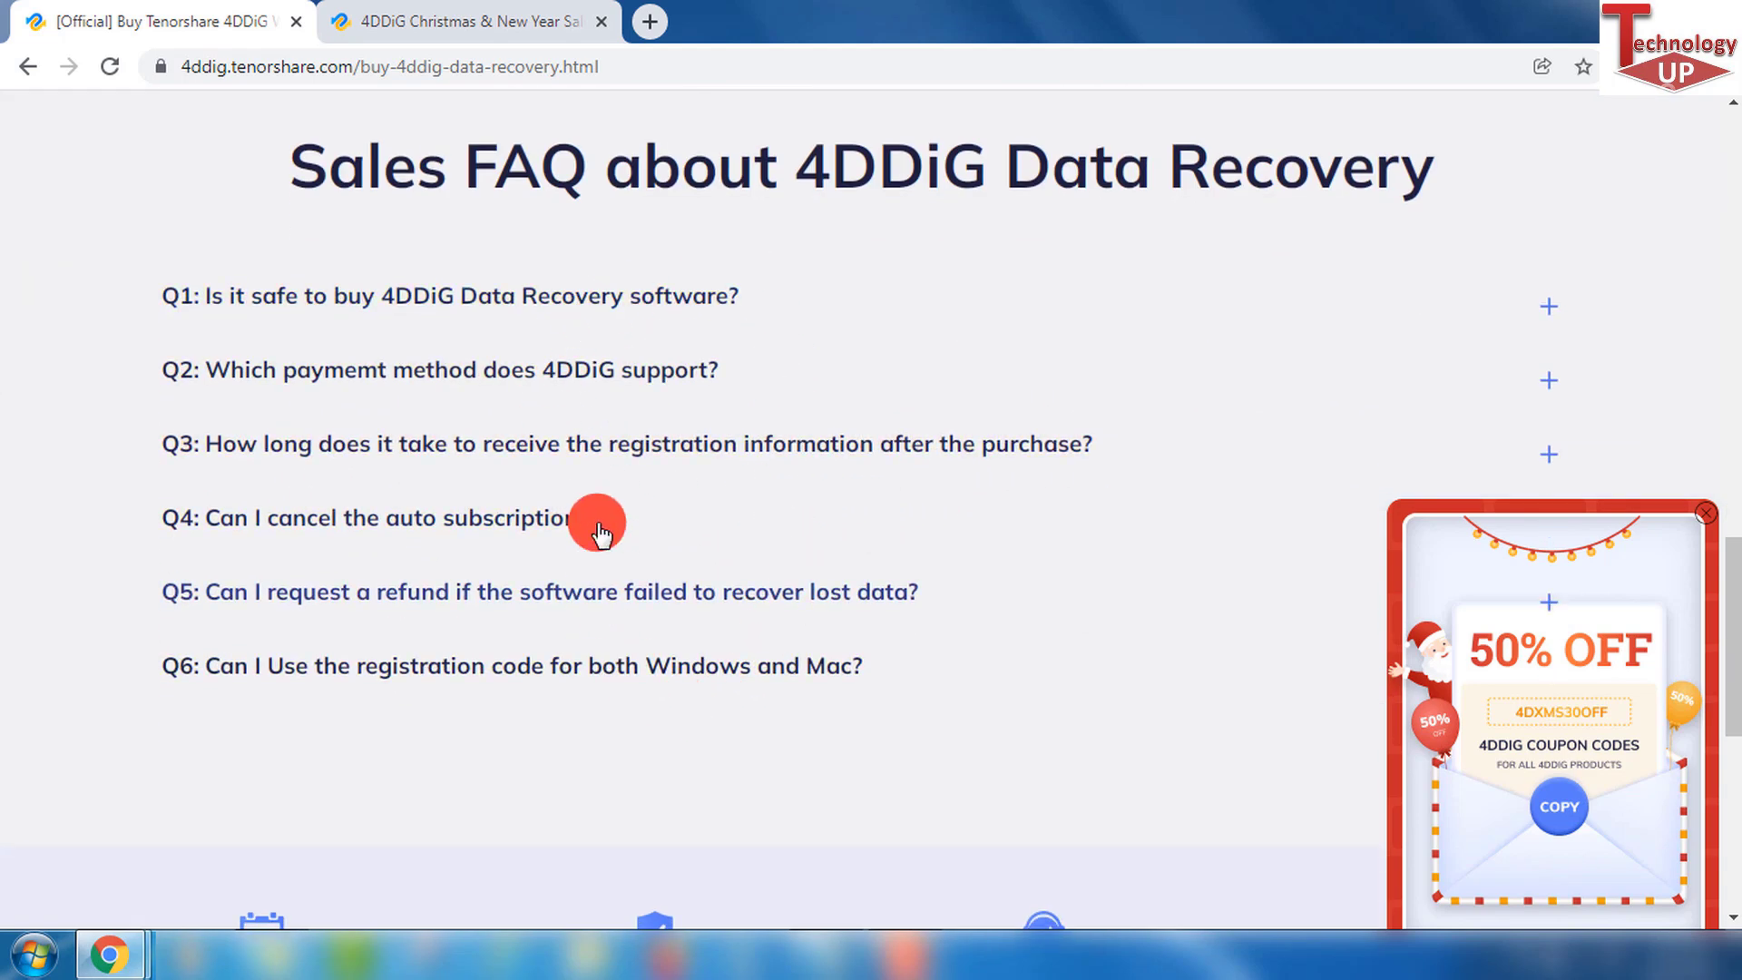
scroll(597, 535, "down", 5)
scroll(585, 519, "down", 2)
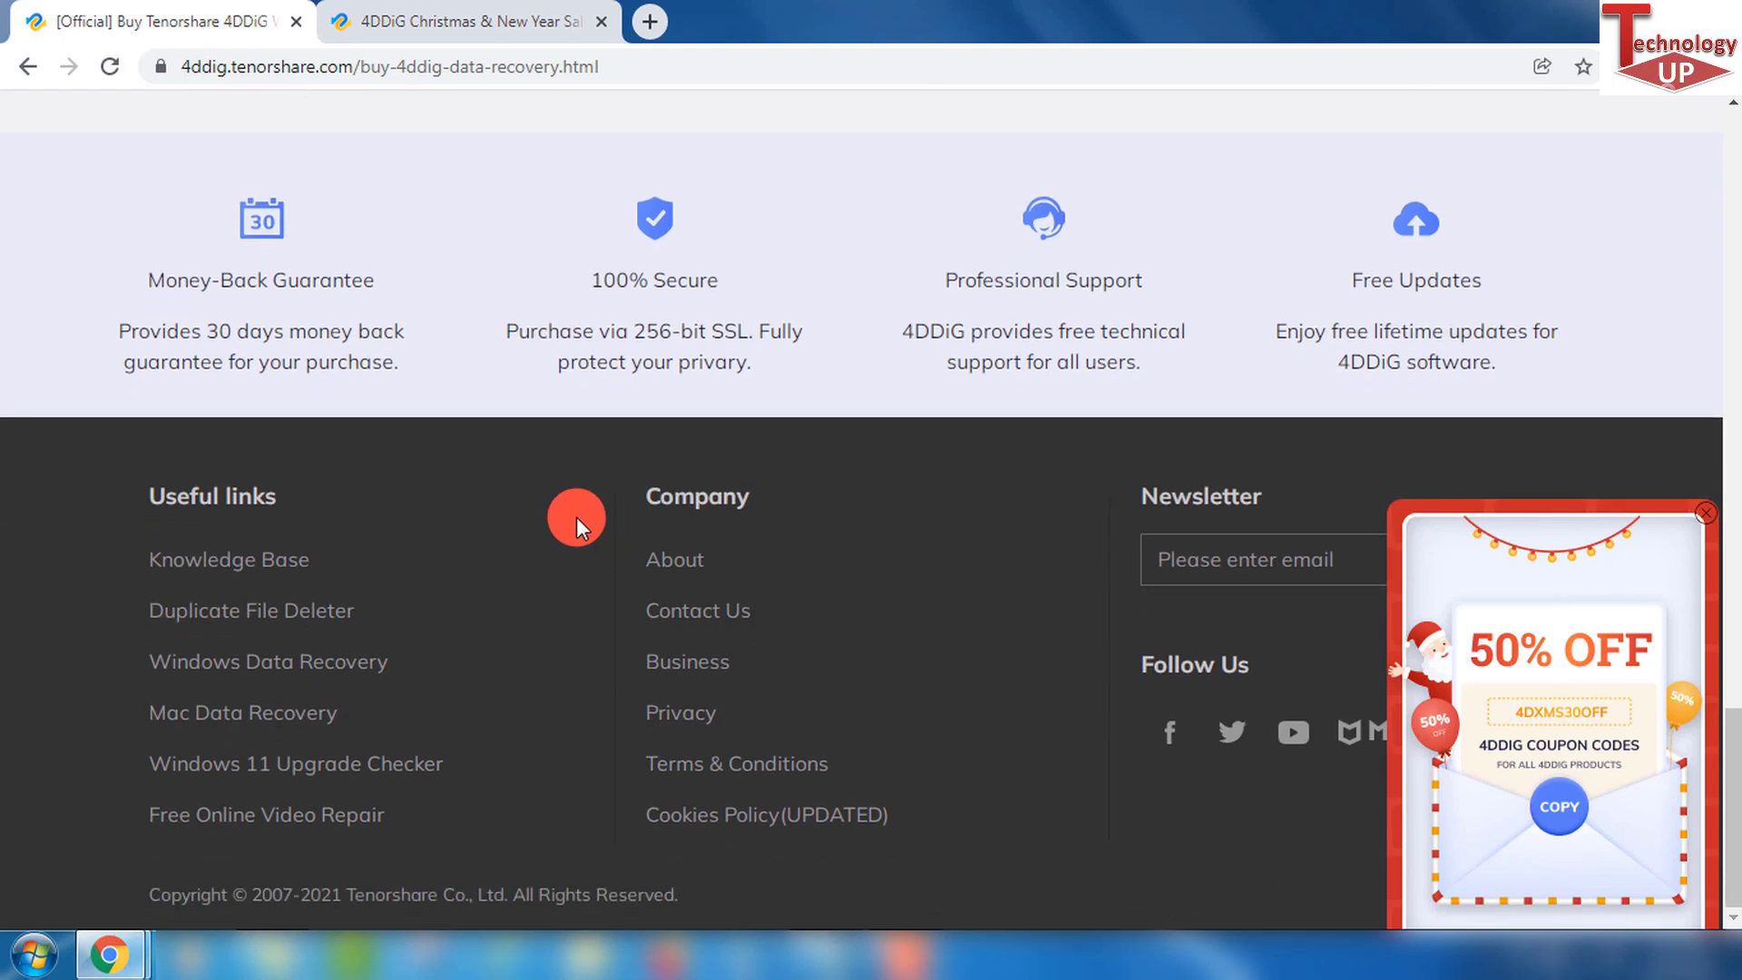
Step: Switch to the already open 4DDiG Christmas & New Year Sales page
left_click(400, 21)
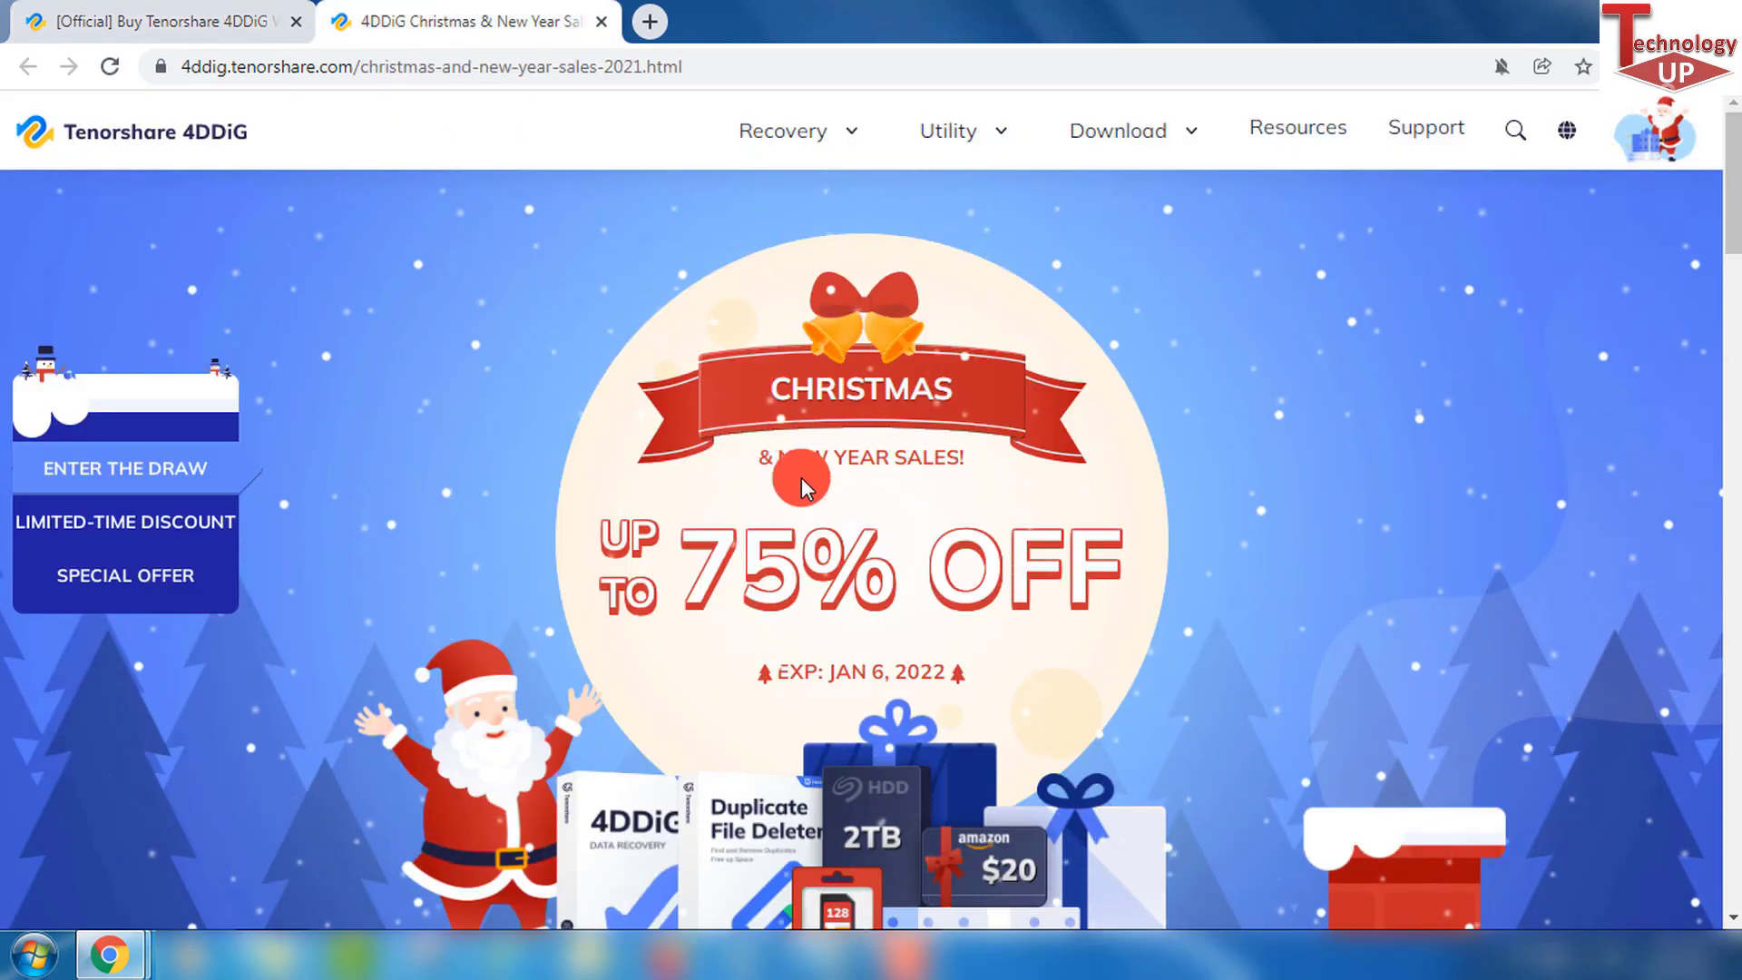